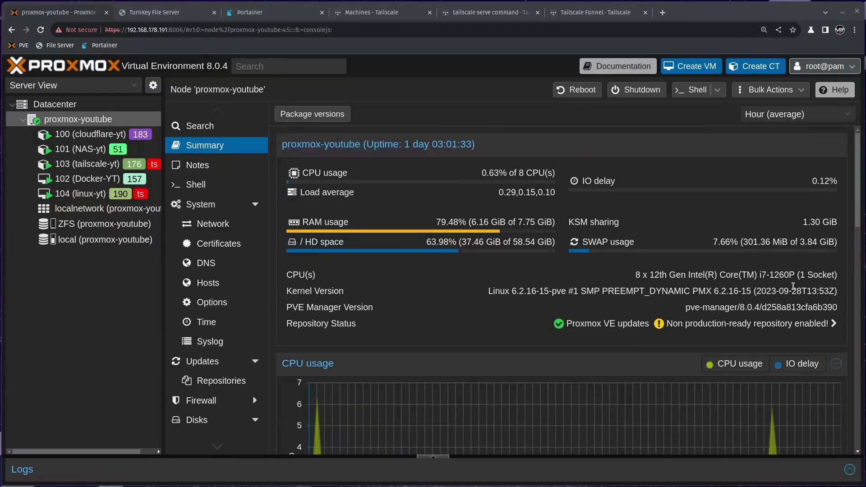
- Compare the introductions of the tailscale serve command and Tailscale Funnel documentation pages
click(491, 12)
scroll(471, 199, up, 10)
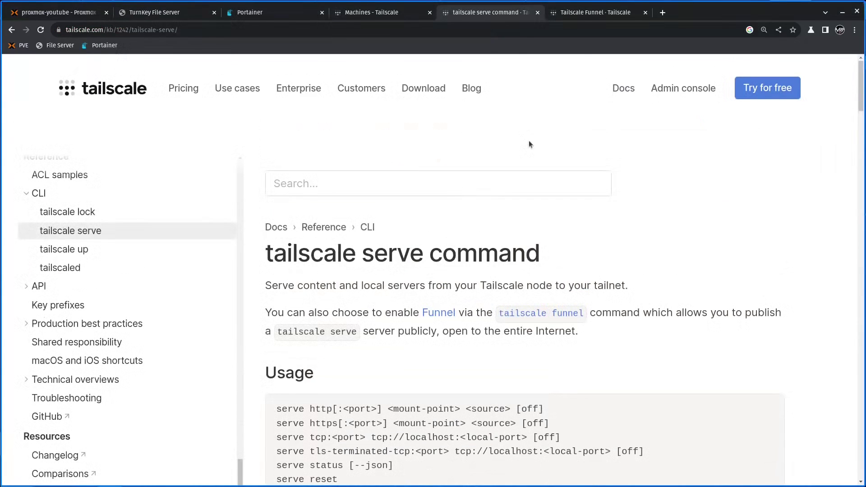
click(582, 14)
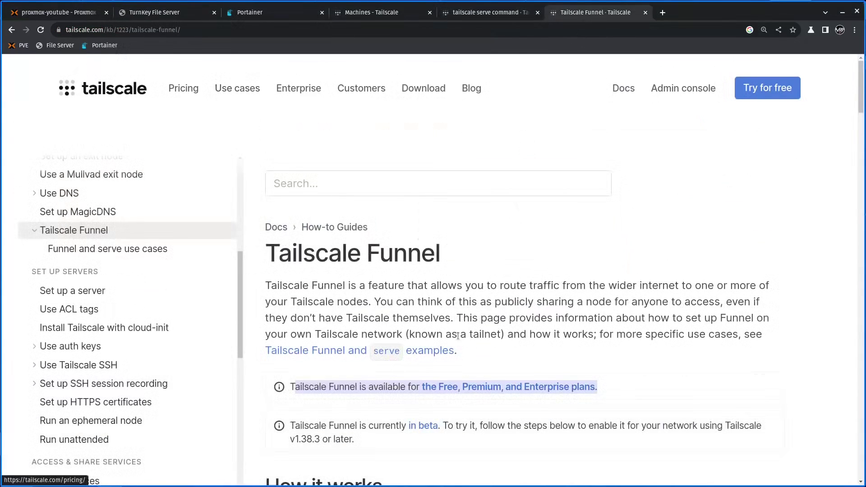
click(483, 13)
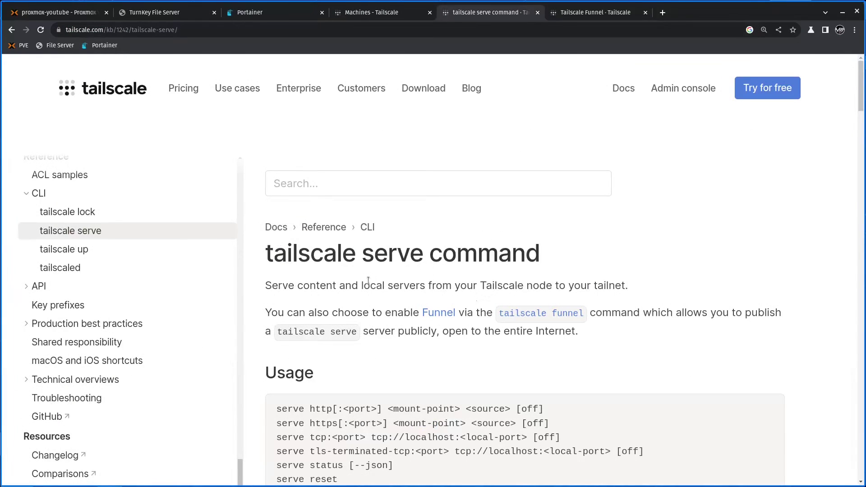
drag(303, 287, 556, 286)
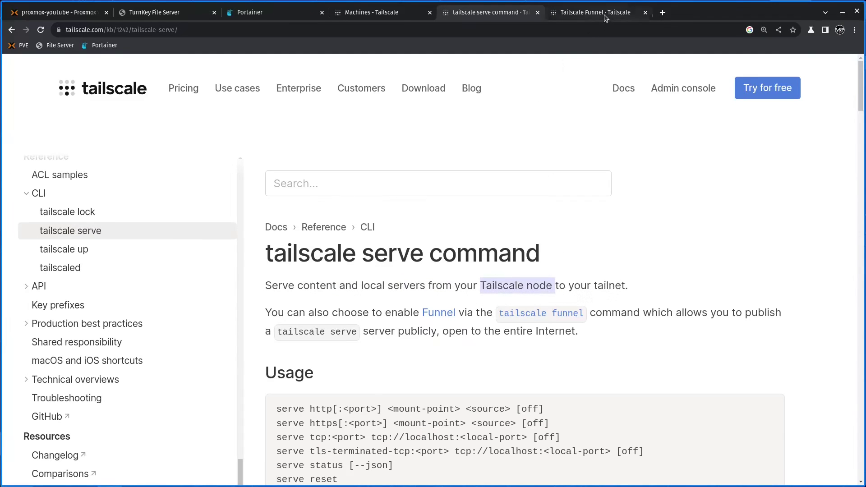
- Read the plan availability and beta notes on the Tailscale Funnel documentation page
click(591, 13)
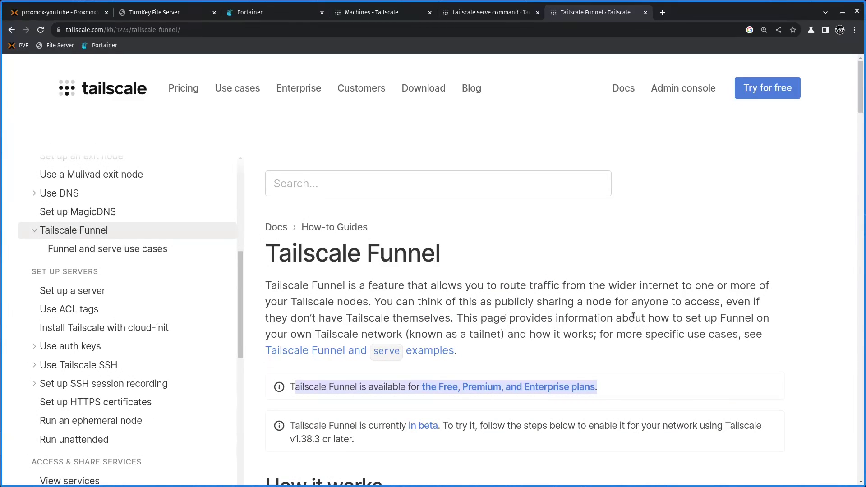
drag(303, 388, 462, 389)
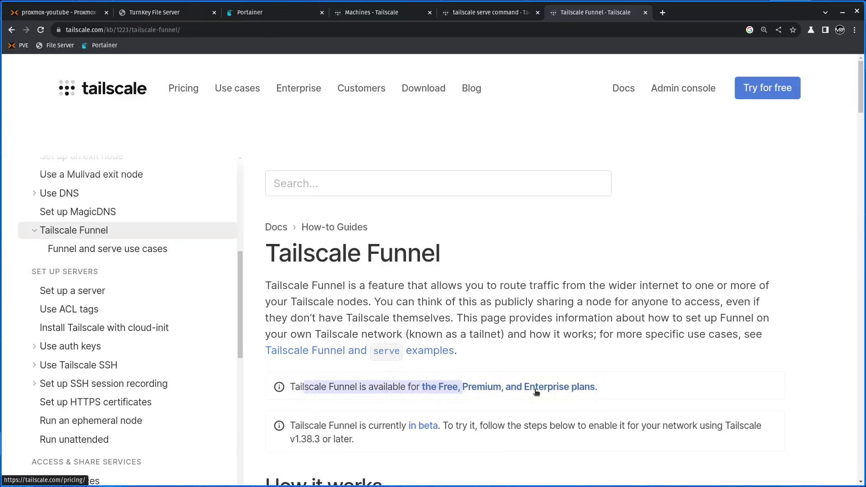
drag(301, 428, 415, 428)
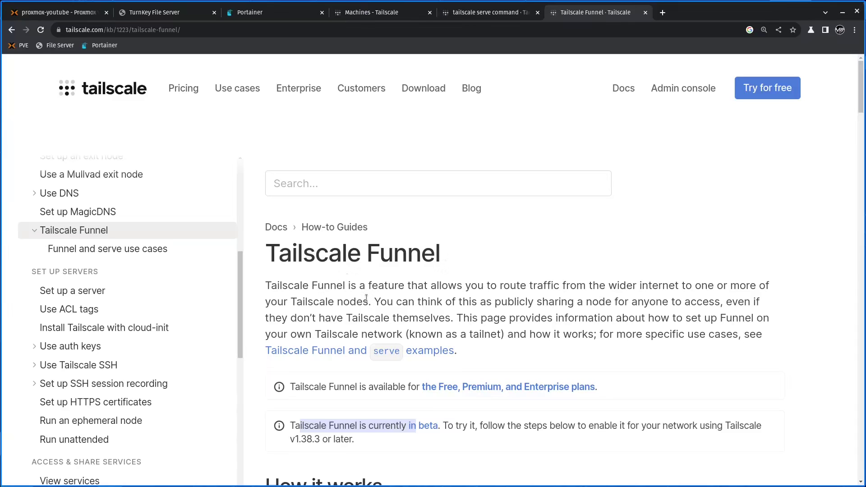
- Reread the tailscale serve page's description of serving content from a node to the tailnet
click(491, 15)
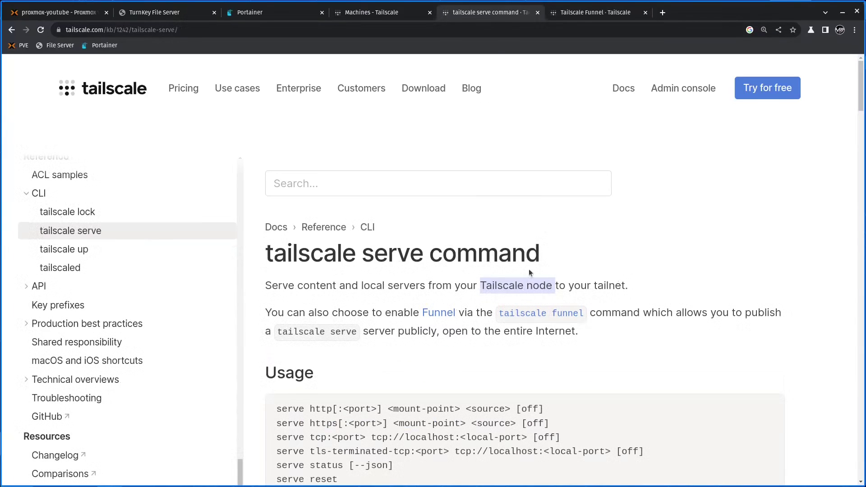
click(397, 266)
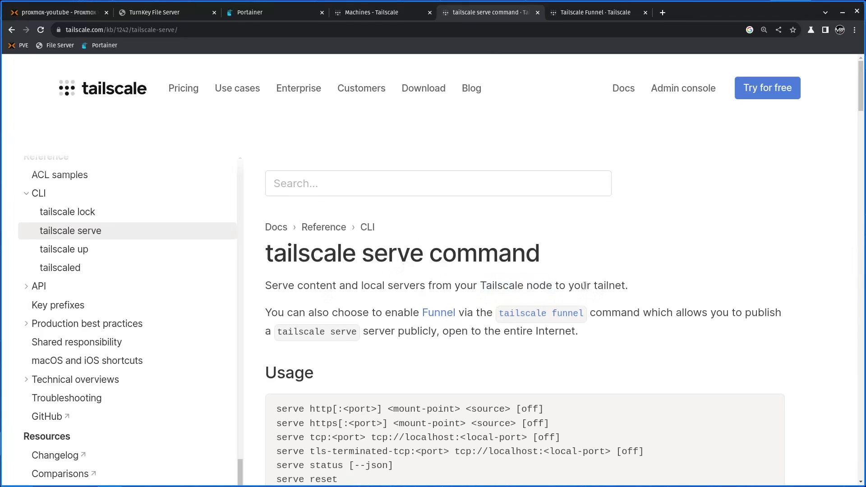
drag(585, 286, 625, 287)
- Look up the tailnet name in the Tailscale admin console's DNS settings and return to the machines list
click(396, 12)
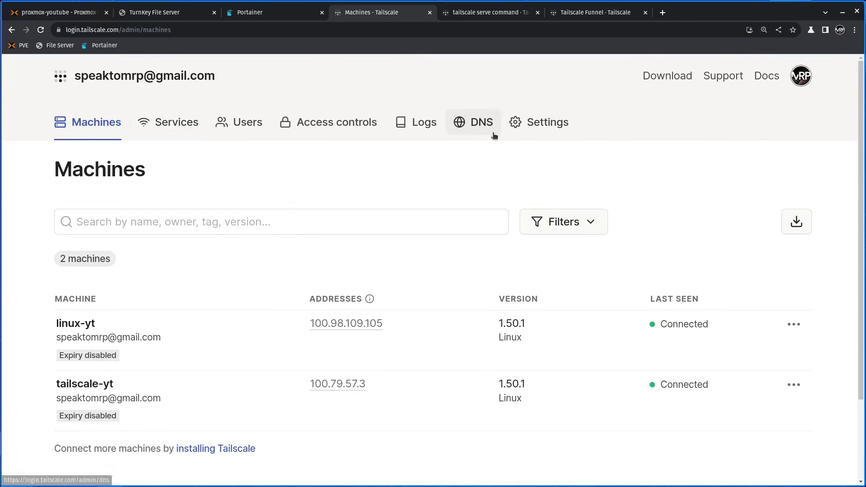
click(481, 126)
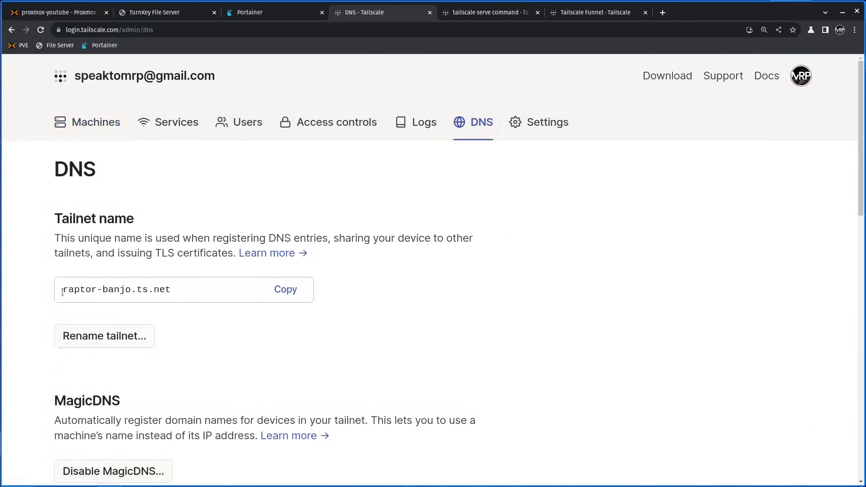
drag(62, 290, 174, 290)
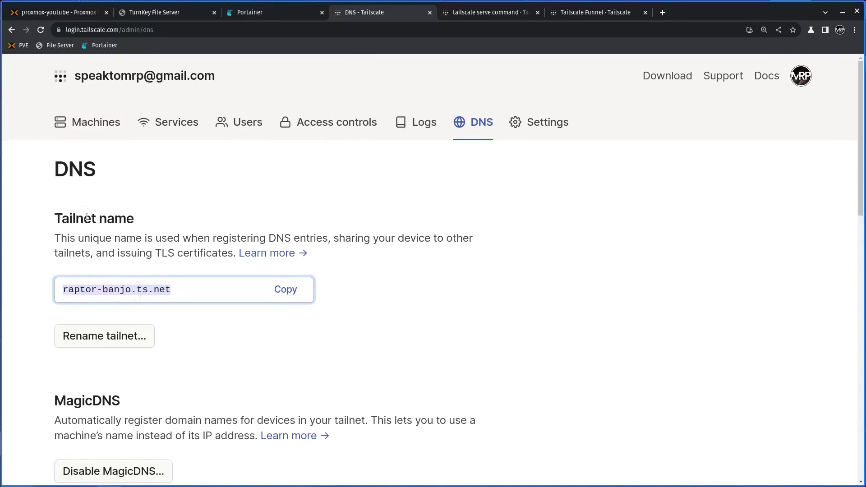
drag(47, 213, 169, 213)
click(119, 118)
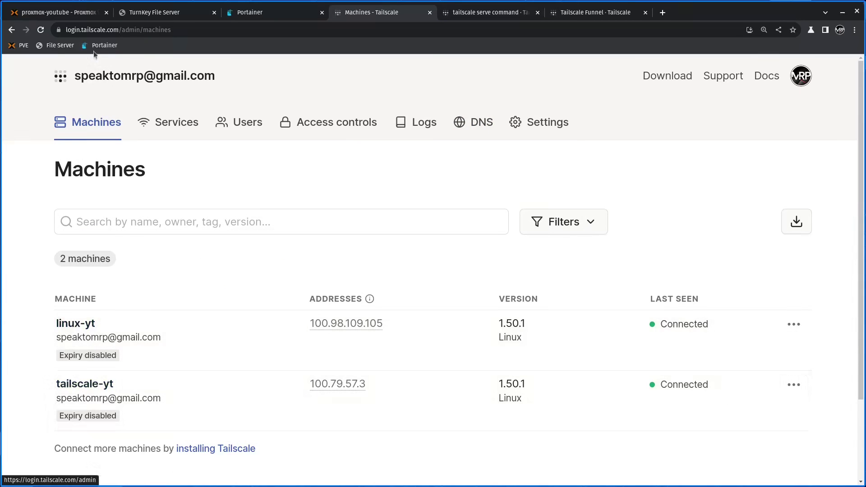
- Switch to Proxmox and inspect container 103 (tailscale-yt) and the summary and console of VM 104 (linux-yt)
click(75, 14)
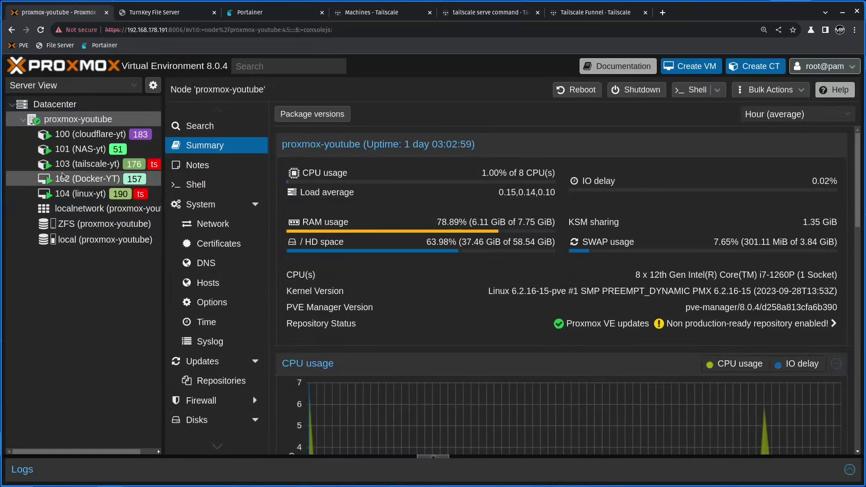
click(86, 164)
click(81, 193)
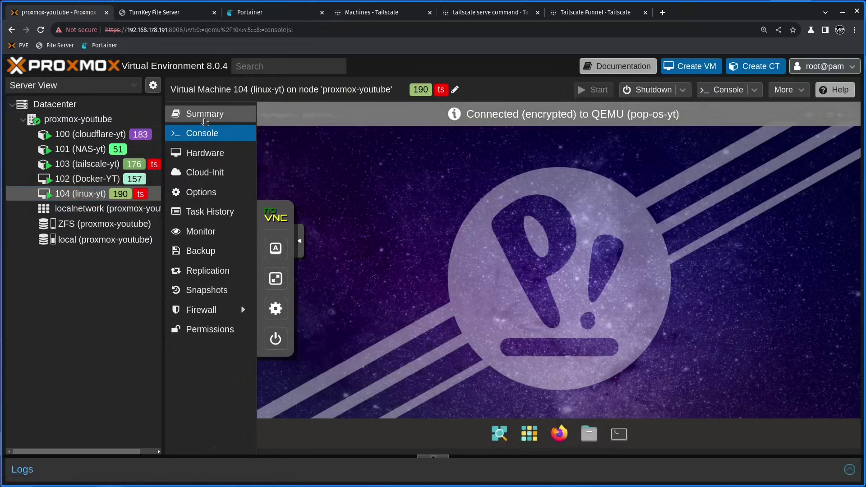
click(194, 113)
click(105, 167)
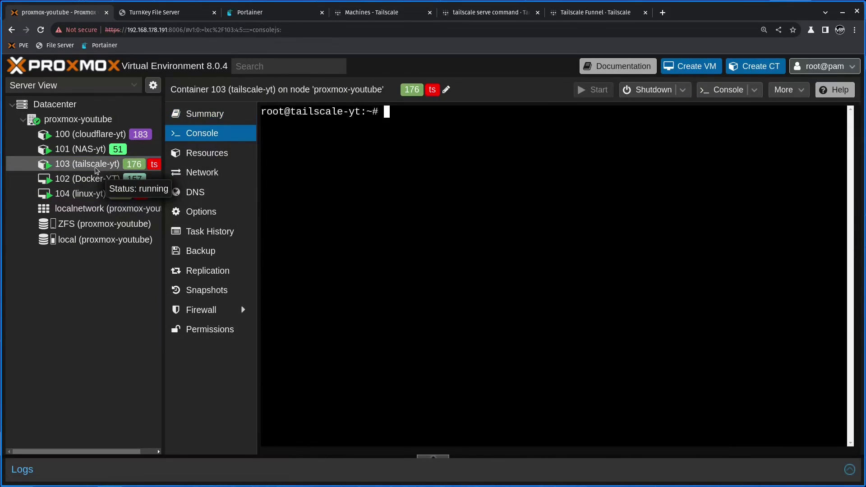
click(89, 198)
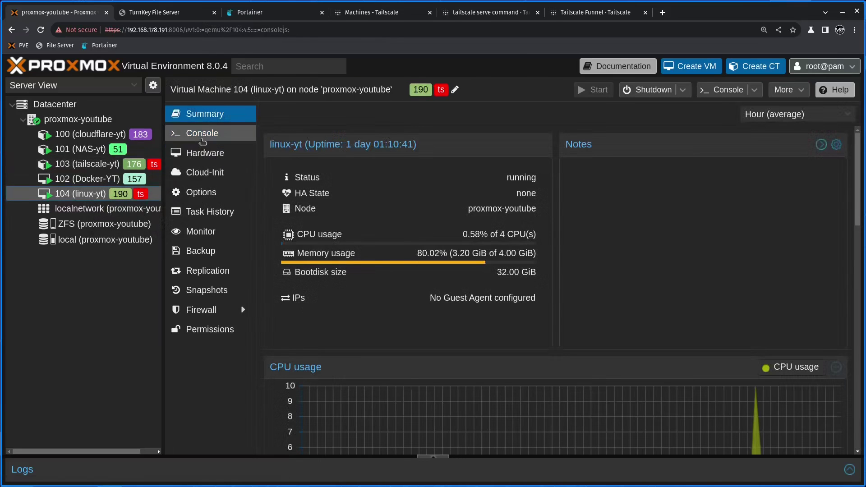
click(202, 136)
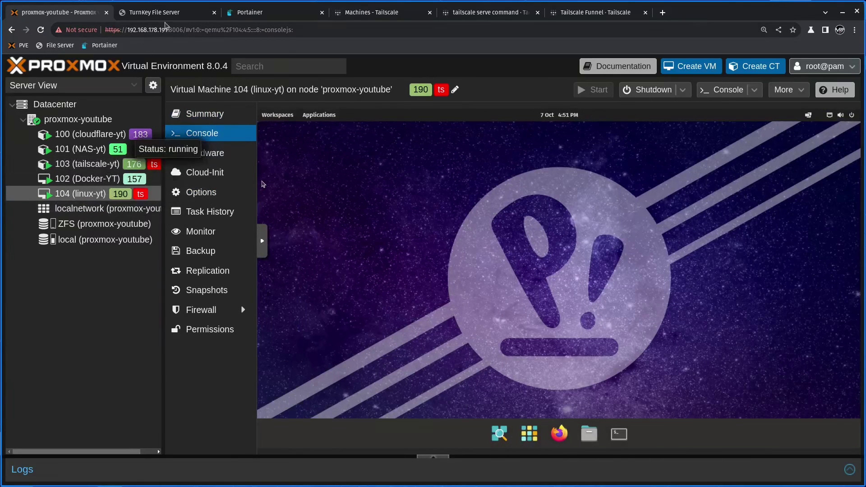
- Review the linux-yt and tailscale-yt entries in the Tailscale machines list, with a glance at the Funnel documentation
click(397, 12)
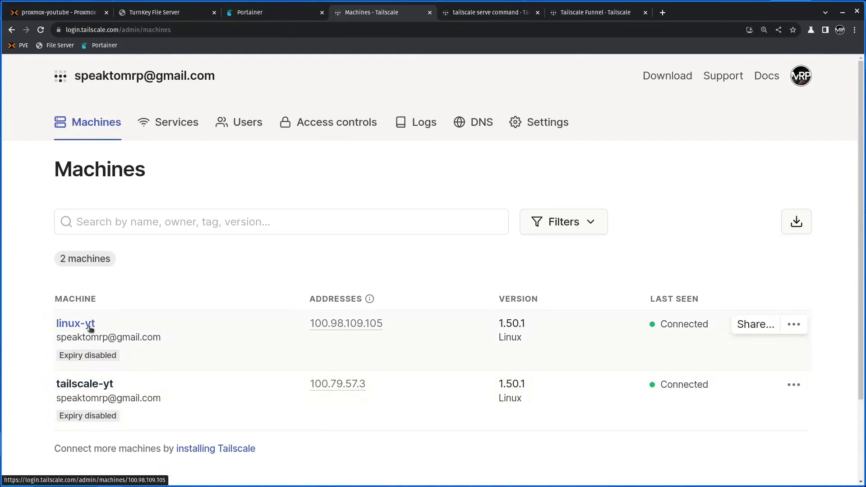
scroll(142, 347, down, 2)
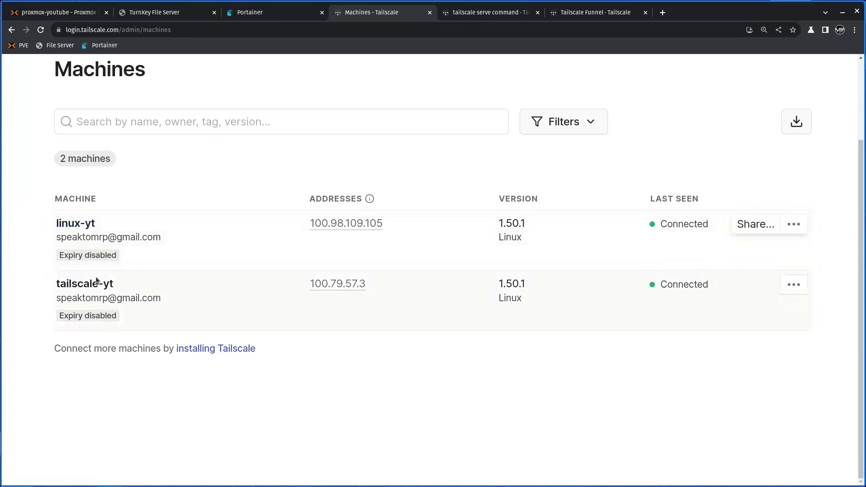
click(593, 16)
click(376, 14)
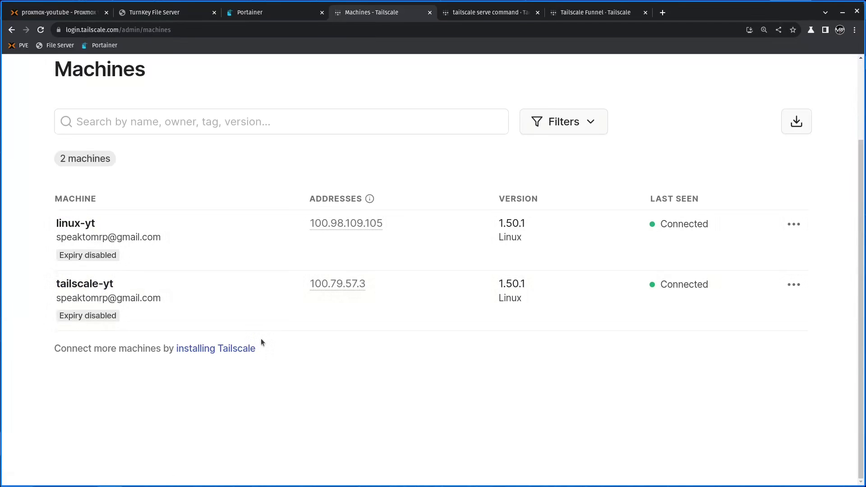
- In the Proxmox console of container 103 (tailscale-yt), change to the /home/mrp/ directory and clear the terminal
click(60, 14)
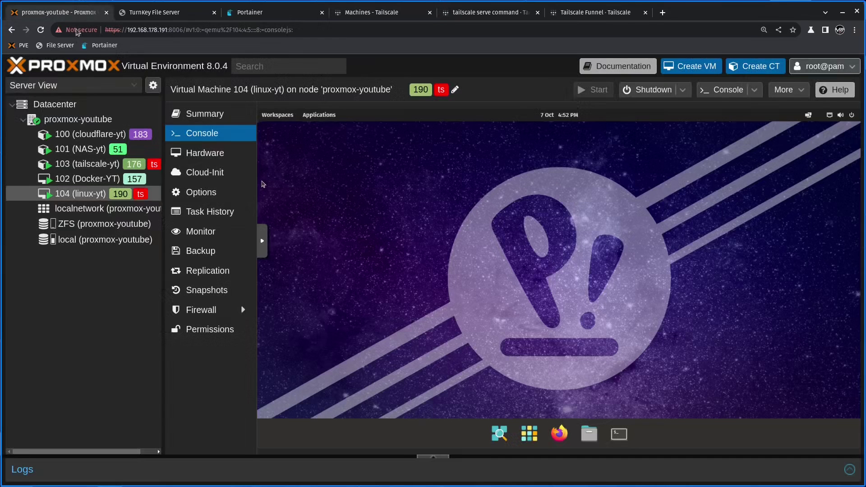
click(78, 162)
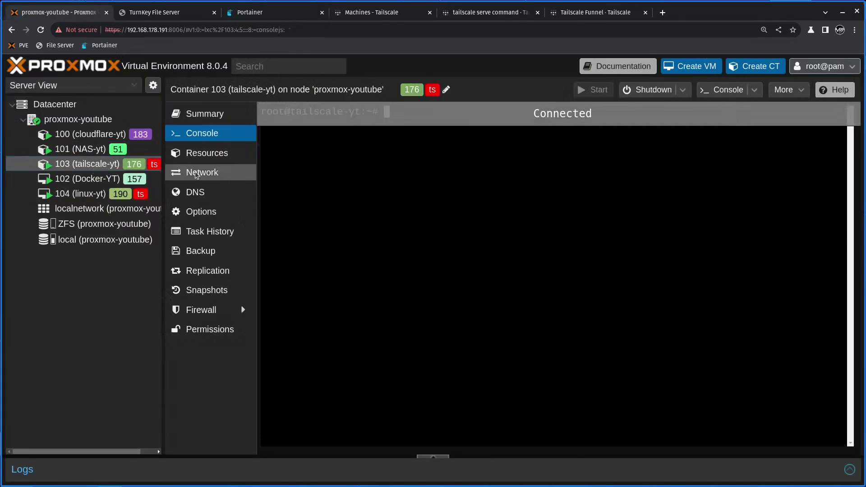
key(Return)
key(Return)
key(Return)
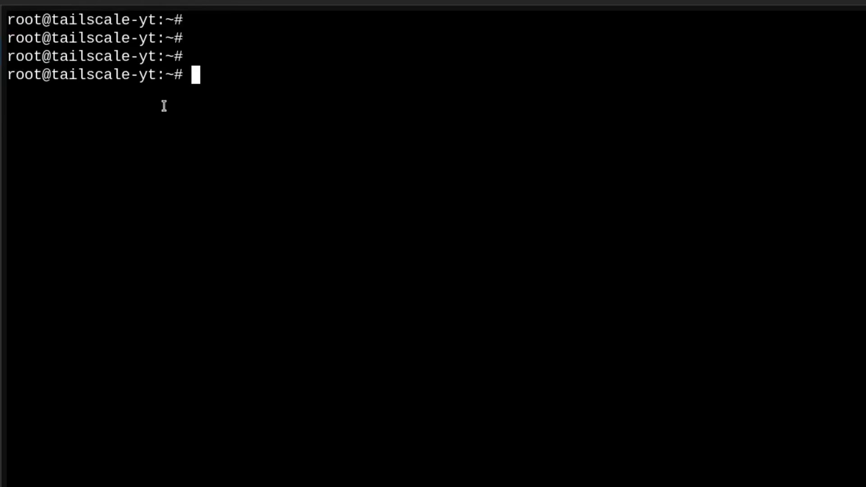
text(cd /home/mrp/)
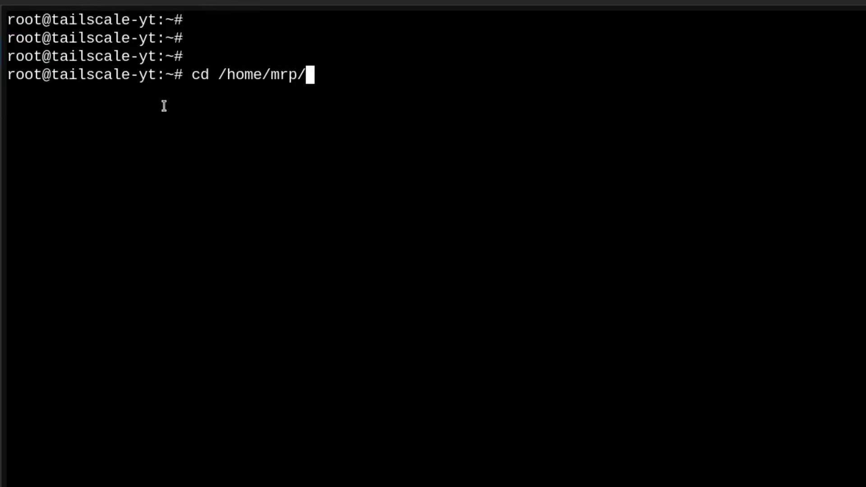
key(Return)
key(ctrl+l)
- List the contents of the /home/mrp directory and identify the folder for sharing
text(ls)
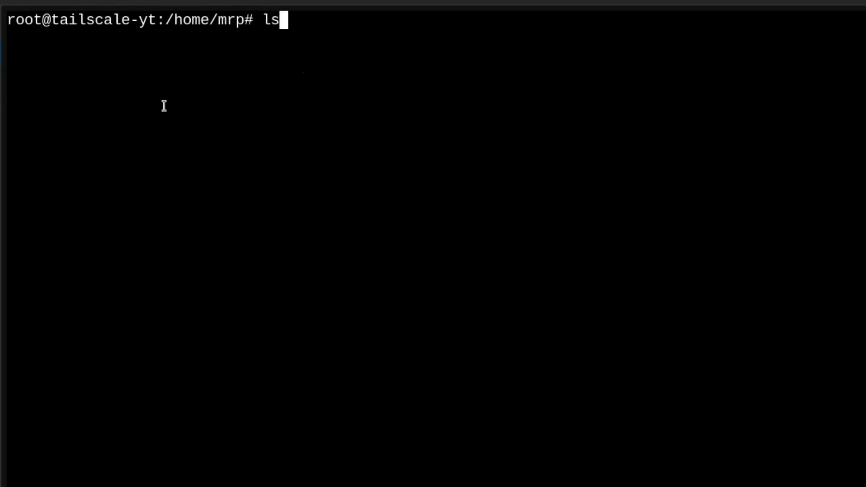
key(Return)
drag(24, 38, 85, 38)
click(291, 56)
- Change into share-folder and list its files in long format with human-readable sizes
text(cd sh)
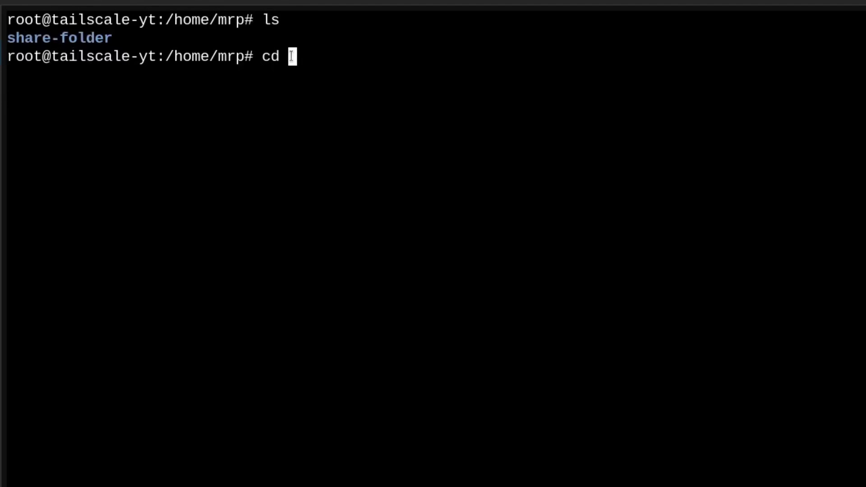
key(Tab)
key(Return)
text(ls -l)
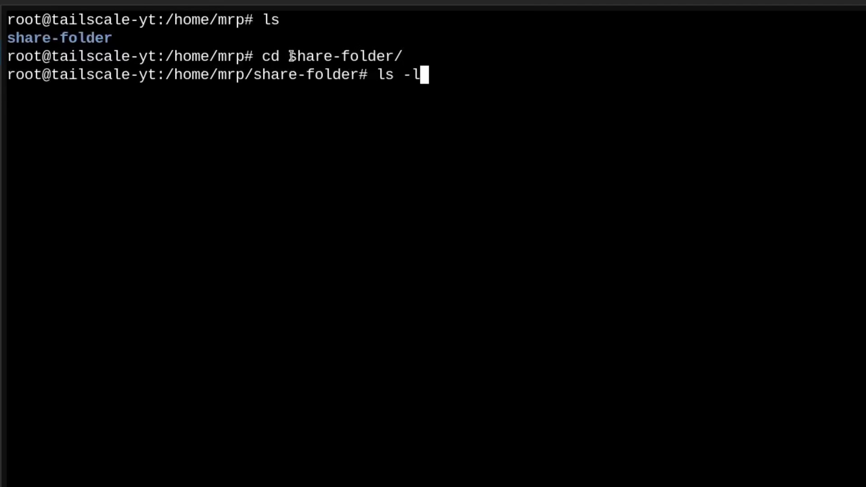
text(h)
key(Return)
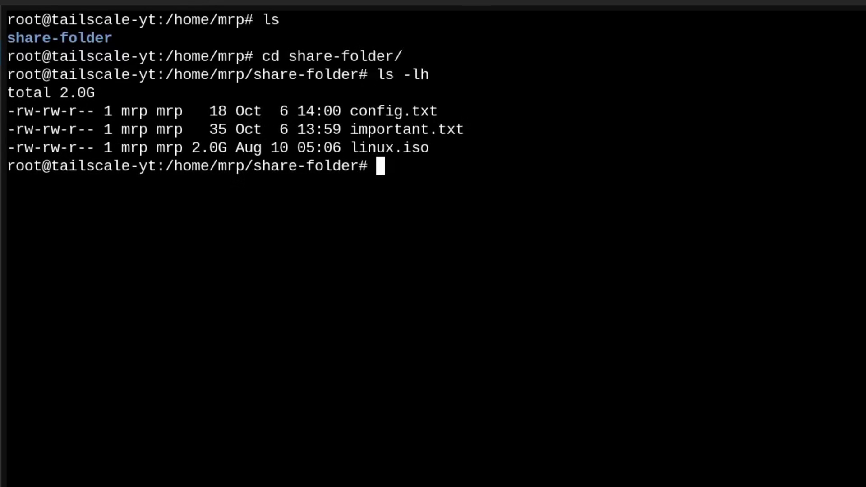
- Examine the names and sizes of the text files and linux.iso in the share-folder listing
drag(481, 130, 323, 112)
click(453, 153)
drag(472, 130, 325, 113)
click(339, 110)
drag(201, 108, 243, 130)
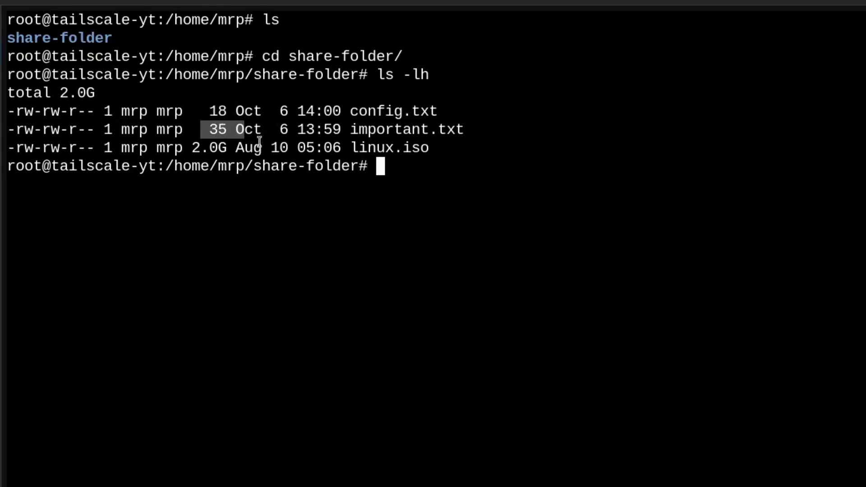
drag(469, 149, 359, 149)
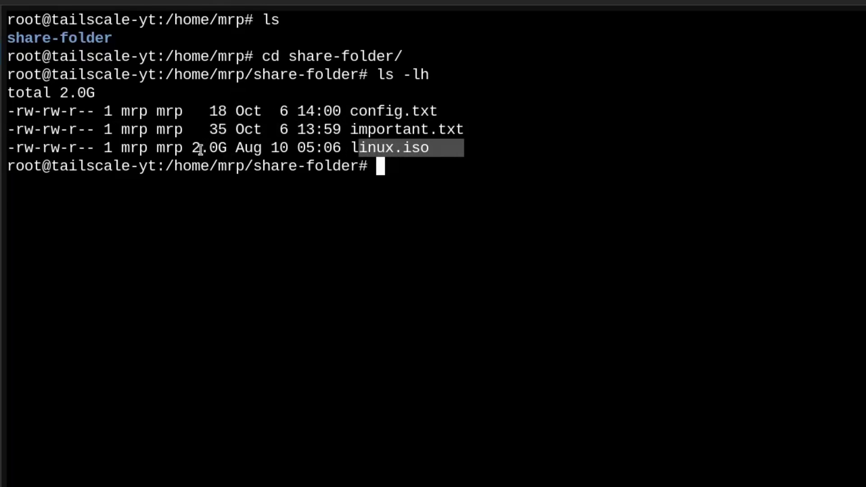
drag(188, 147, 242, 147)
drag(440, 148, 360, 148)
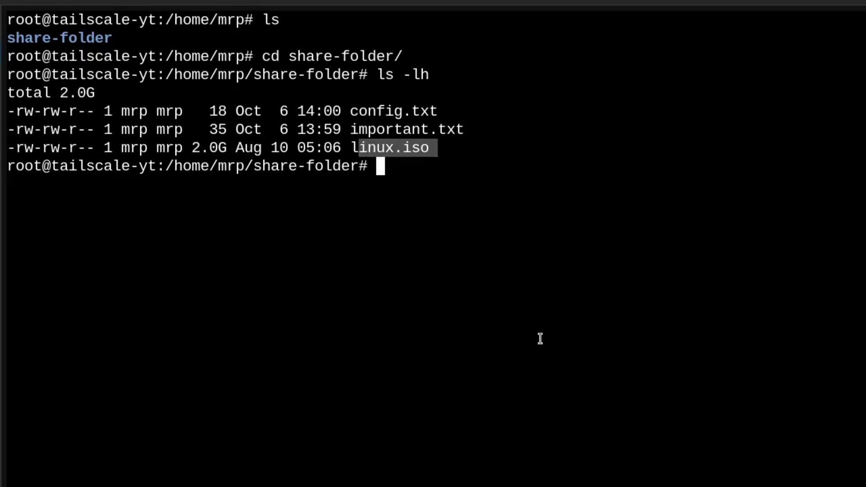
click(371, 191)
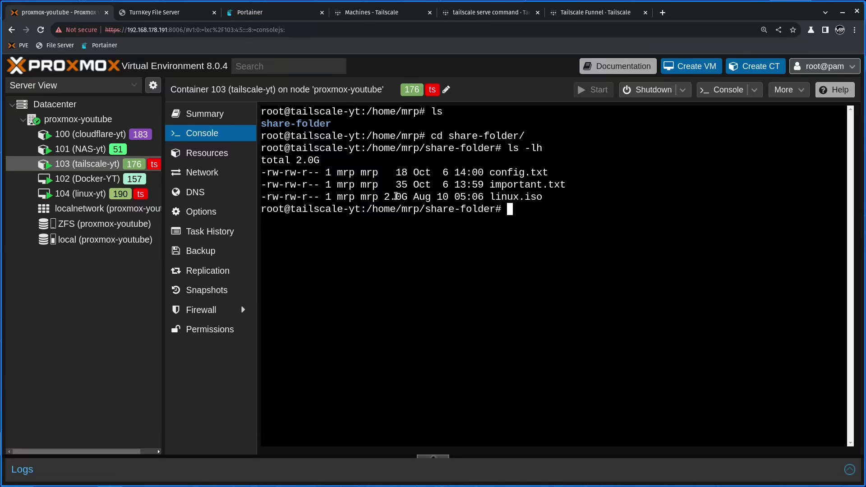
- View the desktop console of VM 104 (linux-yt) and return to the console of container 103 (tailscale-yt)
click(85, 194)
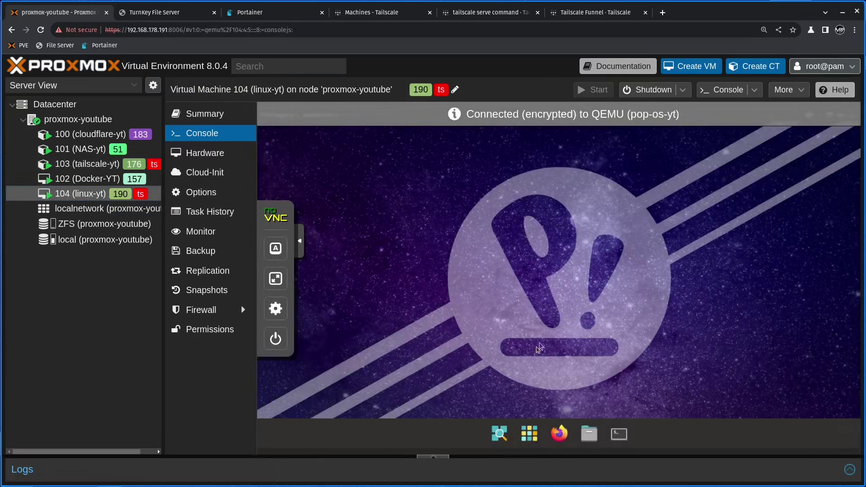
click(89, 164)
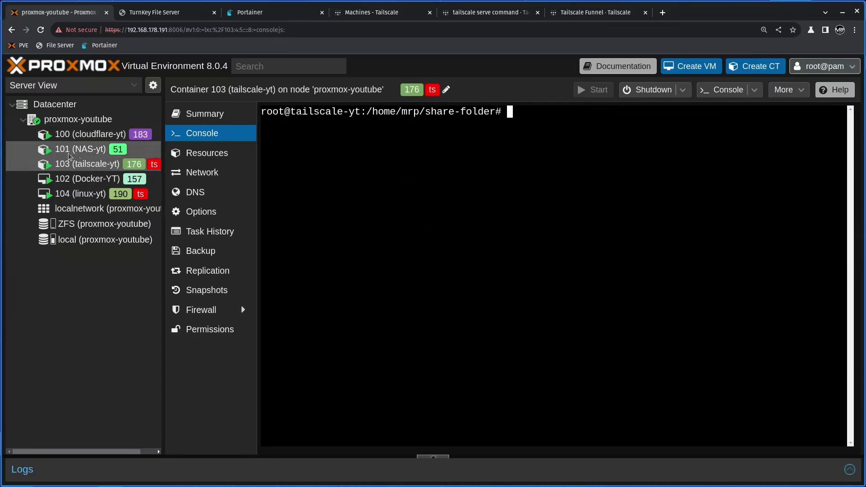
- View the linux-yt console, then check the connected machines and the tailnet name in the Tailscale admin console
click(94, 195)
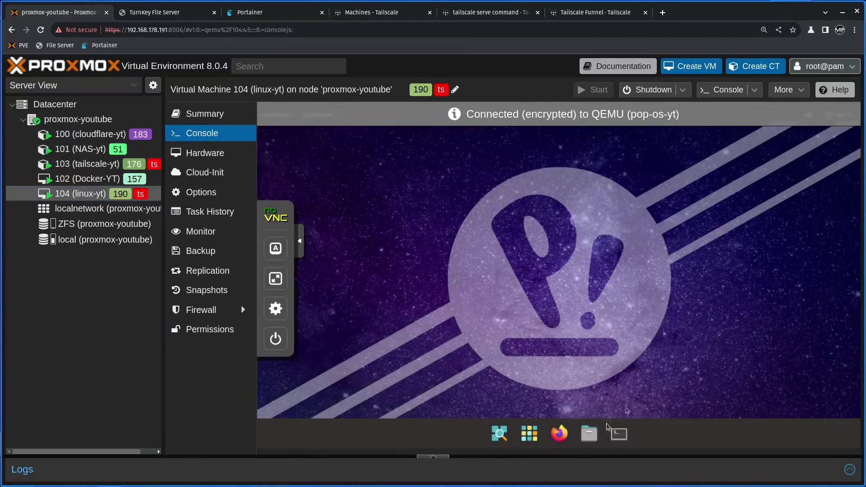
click(371, 14)
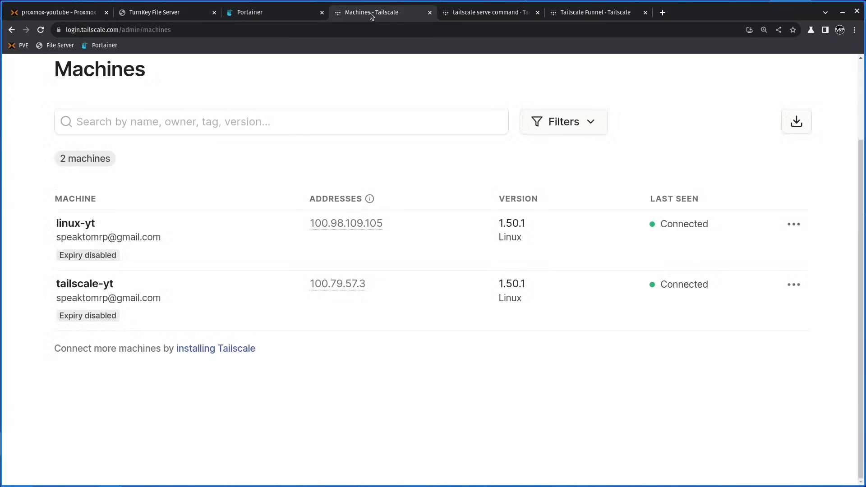
scroll(669, 168, up, 3)
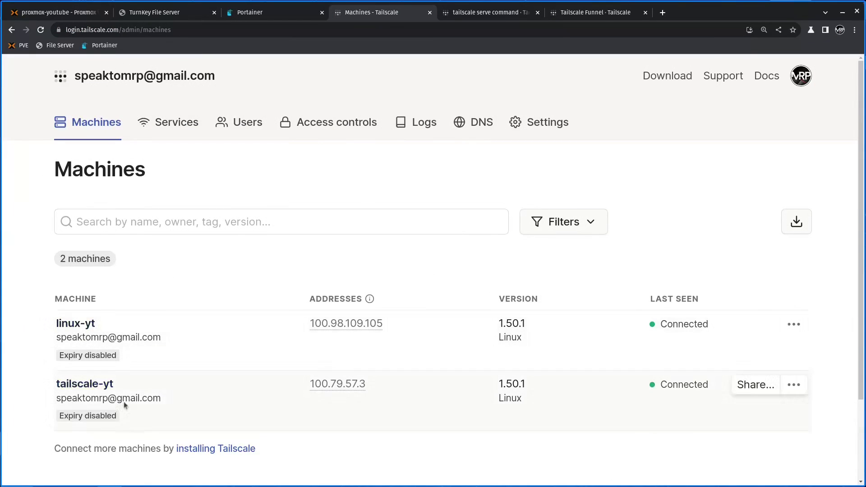
click(477, 127)
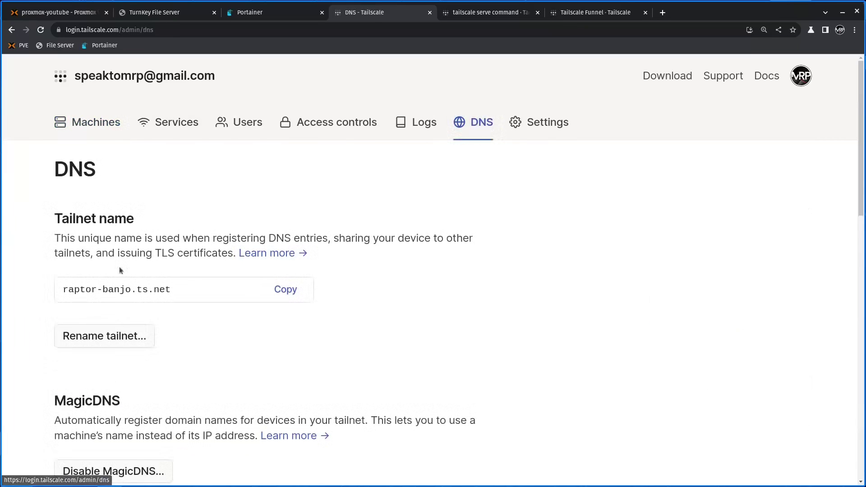
drag(72, 213, 151, 251)
click(151, 251)
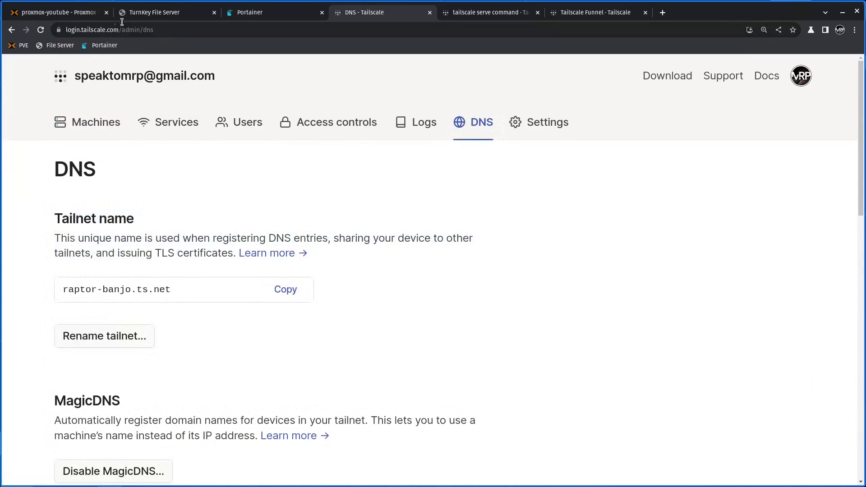
- Return to the Proxmox console of container 103 (tailscale-yt) and bring up a fresh shell prompt
click(59, 13)
click(87, 165)
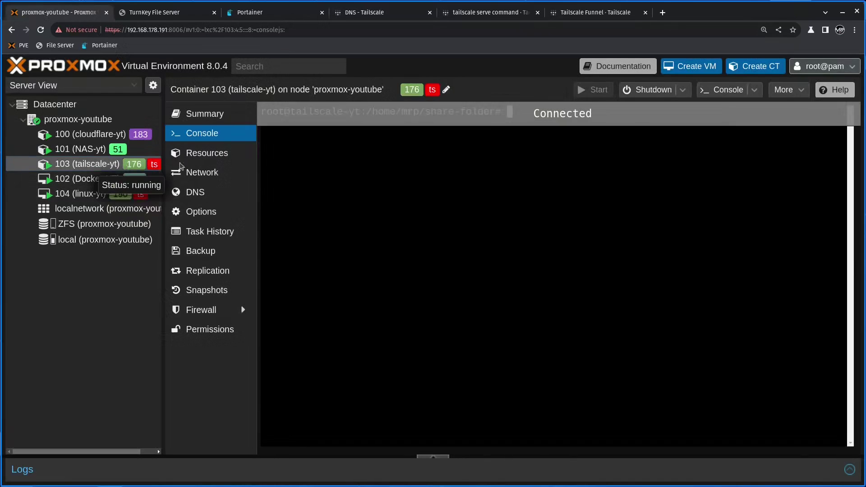
key(Return)
key(Return)
key(Return)
key(Return)
key(Return)
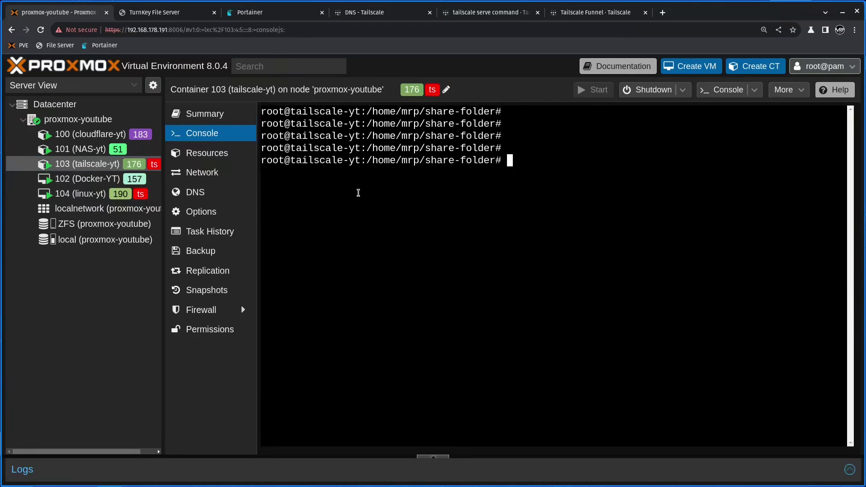
- Check for existing Tailscale Serve configuration with sudo tailscale serve status and review its output
text(tail)
key(BackSpace)
key(BackSpace)
key(BackSpace)
key(BackSpace)
text(s)
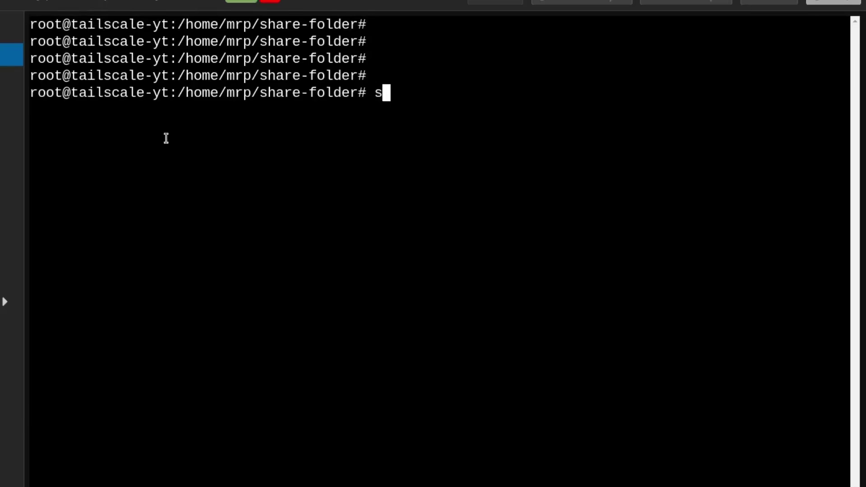
text(udo)
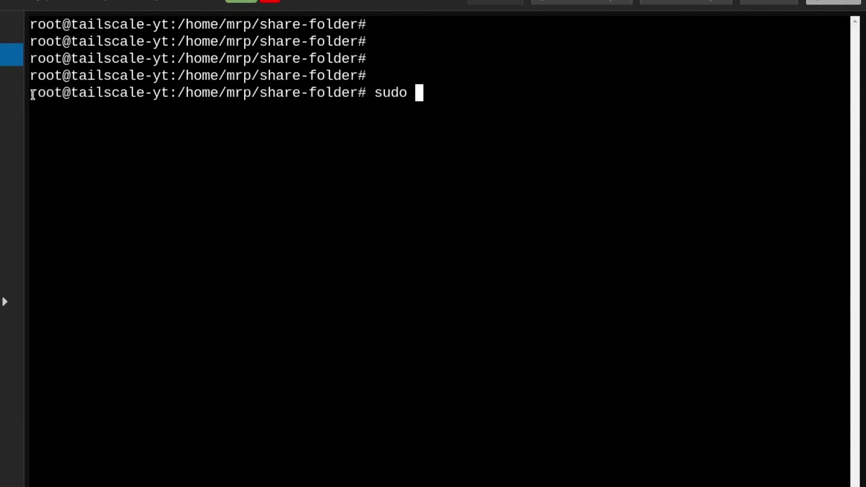
drag(36, 94, 67, 107)
click(67, 107)
key(BackSpace)
key(BackSpace)
key(BackSpace)
key(BackSpace)
key(BackSpace)
text(sudo tials)
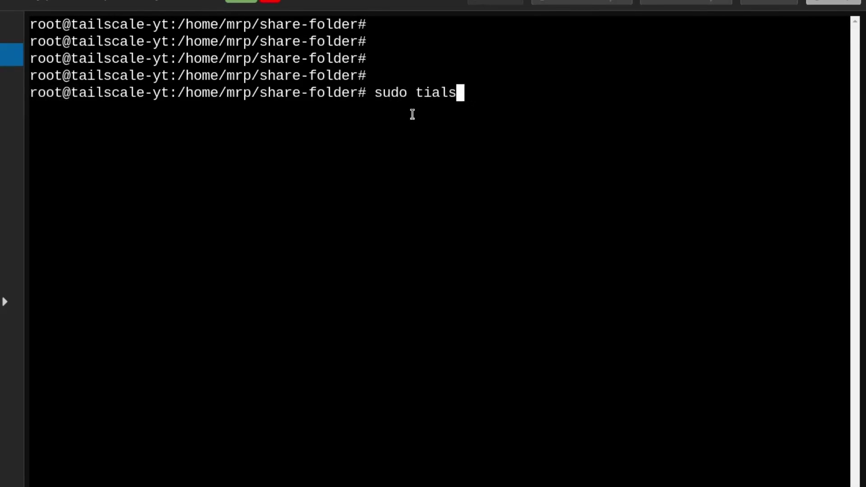
key(BackSpace)
key(BackSpace)
key(BackSpace)
key(BackSpace)
text(tail)
key(BackSpace)
key(BackSpace)
key(BackSpace)
key(BackSpace)
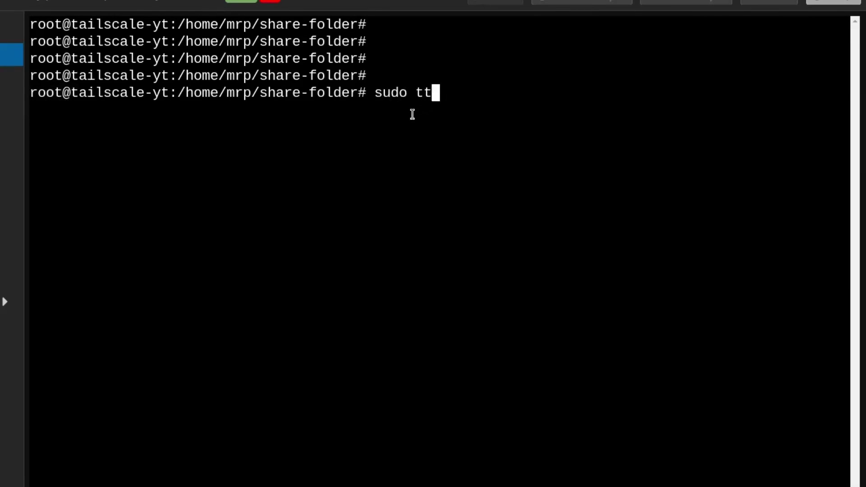
text(ailscale ser)
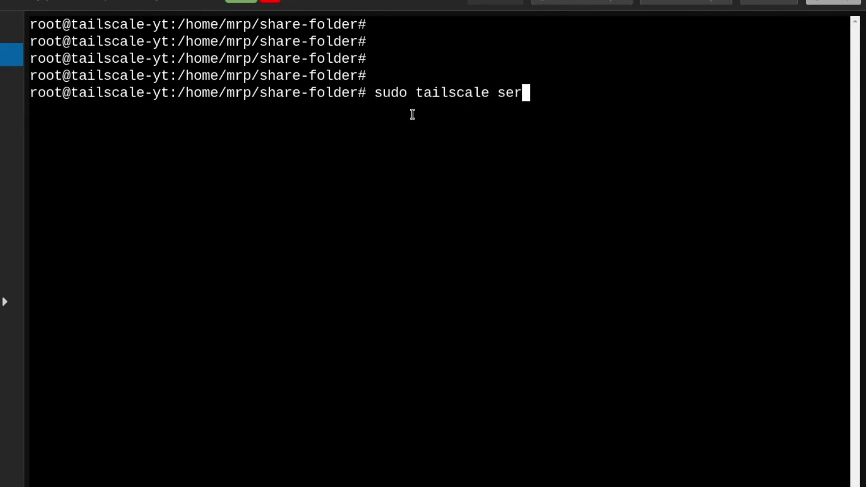
text(ve status)
key(Return)
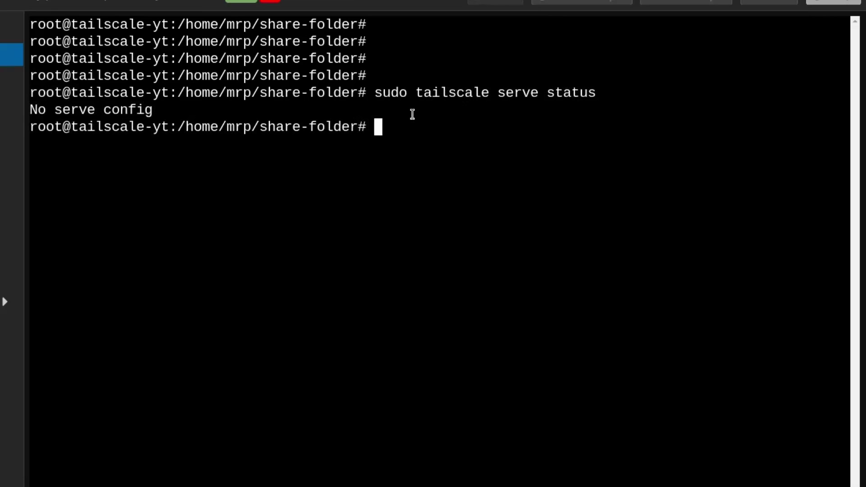
drag(32, 108, 158, 113)
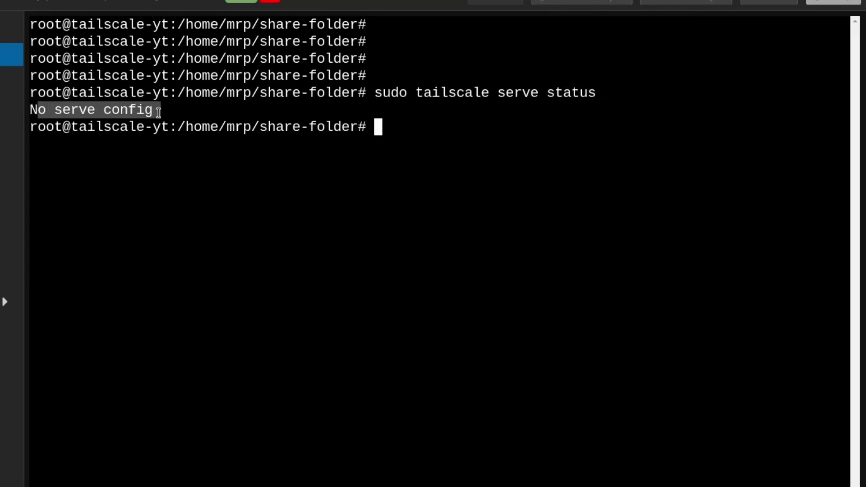
click(459, 144)
drag(513, 93, 593, 94)
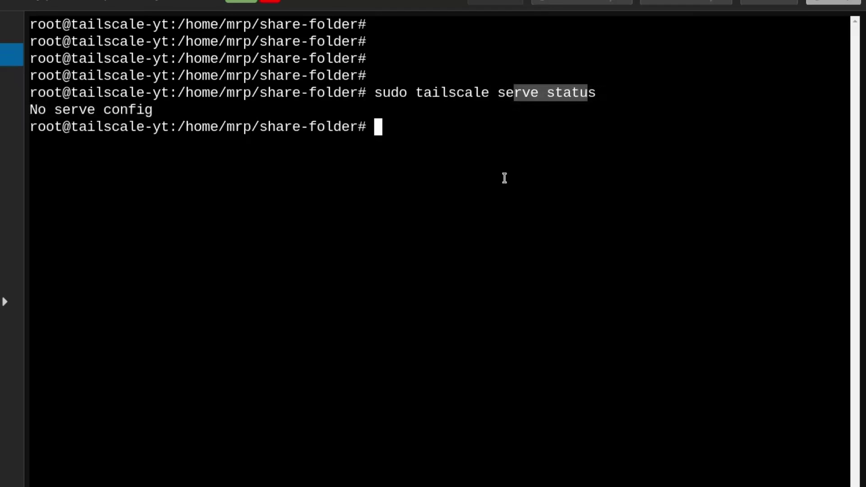
click(451, 152)
- Serve the shared folder over HTTP on port 1234 with sudo tailscale serve http:1234 / /home/mrp/share-folder/
key(Up)
key(BackSpace)
key(BackSpace)
key(BackSpace)
key(BackSpace)
key(BackSpace)
key(BackSpace)
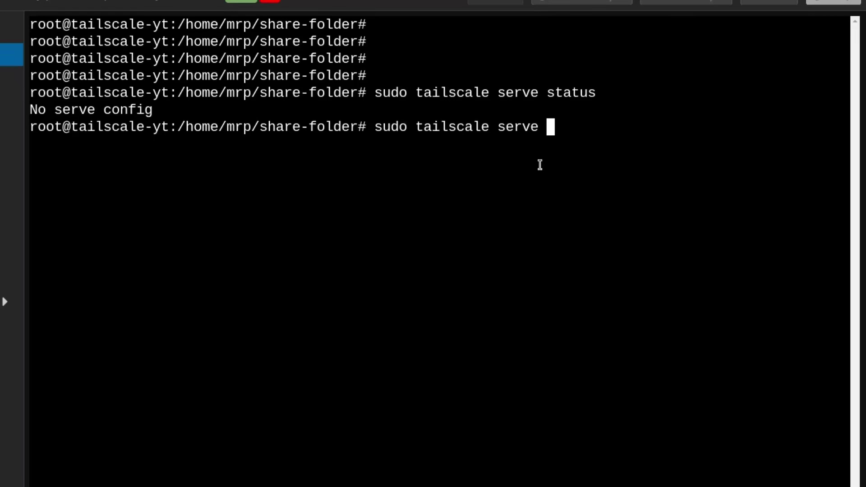
text(http)
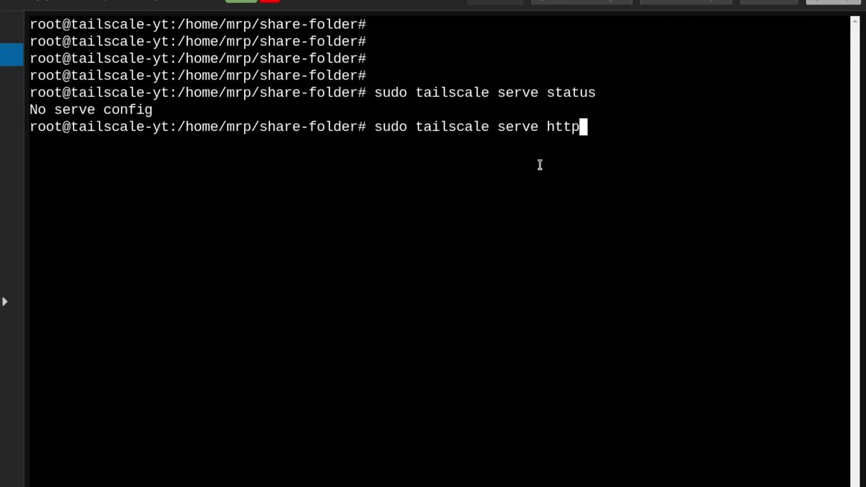
text(:1234)
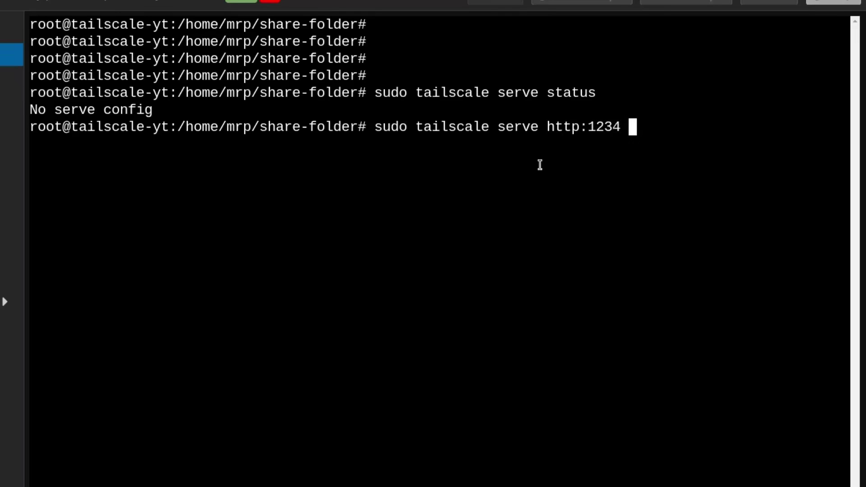
text( /)
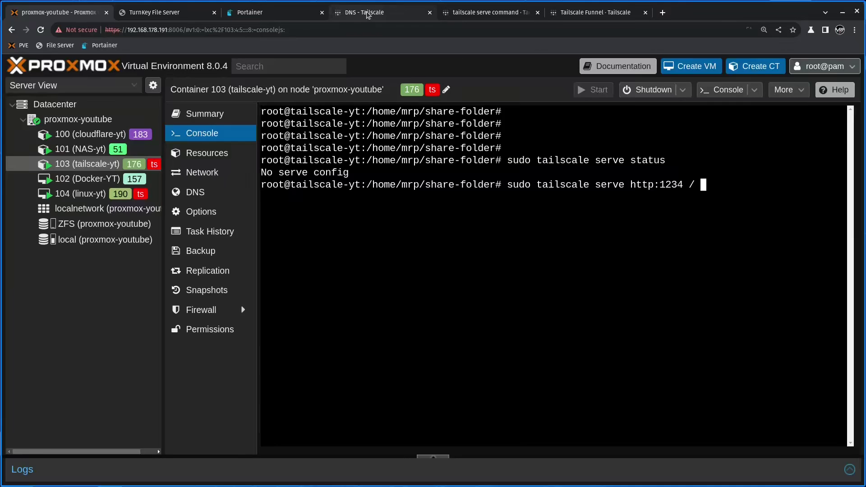
click(383, 12)
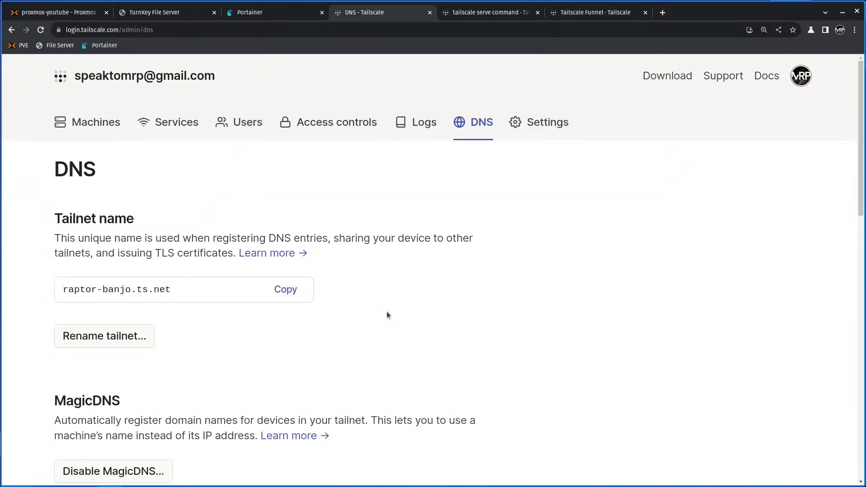
click(64, 7)
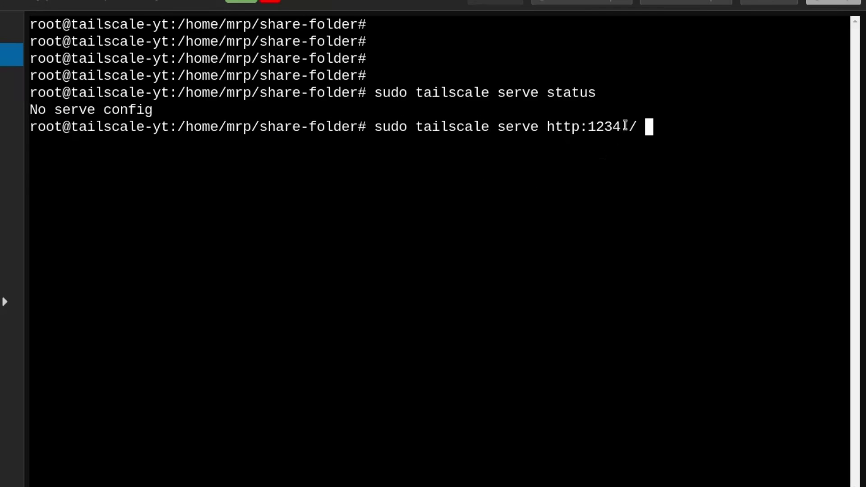
drag(631, 127, 645, 127)
click(628, 168)
text(/home/)
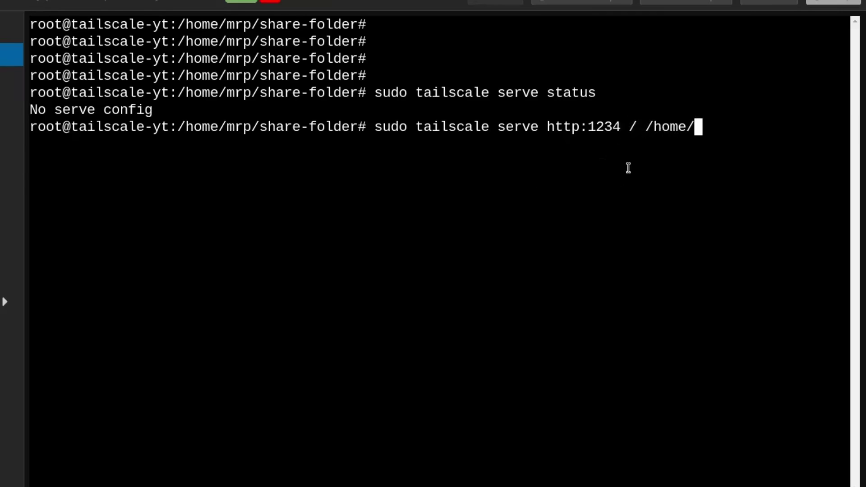
text(mrp/share-folder/)
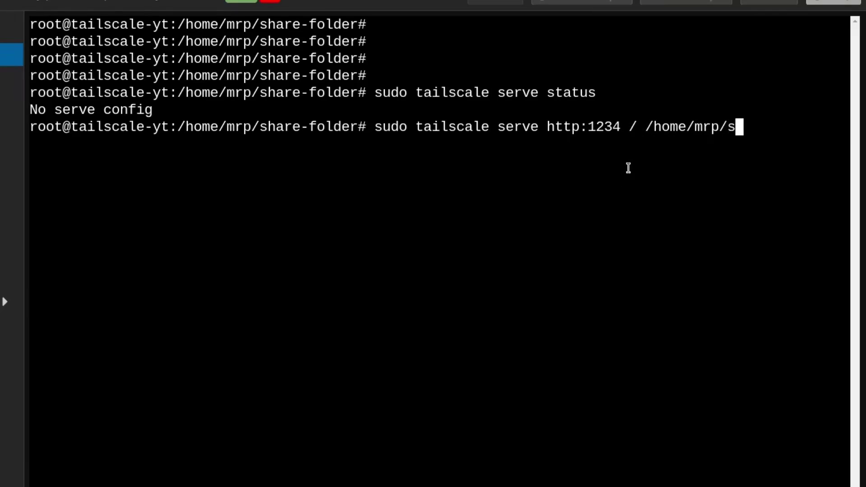
key(Return)
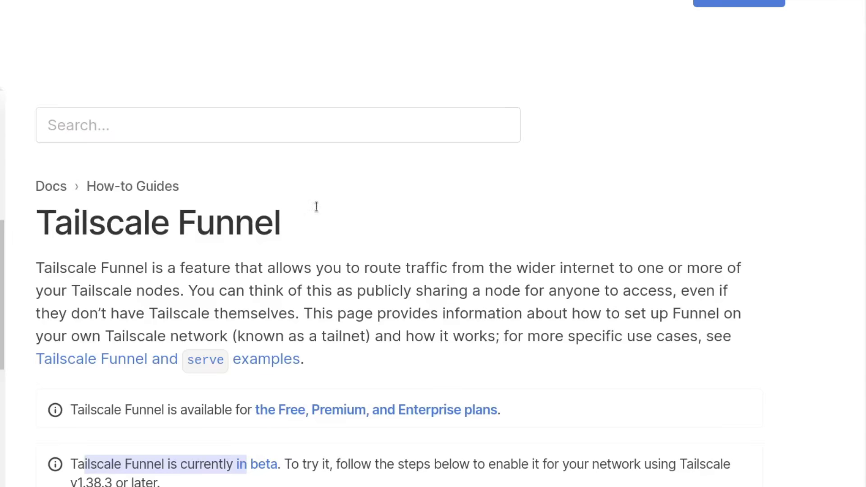
- Review the Tailscale Funnel documentation and the http protocol part of the executed serve command
scroll(314, 205, down, 20)
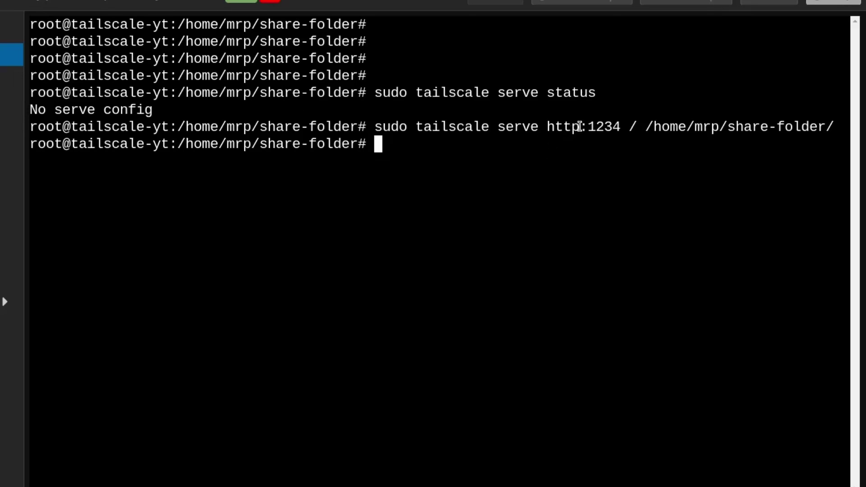
drag(581, 128, 547, 128)
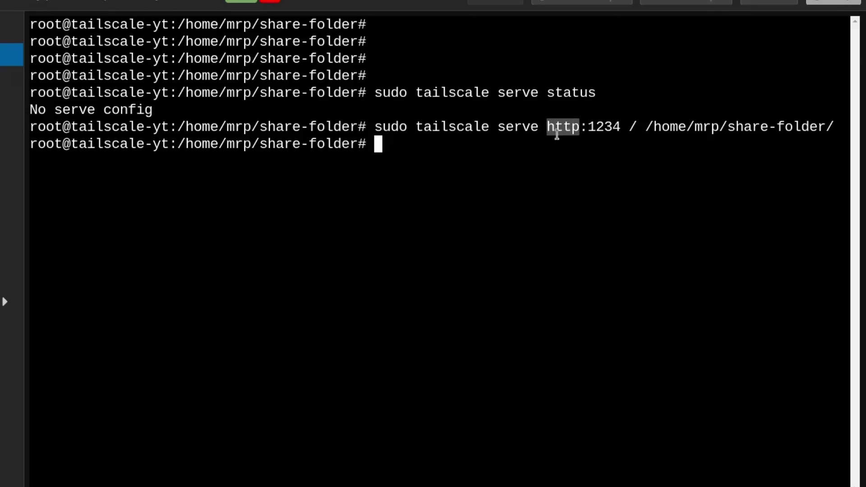
click(579, 127)
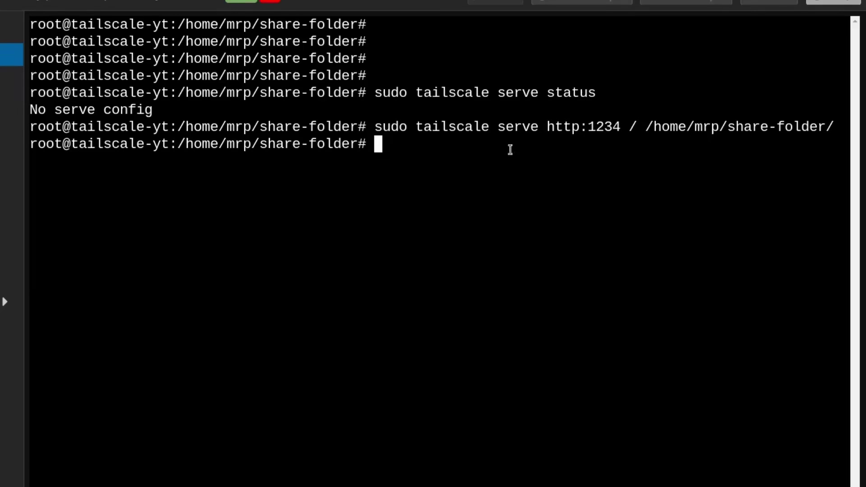
- Query the Serve status with sudo tailscale serve status, clear the console, and run the query again
key(Up)
key(Up)
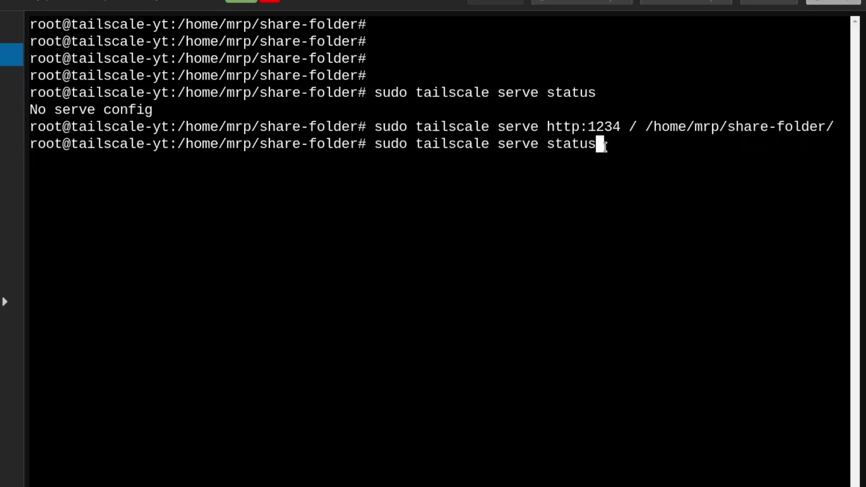
key(Return)
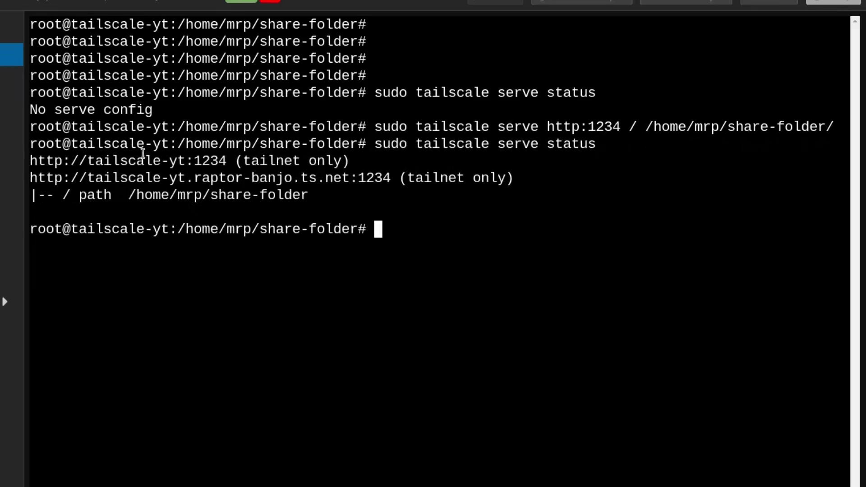
key(ctrl+l)
key(Up)
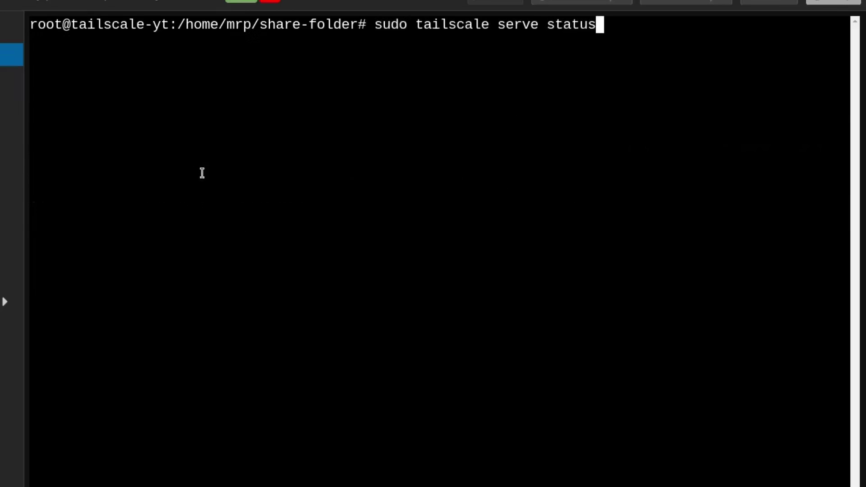
key(Return)
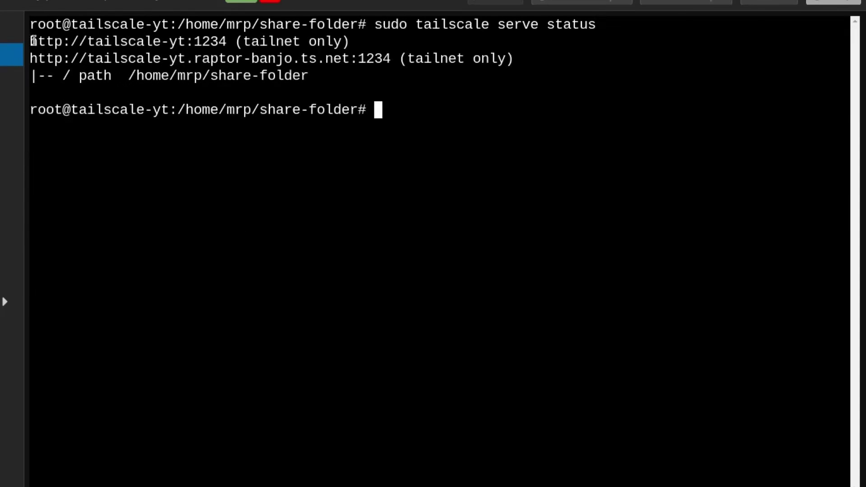
- Examine the short and full tailnet URLs, including the port, in the Serve status output
drag(32, 40, 334, 41)
drag(31, 57, 94, 62)
drag(193, 59, 394, 85)
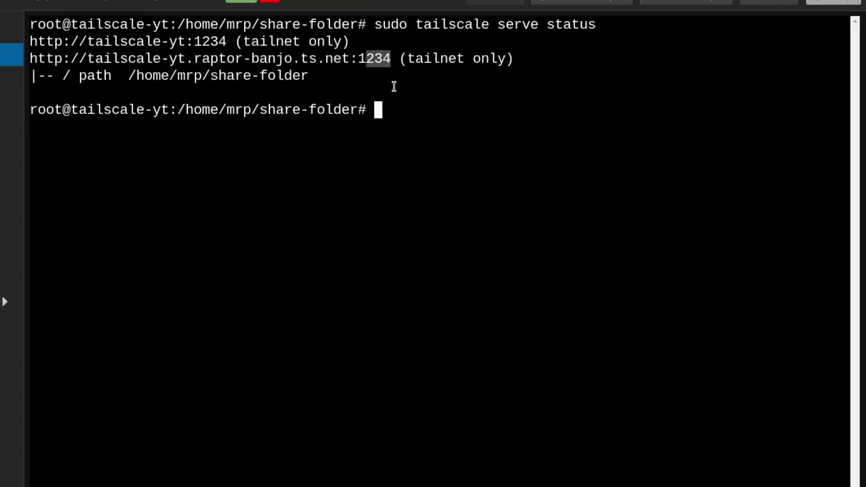
click(395, 86)
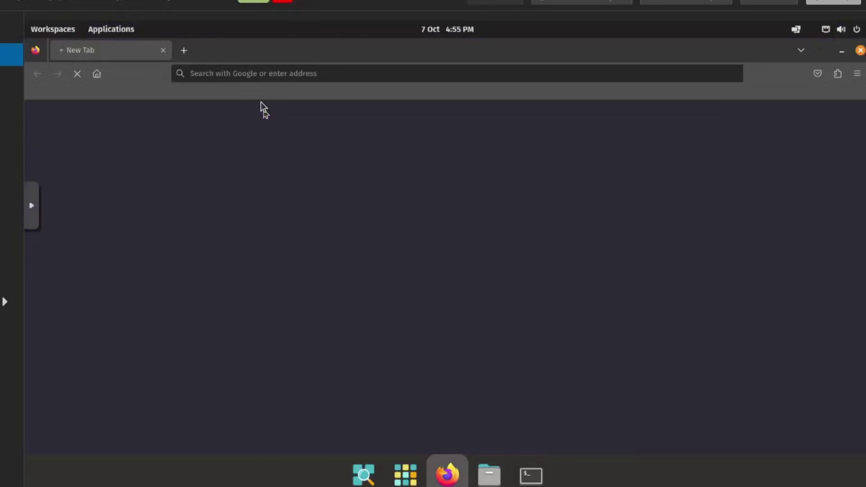
- Open tailscale-yt.raptor-banjo.ts.net:1234 in the web browser of the linux-yt machine
click(250, 74)
text(t)
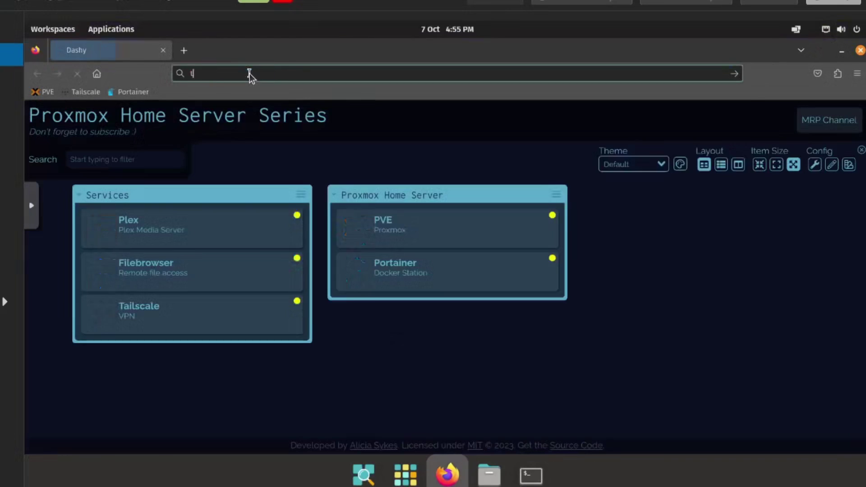
text(ails)
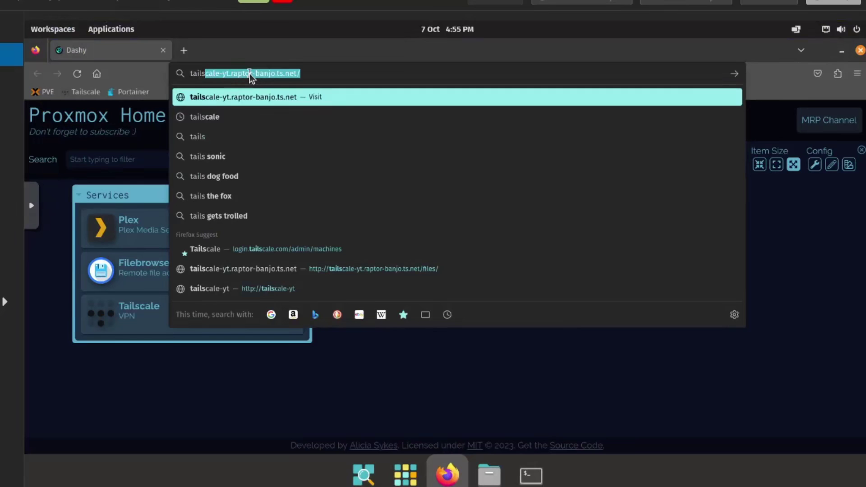
click(251, 74)
key(BackSpace)
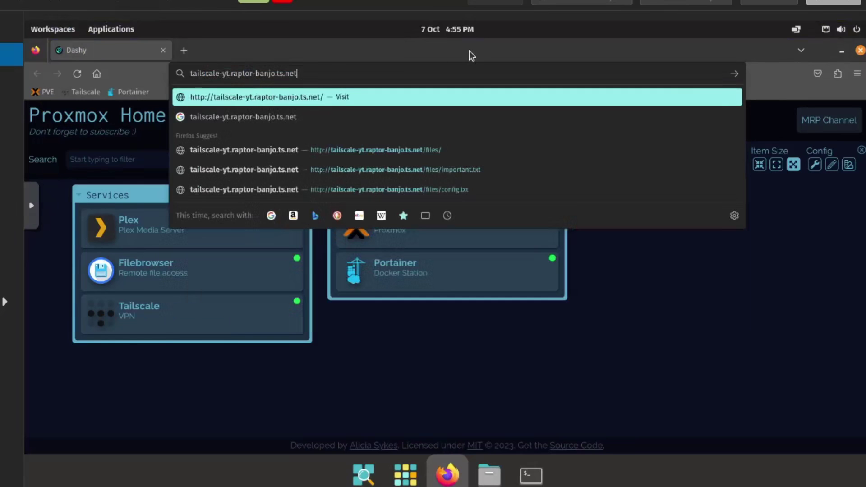
text(:1234)
key(Return)
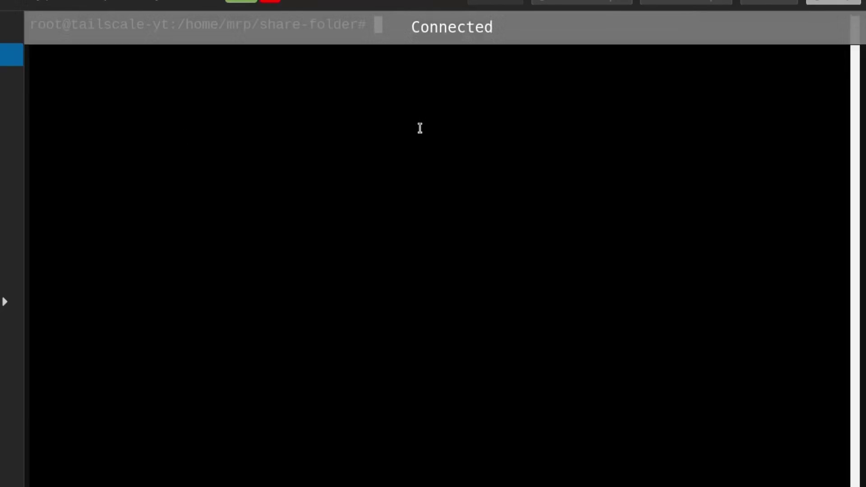
- Create an empty file named TS in tailscale-yt's share-folder and reload the shared file listing in linux-yt's browser
text(ls)
key(Return)
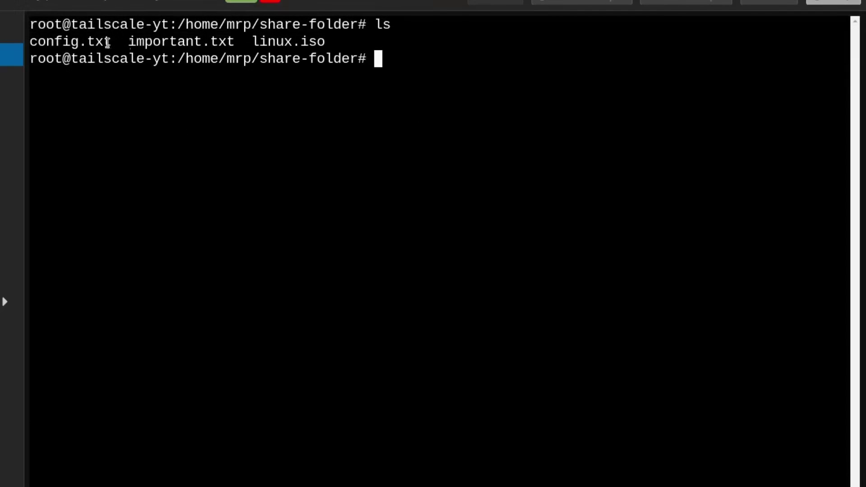
text(touch)
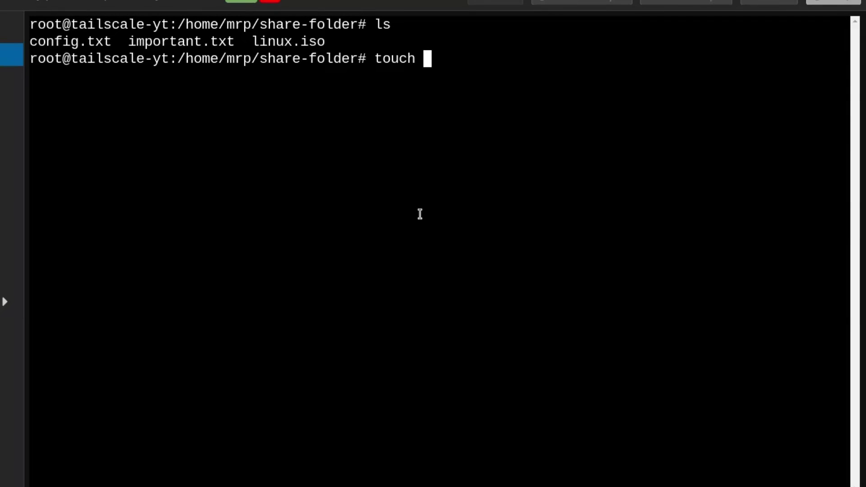
text(TS)
key(Return)
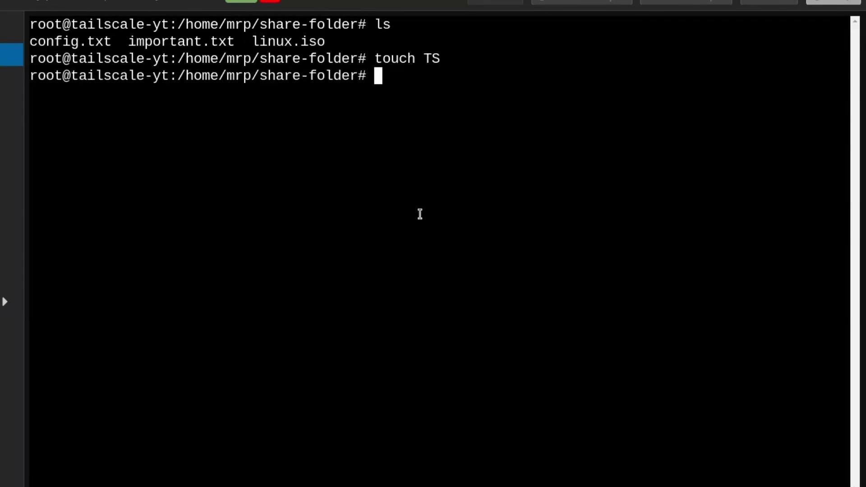
text(ls)
key(Return)
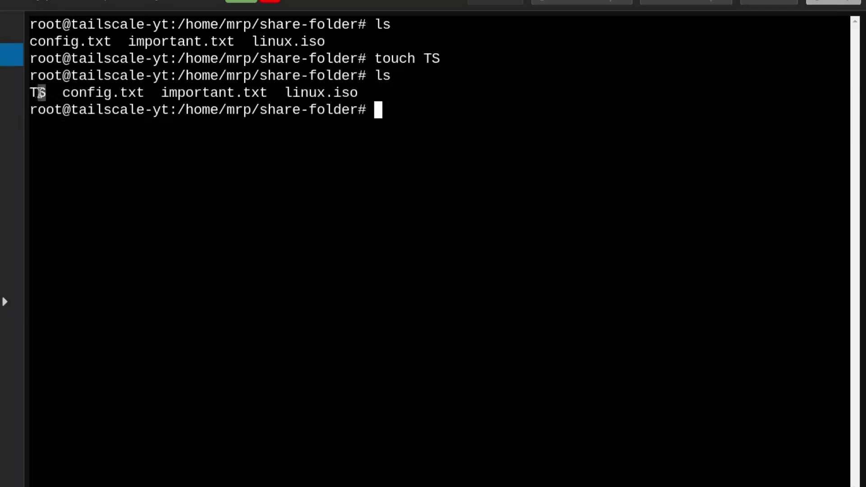
double_click(38, 93)
click(53, 147)
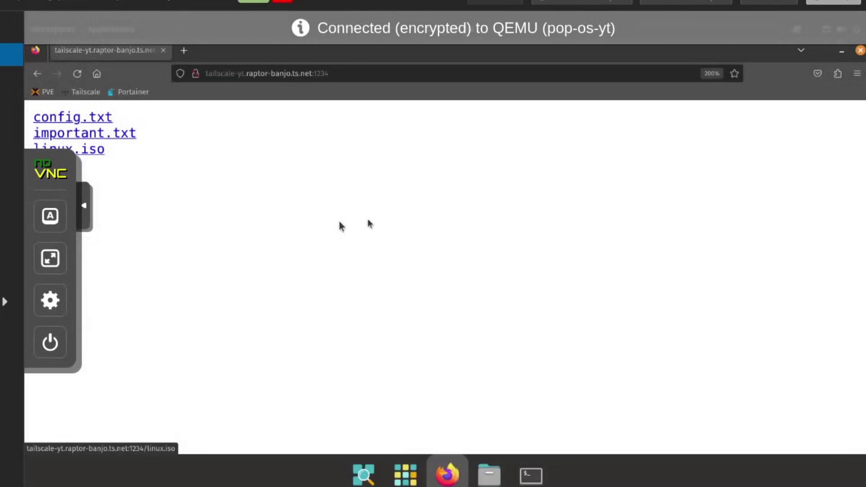
click(77, 77)
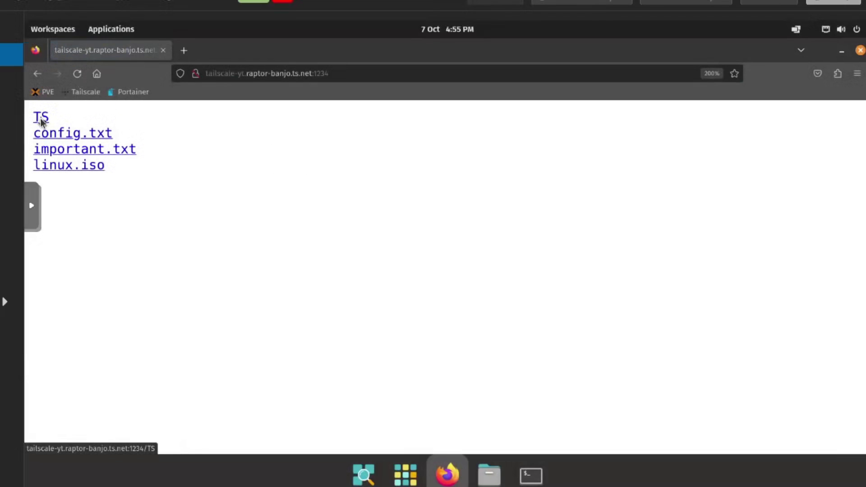
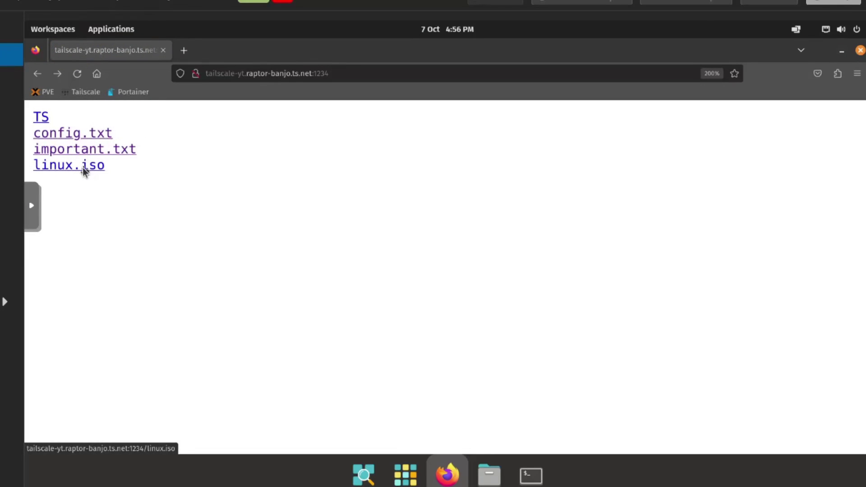
- Start downloading linux.iso from the shared file listing and cancel the download
click(82, 167)
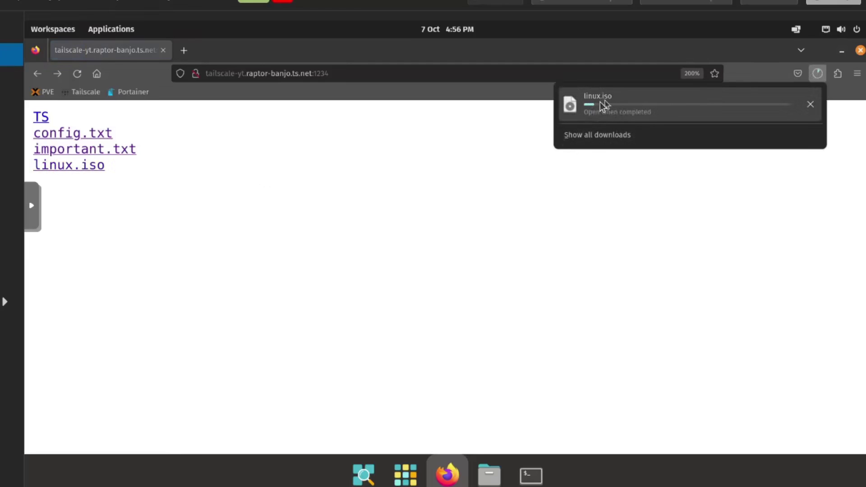
click(811, 104)
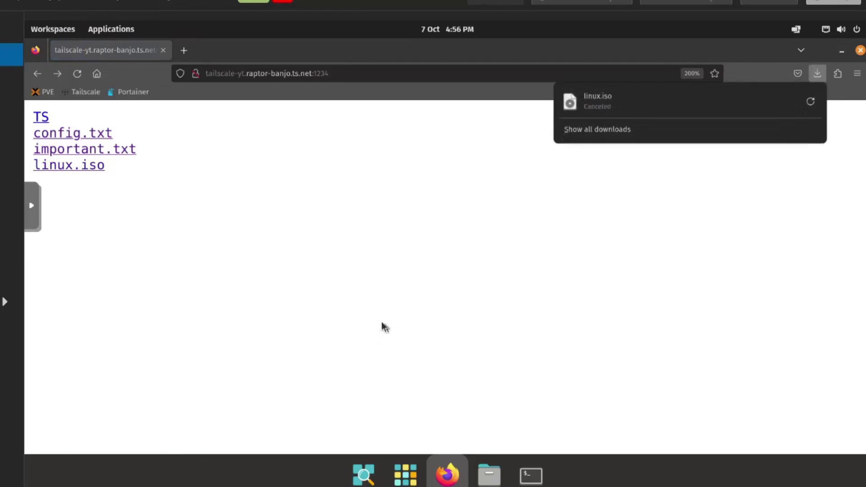
click(361, 317)
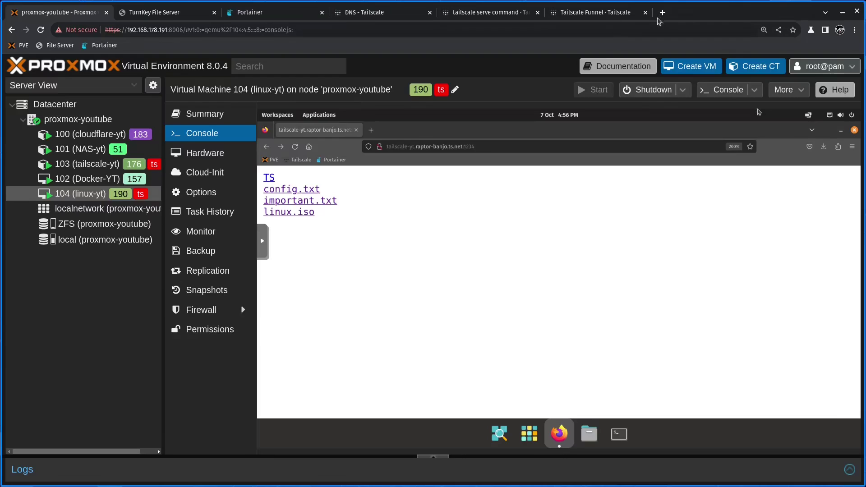
- Try to open tailscale-yt.raptor-banjo.ts.net:1234 in a new tab of the host browser
click(658, 13)
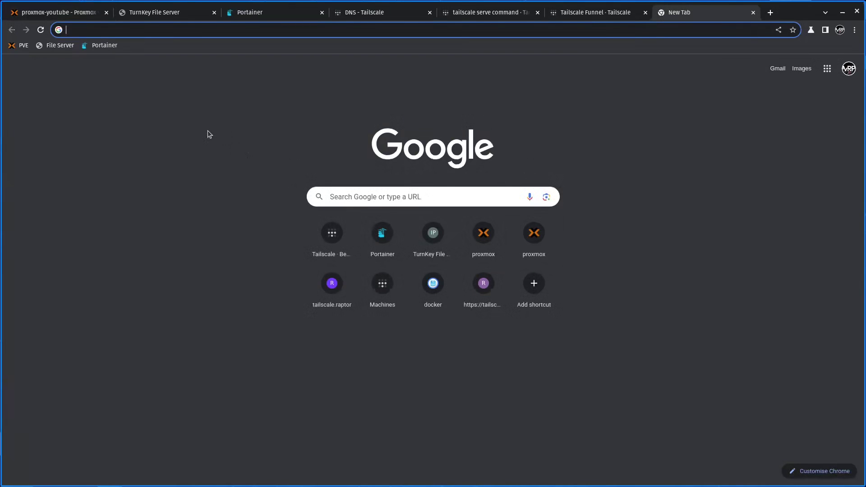
text(tails)
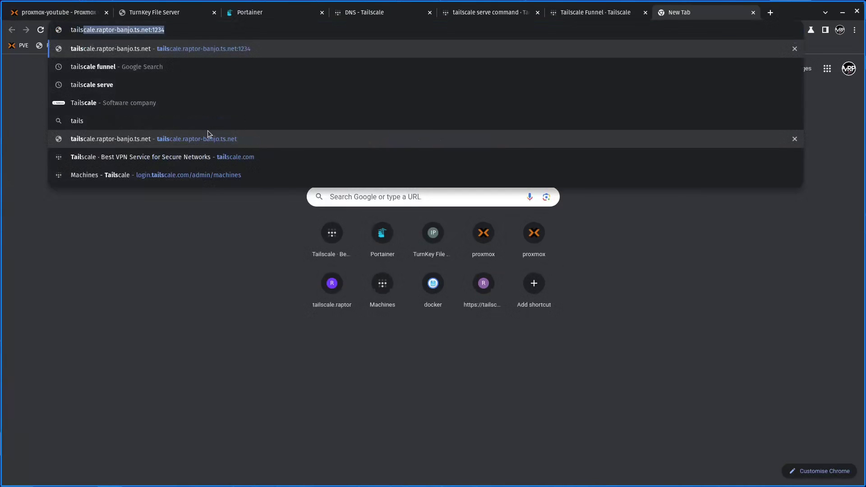
key(Right)
key(Return)
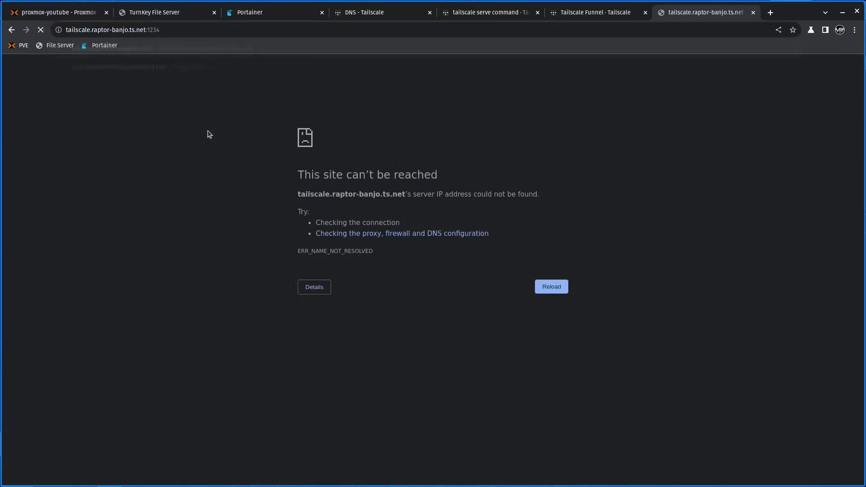
click(88, 30)
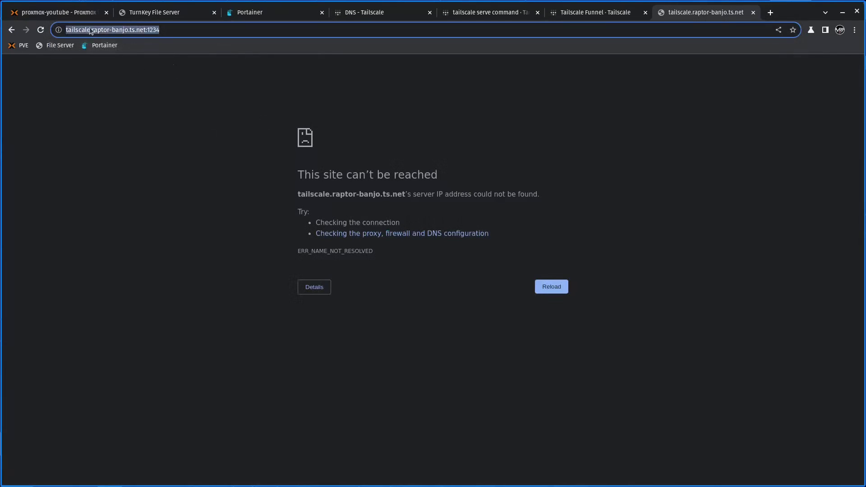
click(89, 30)
text(-yt)
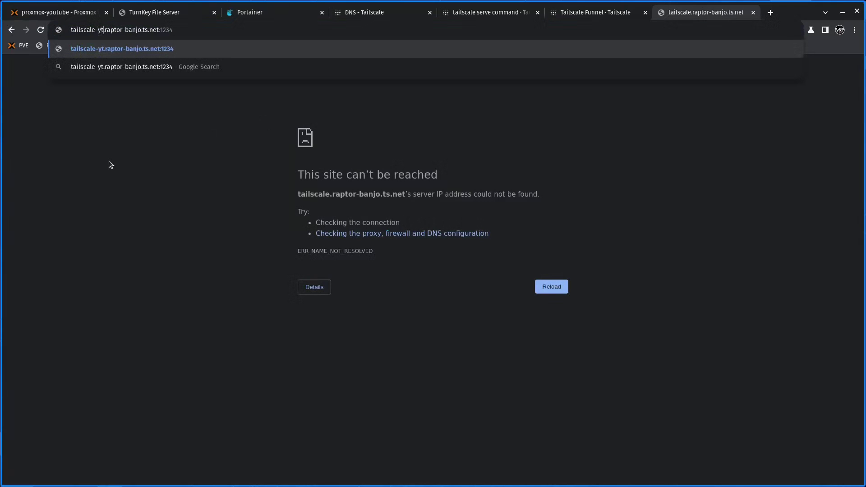
key(Return)
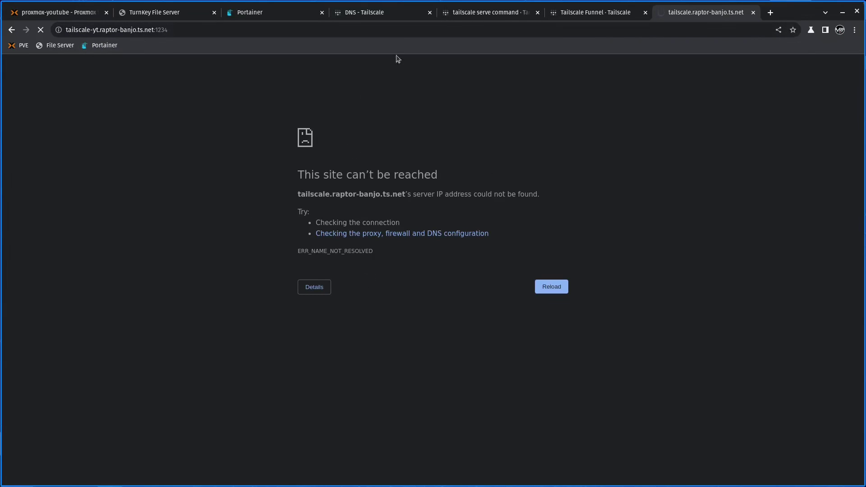
- Review the machines connected to the tailnet in the Tailscale admin console
click(374, 14)
click(101, 126)
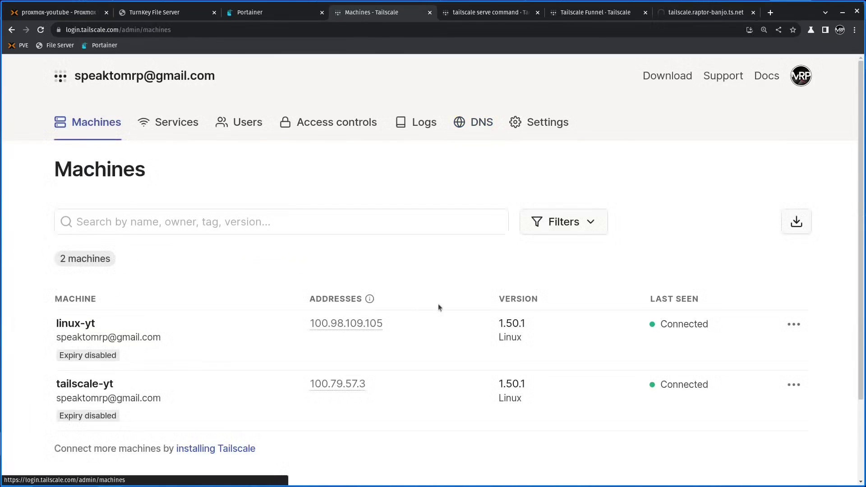
scroll(324, 360, down, 2)
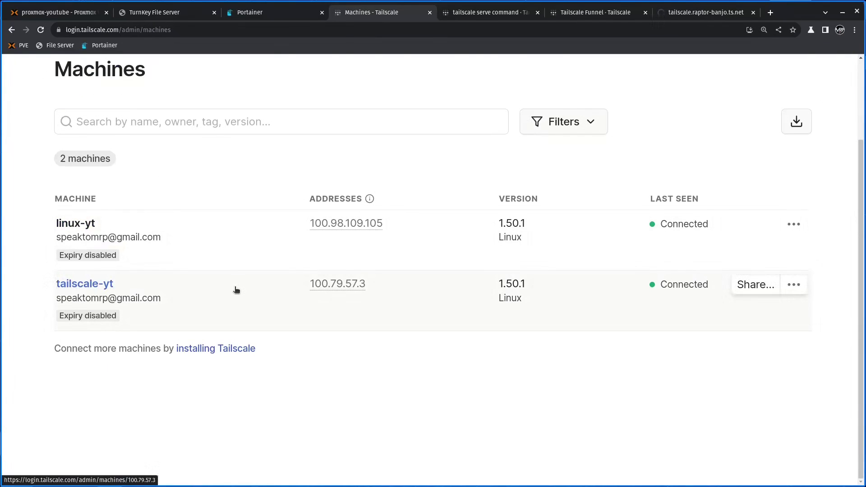
scroll(235, 289, up, 2)
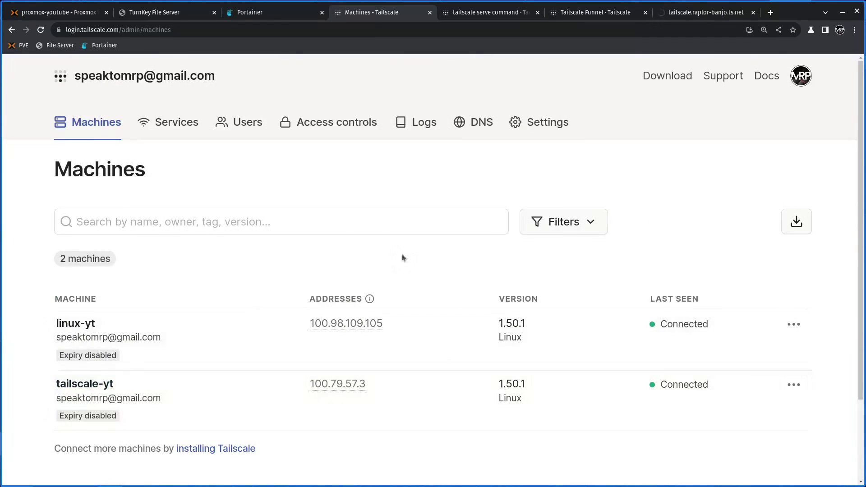
- Look through the Tailscale Funnel documentation from its introduction and setup requirements to the examples and limitations
click(595, 12)
scroll(479, 276, up, 5)
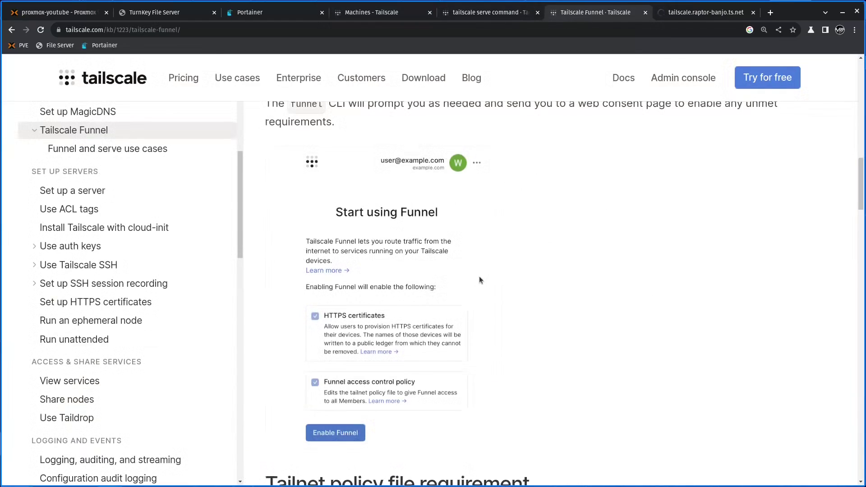
scroll(478, 276, up, 5)
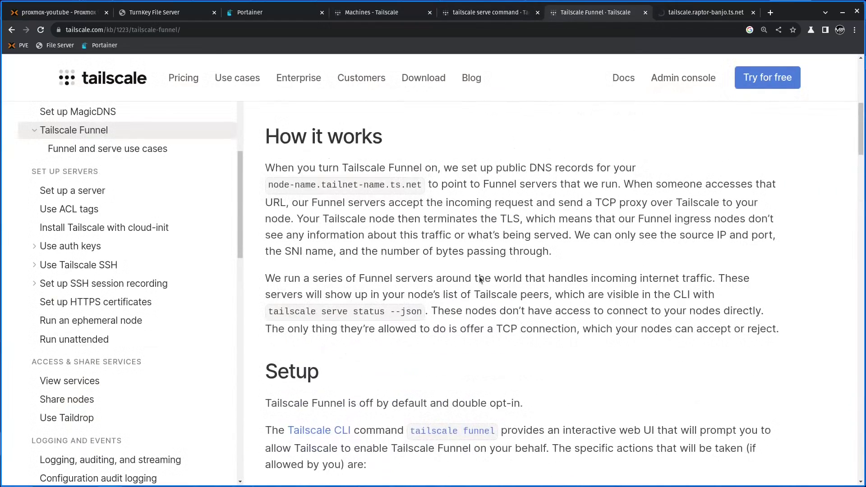
scroll(506, 261, up, 7)
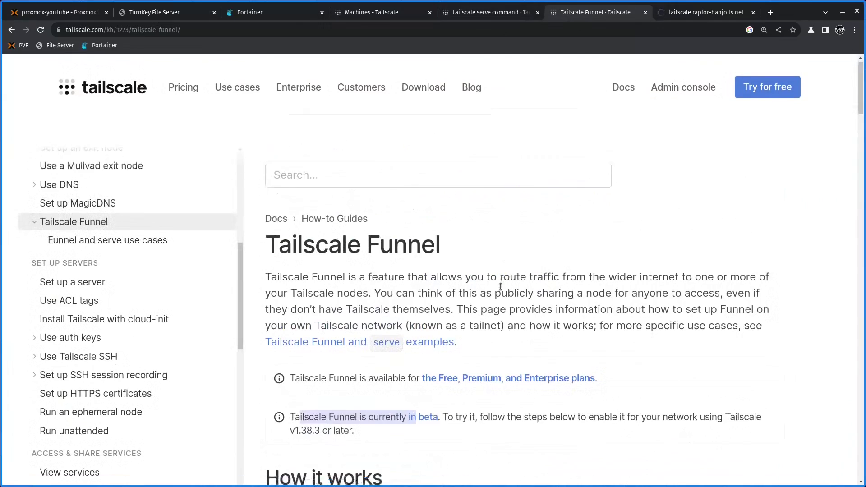
scroll(502, 271, down, 8)
scroll(500, 287, down, 18)
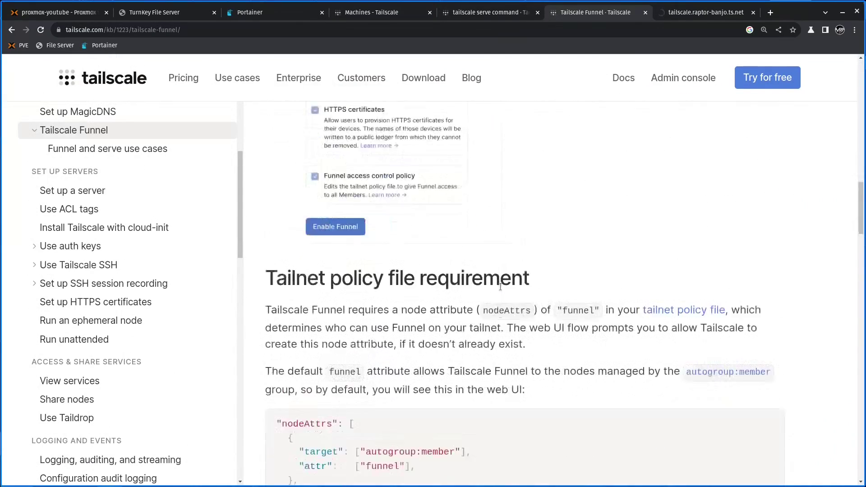
scroll(500, 287, down, 10)
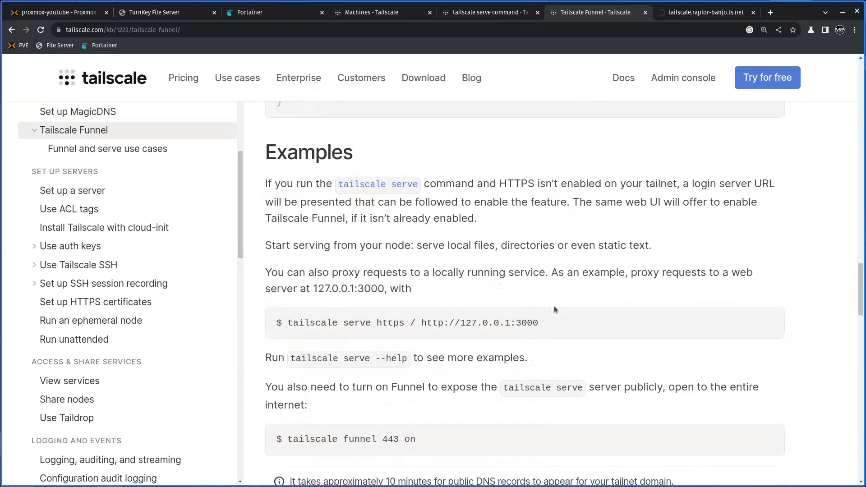
scroll(512, 319, down, 7)
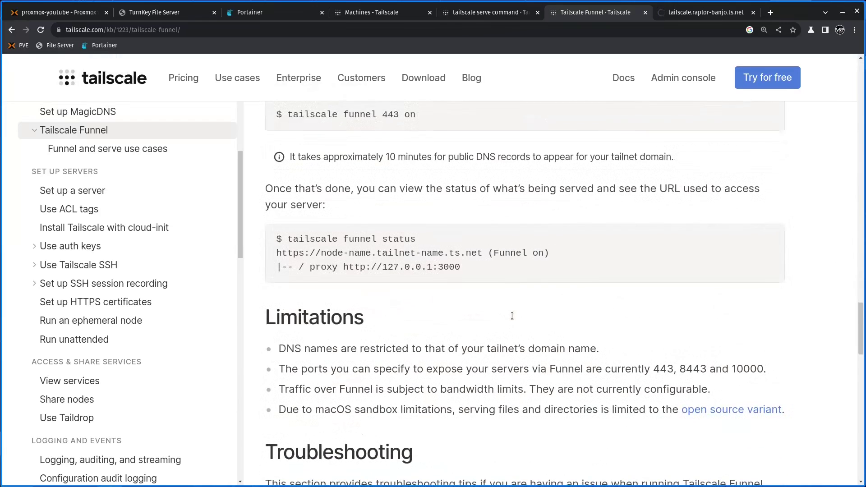
scroll(513, 317, down, 3)
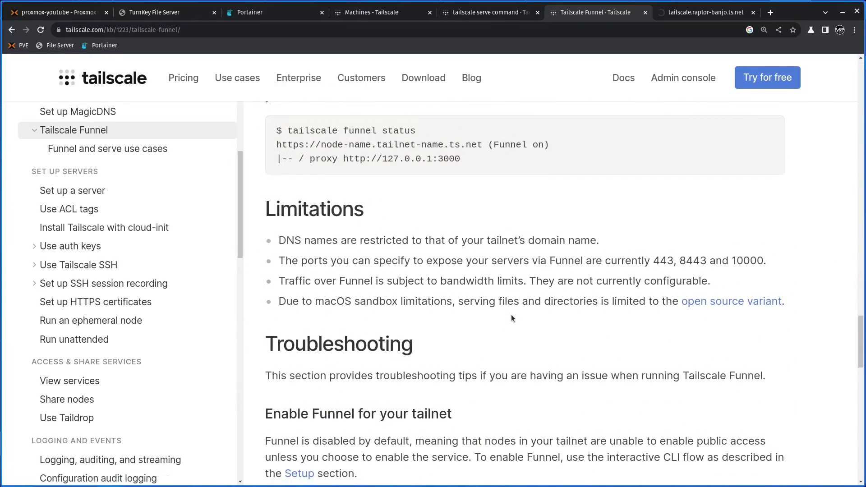
- Examine Funnel's bandwidth and port limitations and the protocol in the example status URL, and return to the linux-yt console in Proxmox
drag(288, 281, 531, 281)
click(464, 287)
drag(289, 270, 582, 261)
click(608, 262)
drag(650, 261, 767, 262)
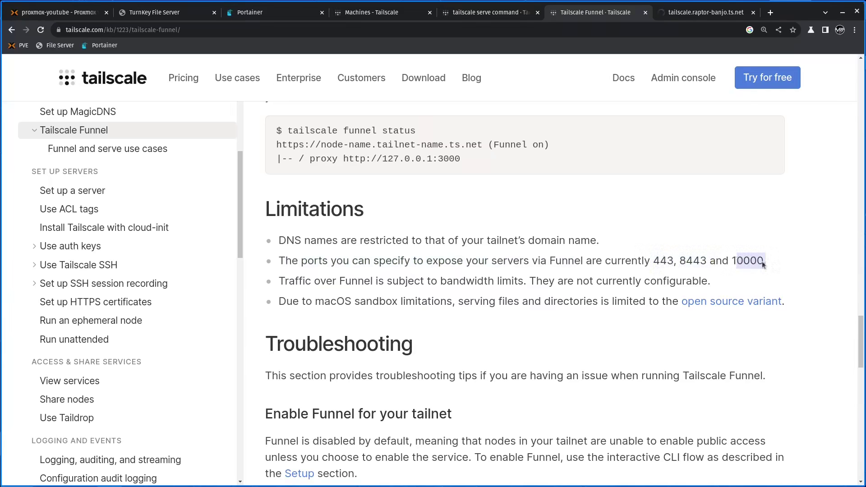
click(662, 271)
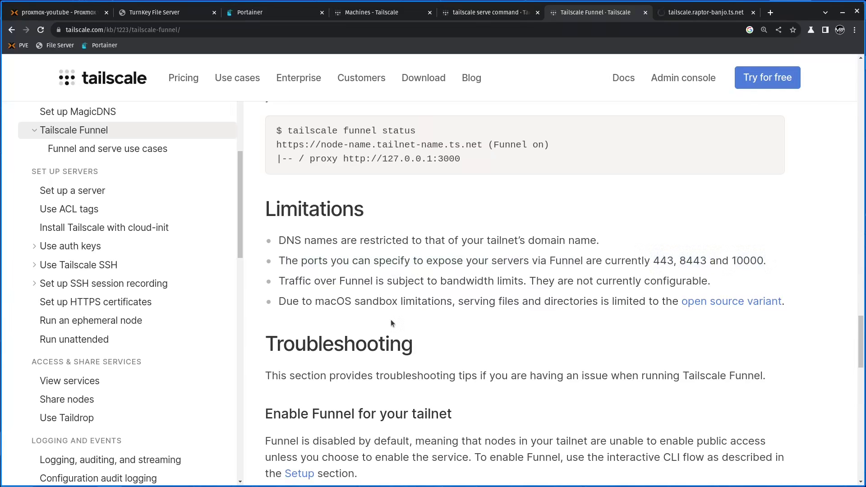
click(410, 342)
scroll(411, 343, up, 5)
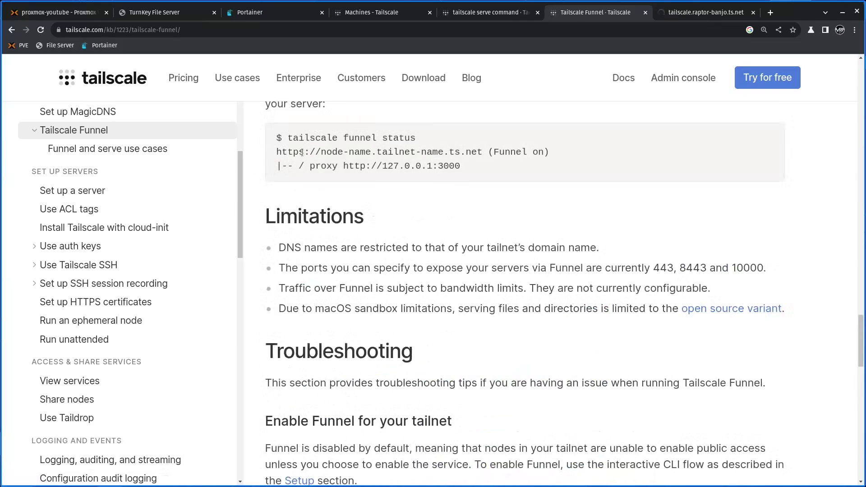
drag(295, 153, 323, 152)
click(375, 216)
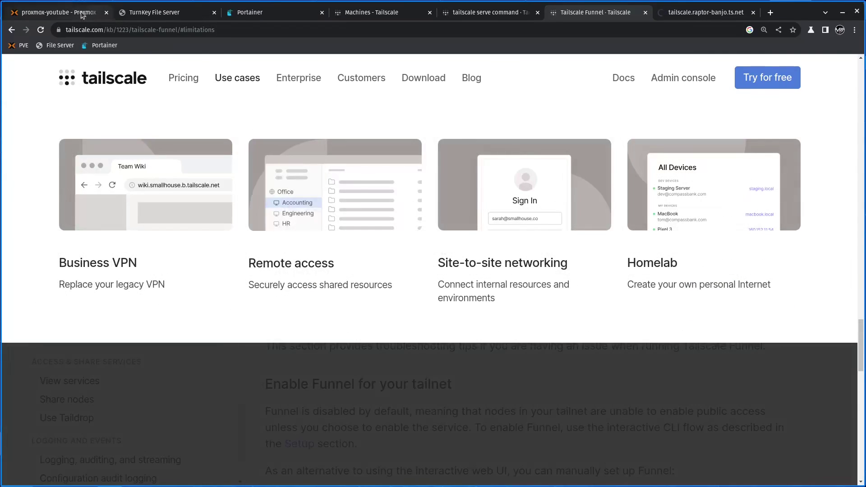
click(68, 12)
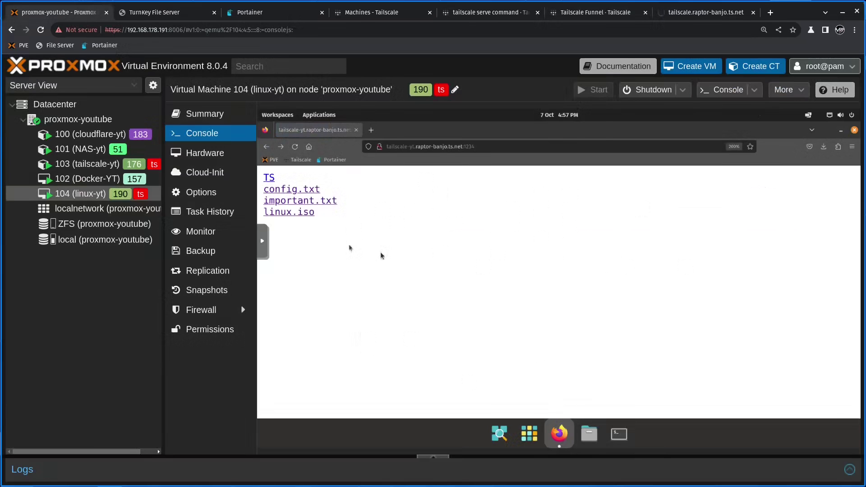
- Stop loading the port 1234 share page in the host browser and reset its page zoom
click(682, 18)
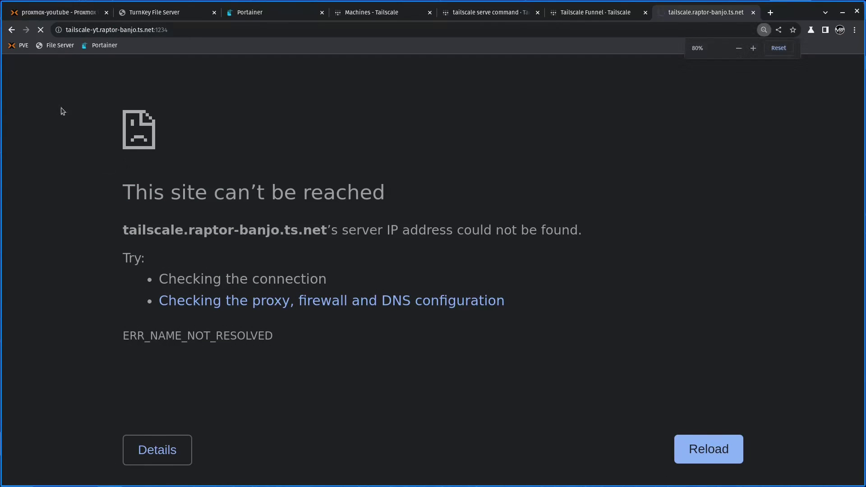
click(40, 30)
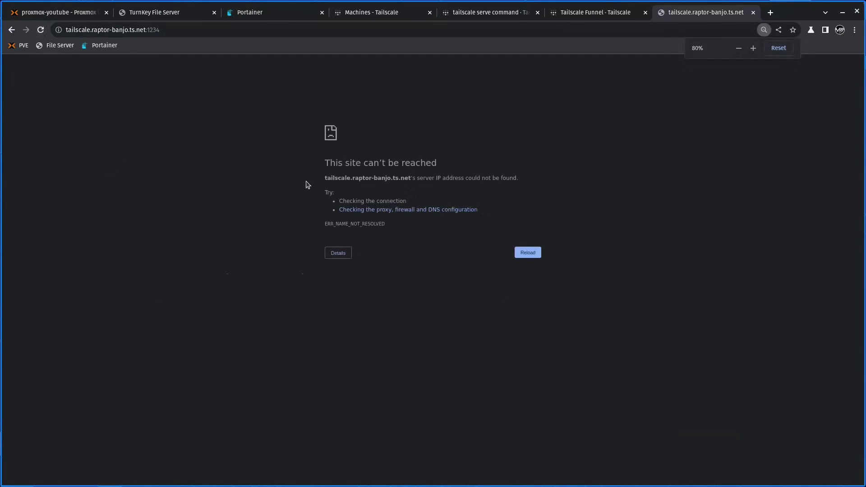
click(778, 48)
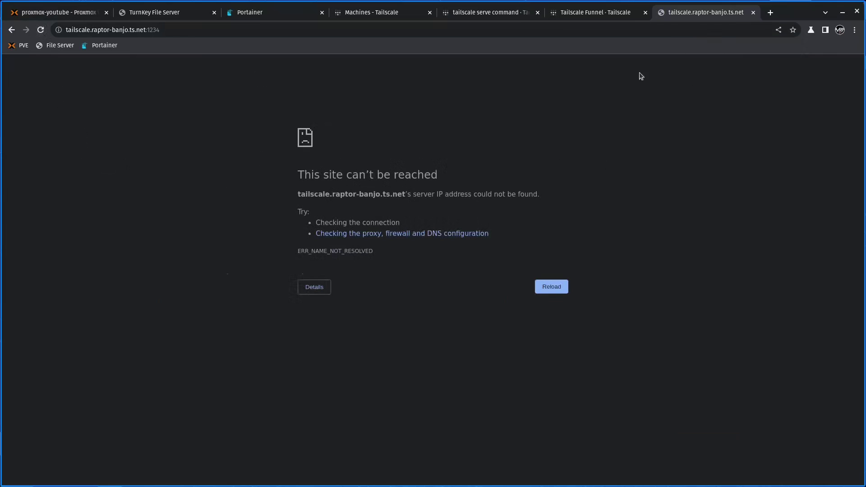
- Open the console of container 103 (tailscale-yt) in Proxmox and bring up a fresh prompt in share-folder
click(63, 13)
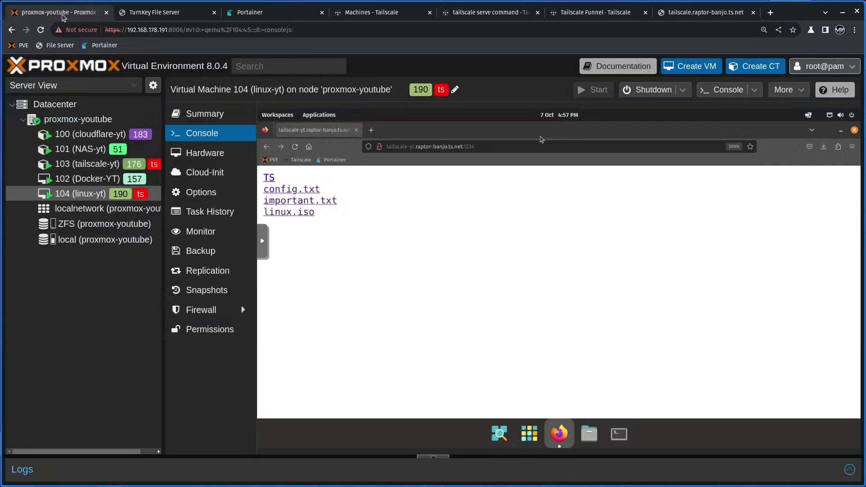
click(86, 164)
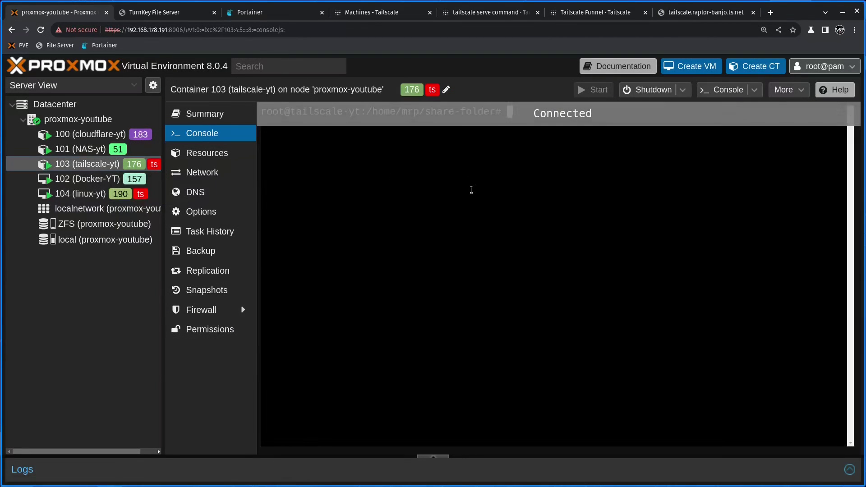
key(Return)
key(Return)
key(Return)
key(Return)
key(Return)
text(ls)
key(BackSpace)
key(BackSpace)
text(touch TS)
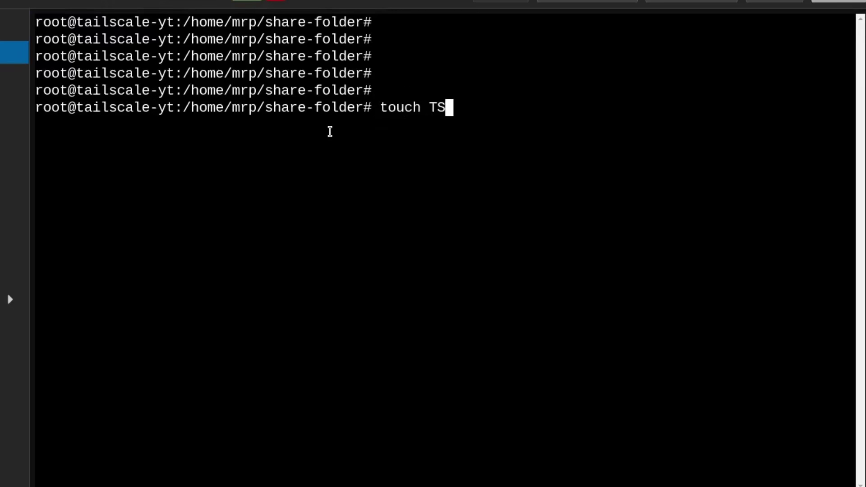
key(BackSpace)
key(BackSpace)
key(BackSpace)
key(BackSpace)
key(BackSpace)
key(BackSpace)
key(BackSpace)
key(BackSpace)
- Run sudo tailscale serve status on tailscale-yt and examine the access scope of the served URLs
text(ls)
key(Up)
key(Up)
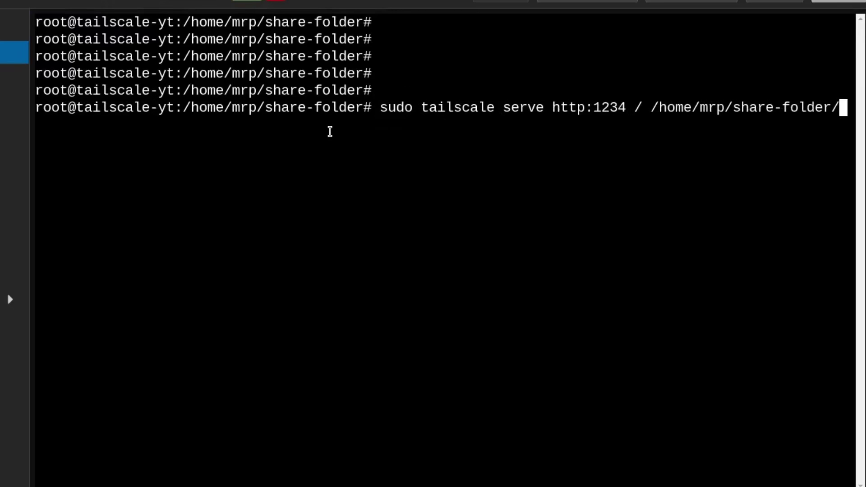
key(Down)
key(Return)
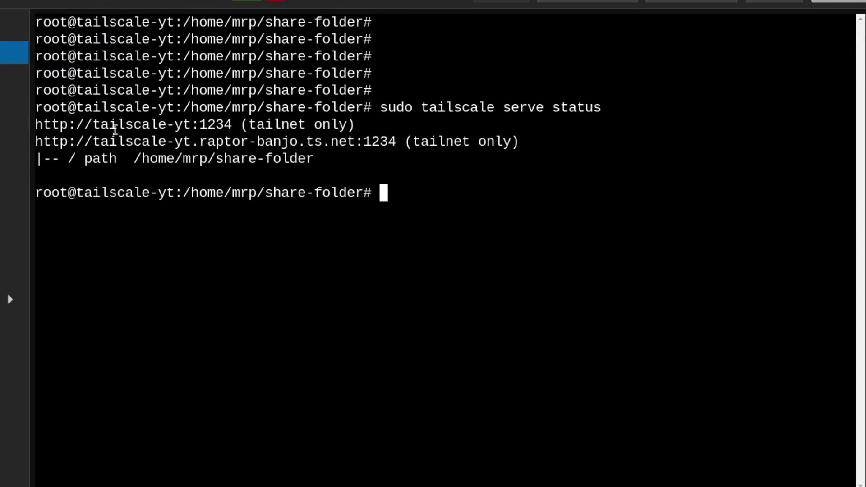
drag(256, 124, 380, 127)
click(422, 144)
- Clear the Serve configuration with sudo tailscale serve reset and reload the port 1234 page in linux-yt's Firefox
key(Up)
key(BackSpace)
key(BackSpace)
key(BackSpace)
key(BackSpace)
key(BackSpace)
key(BackSpace)
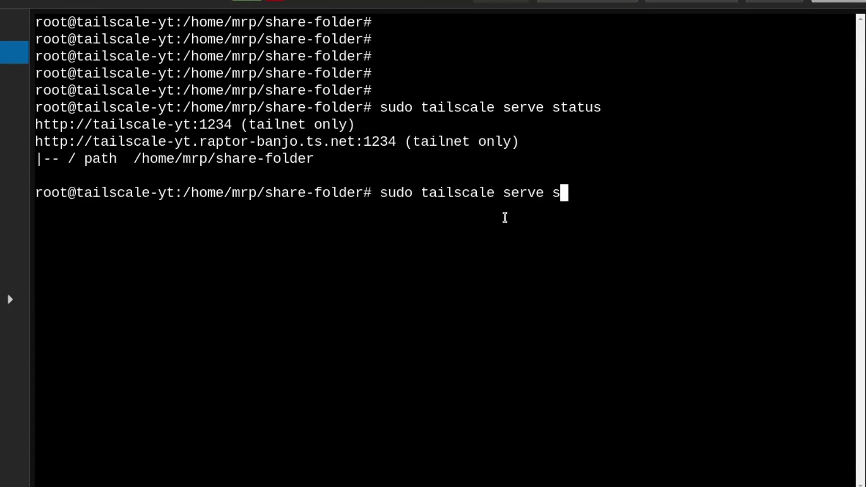
text(reset)
key(Return)
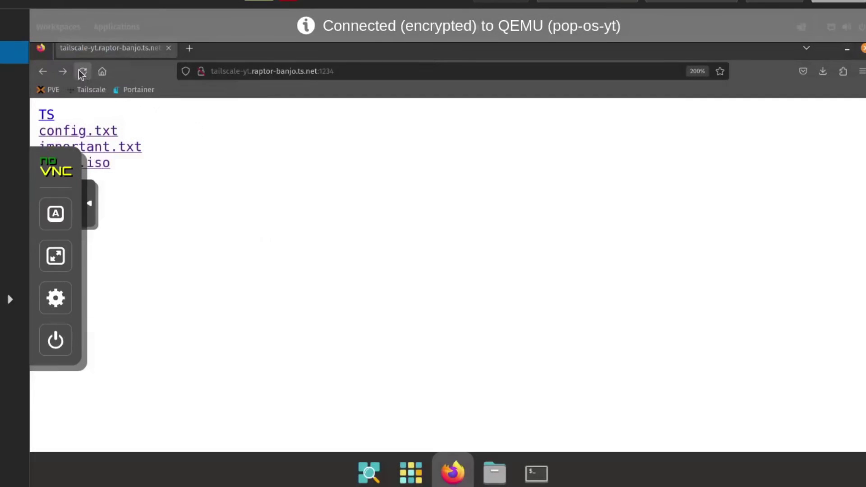
key(F5)
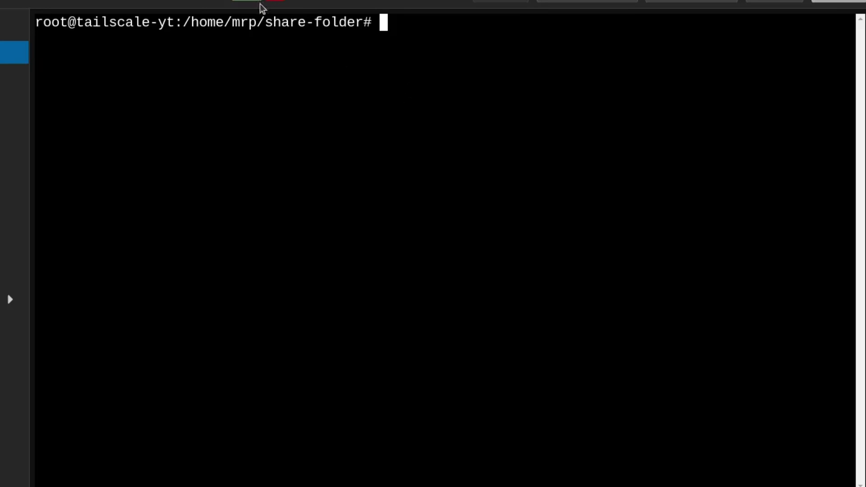
- Serve the share folder over HTTPS at /files by running tailscale serve https:443 /files /home/mrp/share-folder/ on tailscale-yt
drag(257, 21, 353, 82)
click(357, 105)
text(tailscale server)
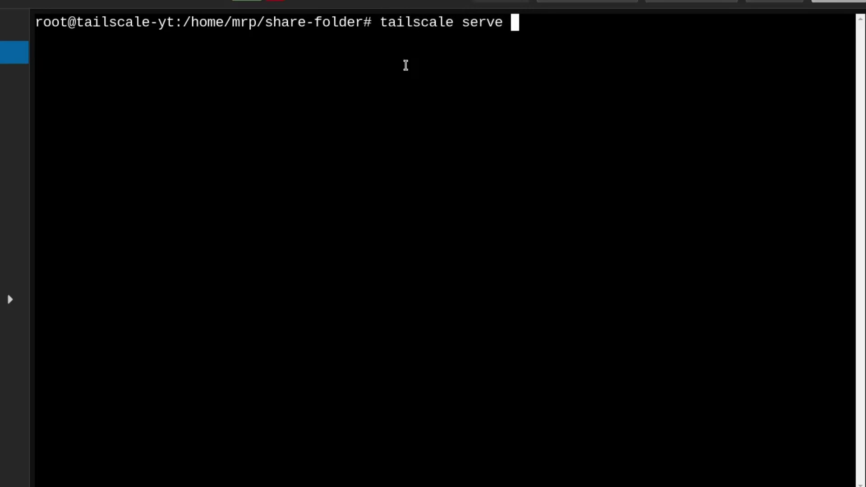
key(BackSpace)
text(r)
key(BackSpace)
key(BackSpace)
text(https:)
key(BackSpace)
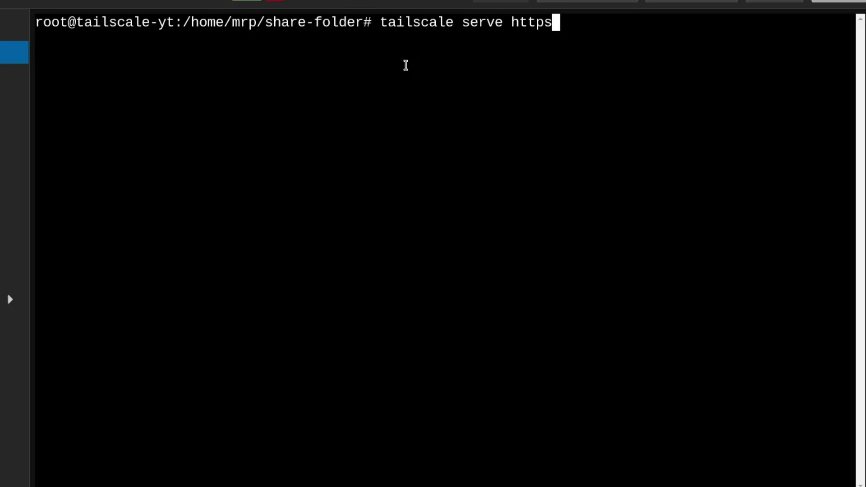
text(:443 )
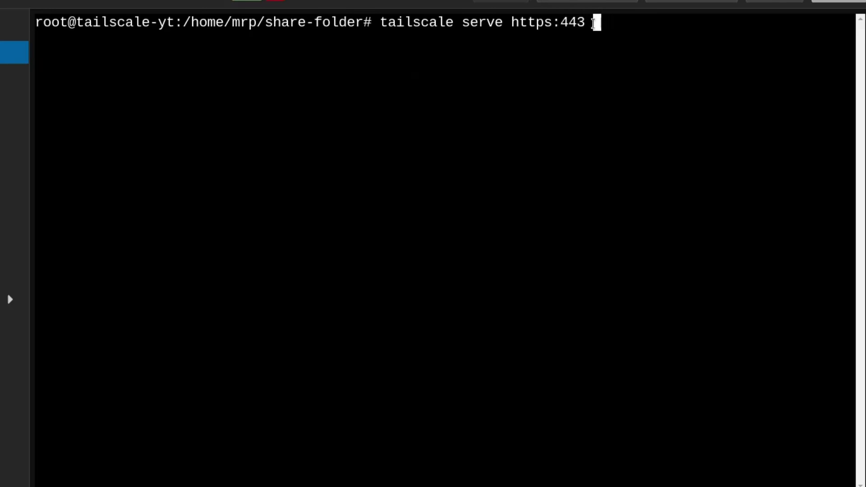
text(/files)
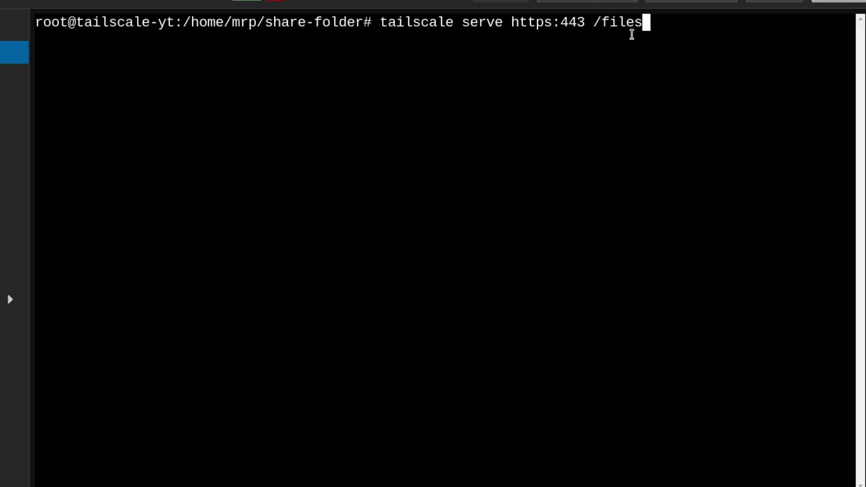
text( /)
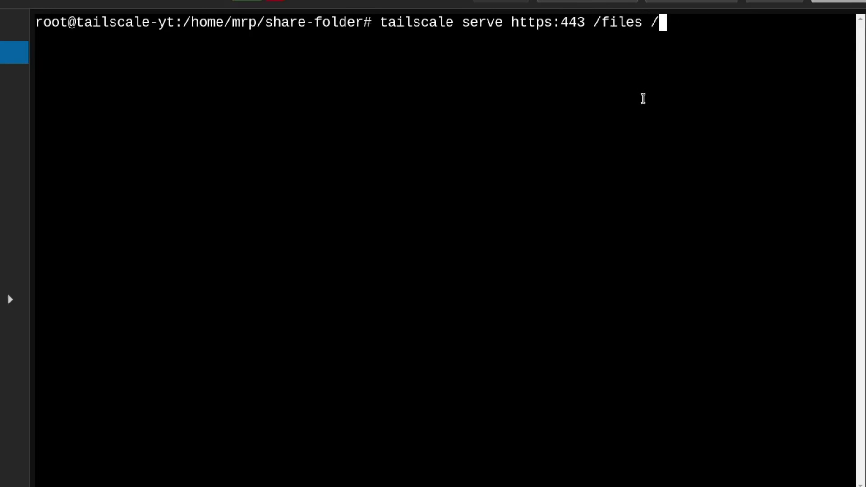
text(home/mrp/share-folder/)
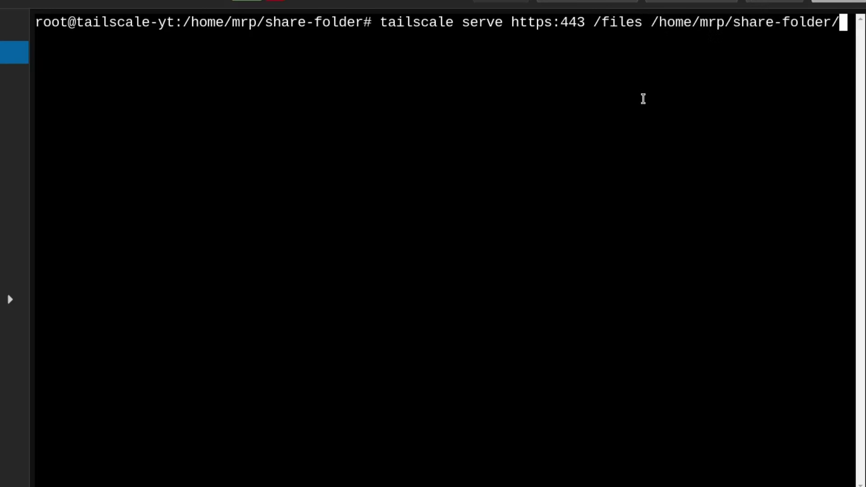
key(Return)
- Run tailscale serve status and examine the protocol and access scope of the new share
text(tails)
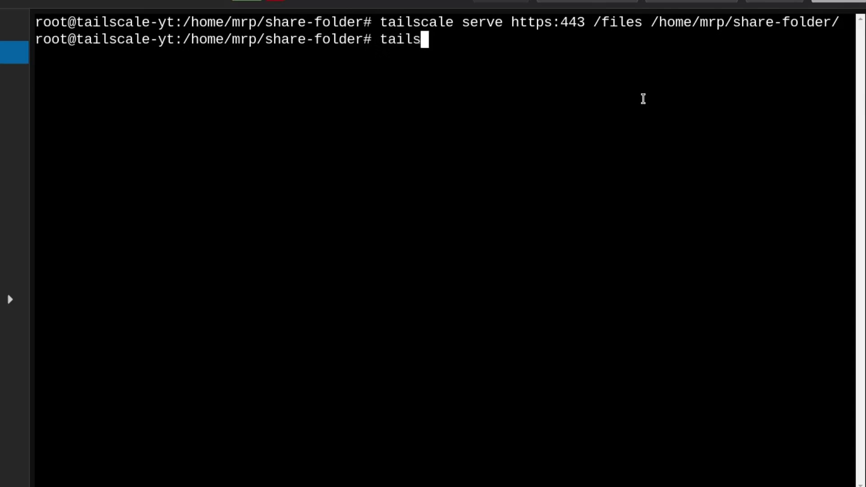
text(cale serve status)
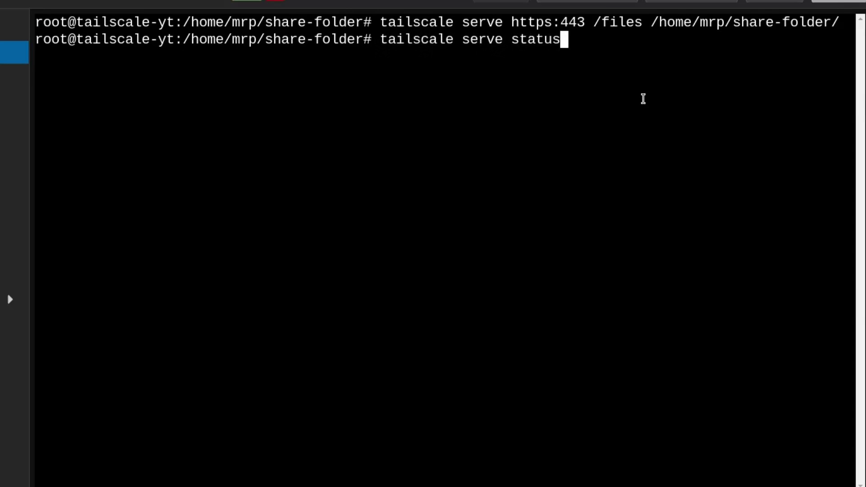
key(Return)
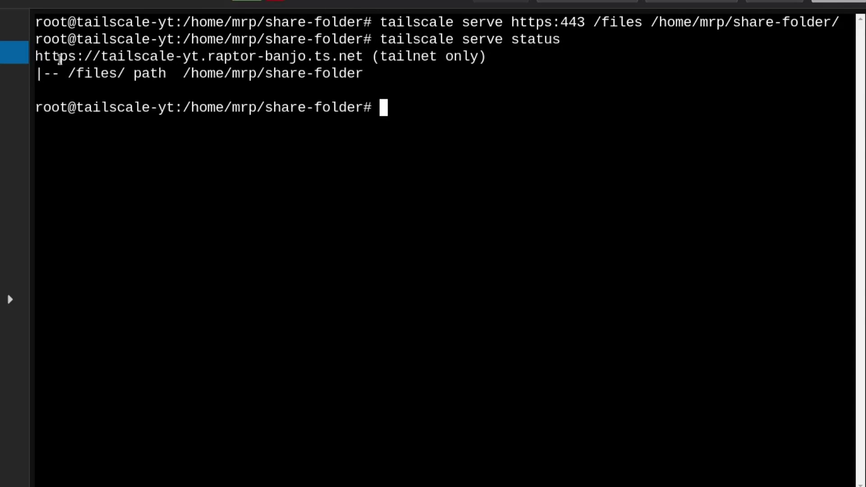
drag(50, 63, 125, 63)
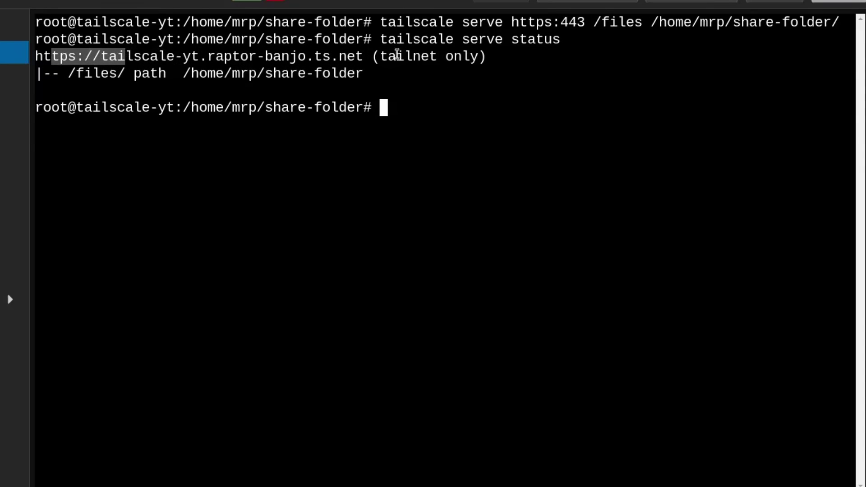
drag(389, 56, 478, 55)
click(430, 139)
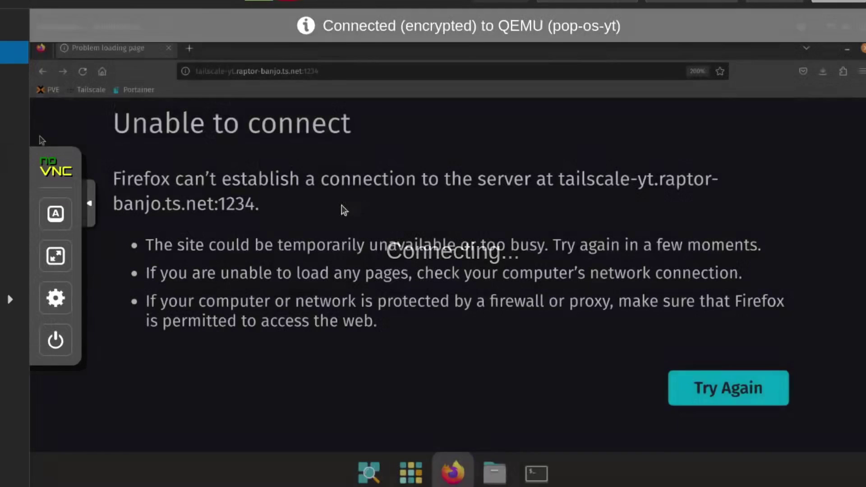
click(351, 72)
key(BackSpace)
key(BackSpace)
key(BackSpace)
key(BackSpace)
key(BackSpace)
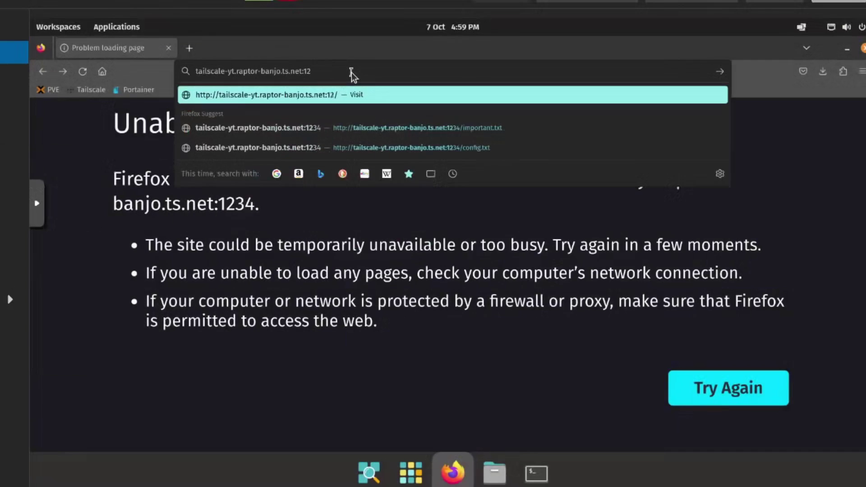
key(F5)
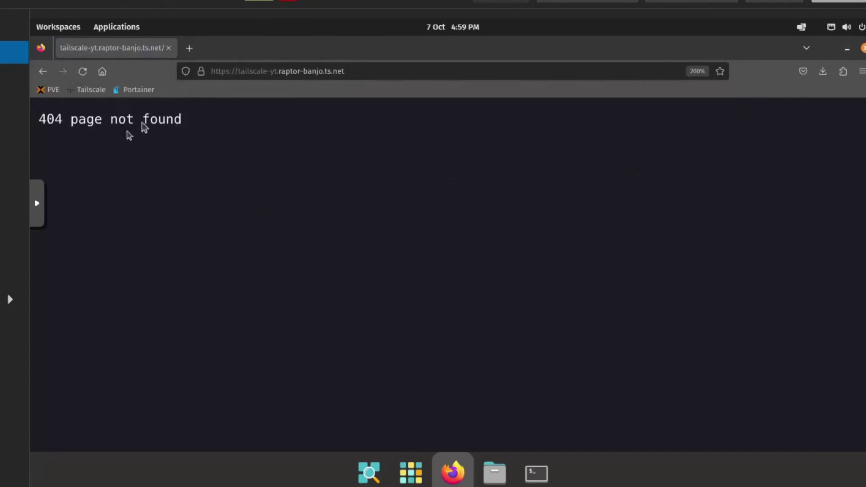
click(237, 78)
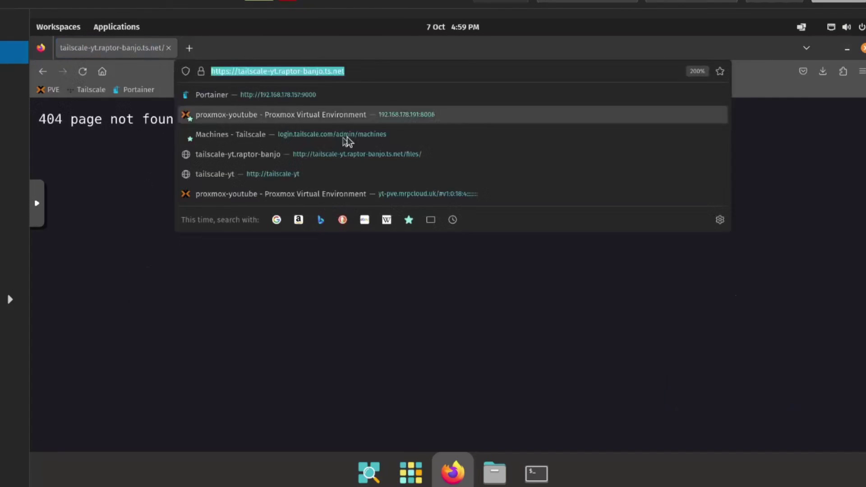
click(84, 73)
click(361, 72)
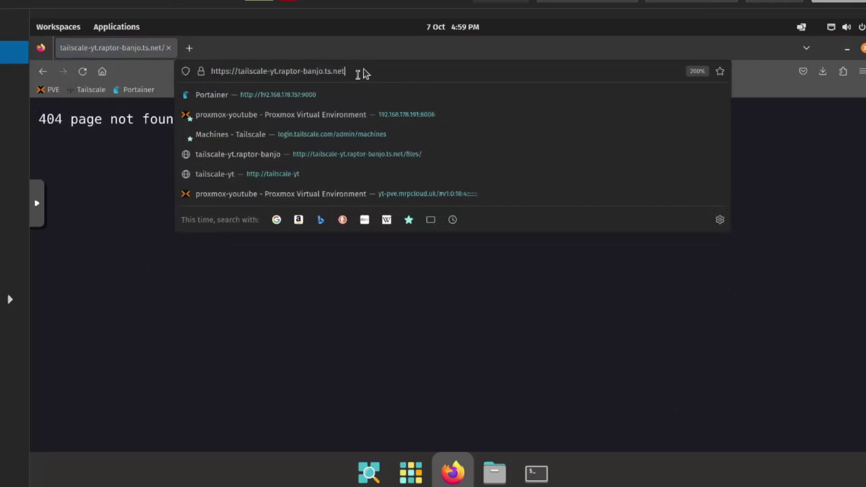
text(:443)
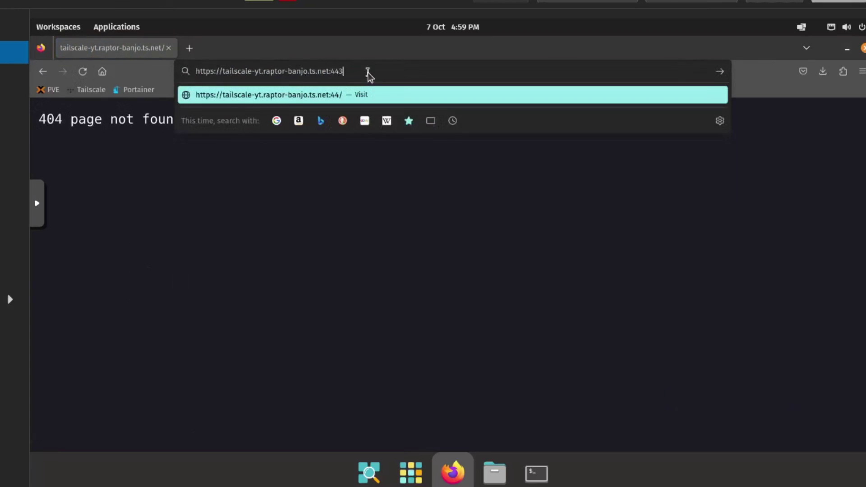
key(Return)
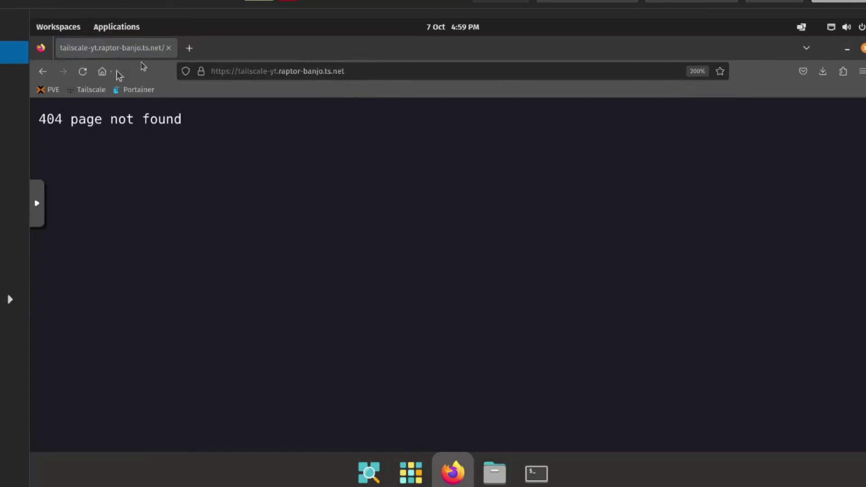
click(189, 48)
click(169, 48)
click(204, 72)
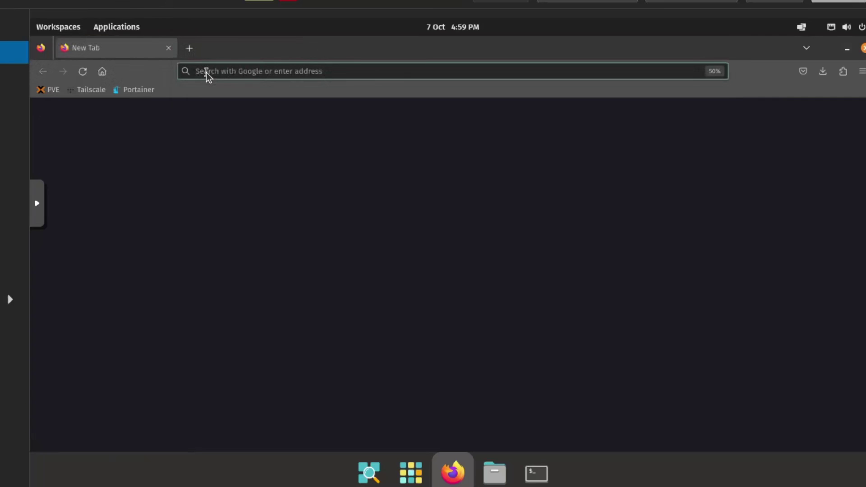
text(https://)
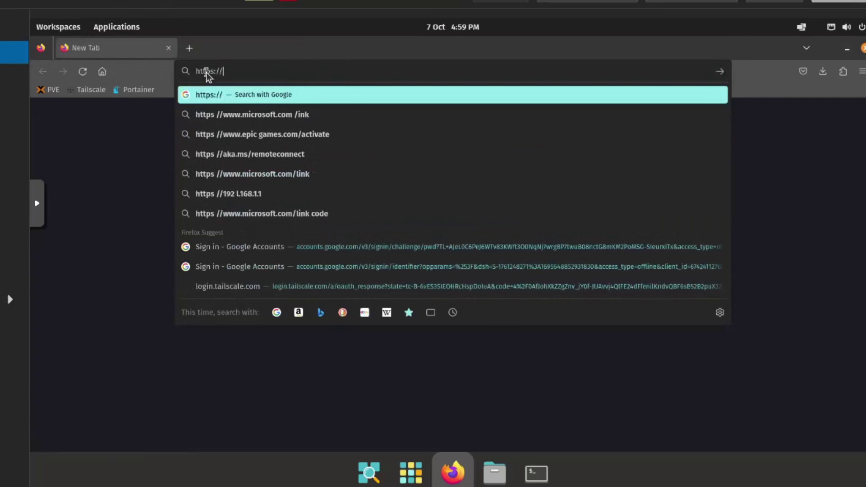
text(tailscale-yt.raptor-banjo.ts.net/)
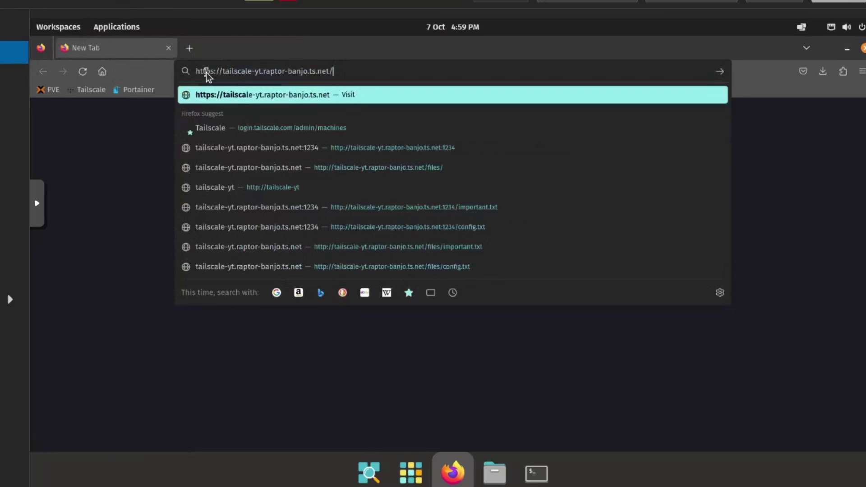
key(Return)
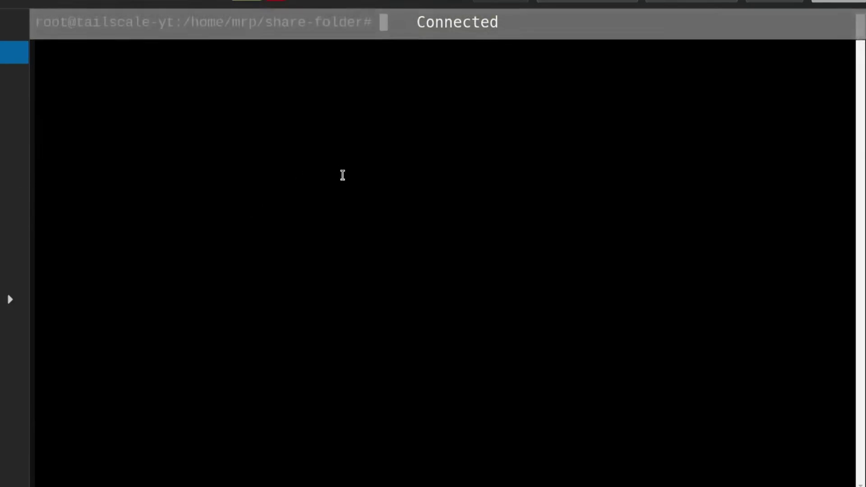
- List the contents of share-folder in tailscale-yt's console
key(Return)
text(ls)
key(Return)
- Reset the Tailscale serve configuration in tailscale-yt's console
text(tail)
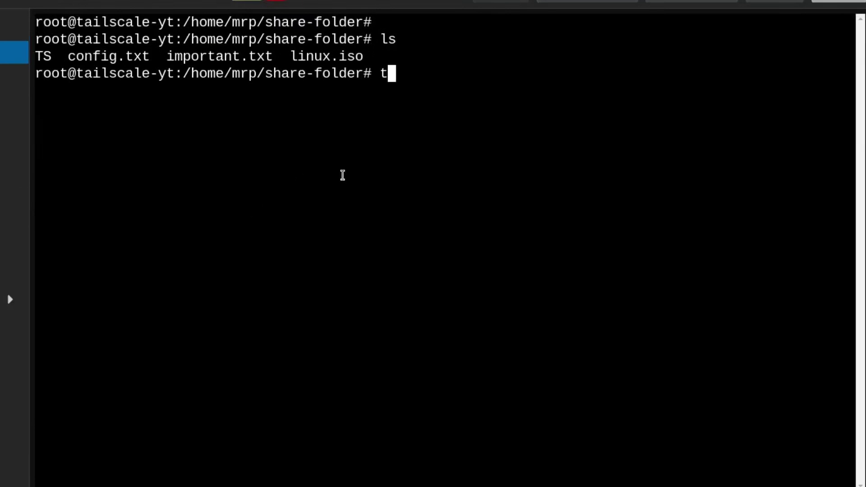
text(sc)
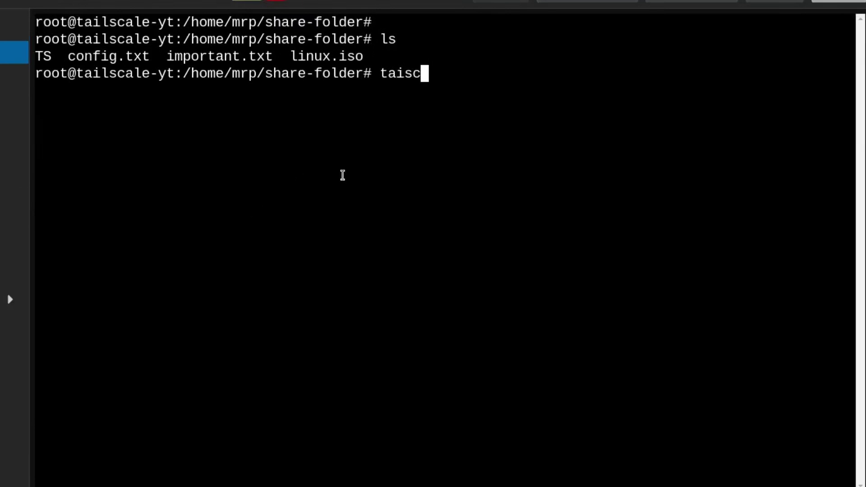
key(BackSpace)
key(BackSpace)
key(BackSpace)
key(BackSpace)
text(aiul)
key(BackSpace)
key(BackSpace)
key(BackSpace)
text(ilscale serve s)
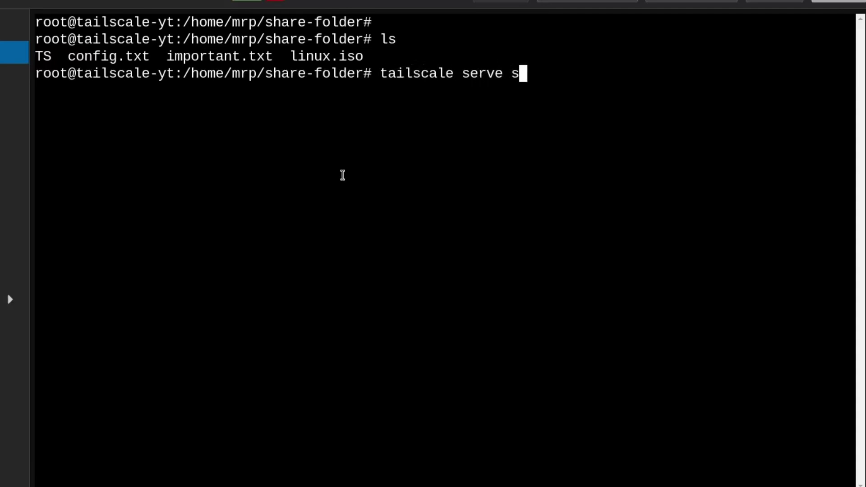
key(BackSpace)
text(reset)
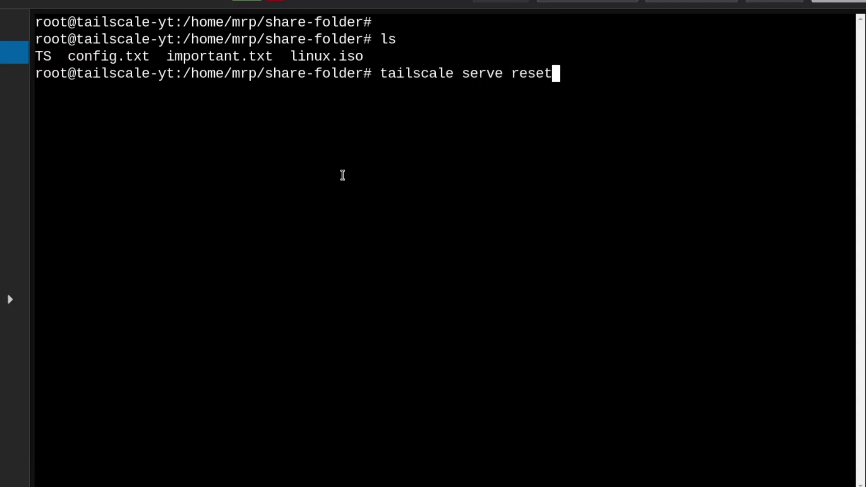
key(Return)
- Serve /home/mrp/share-folder/ over https:443 at the /files path with tailscale serve
key(Up)
key(BackSpace)
key(BackSpace)
key(BackSpace)
key(BackSpace)
key(BackSpace)
text(status)
key(Up)
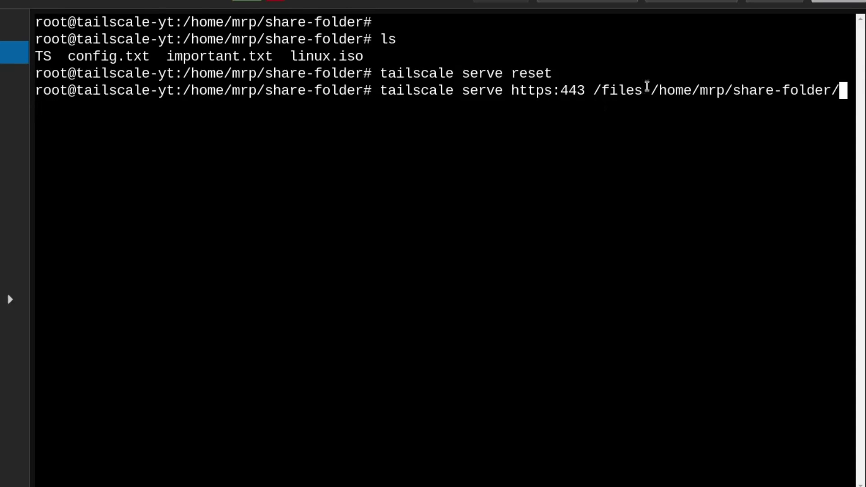
key(Return)
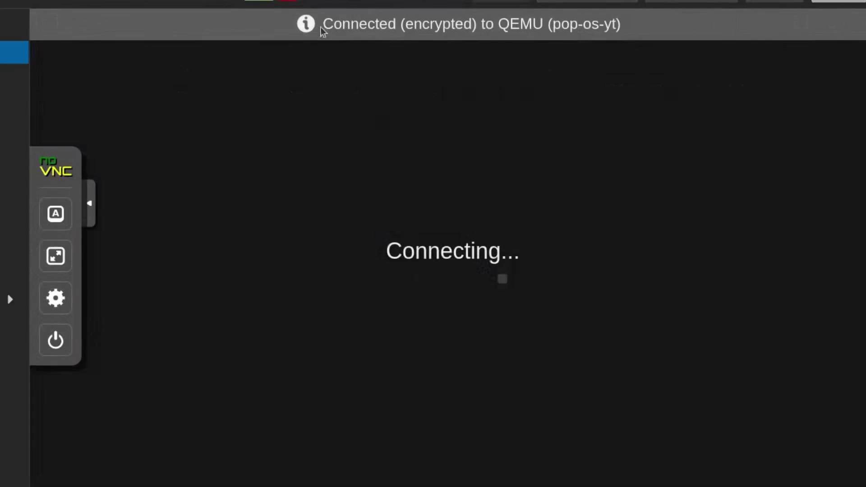
click(381, 70)
click(382, 70)
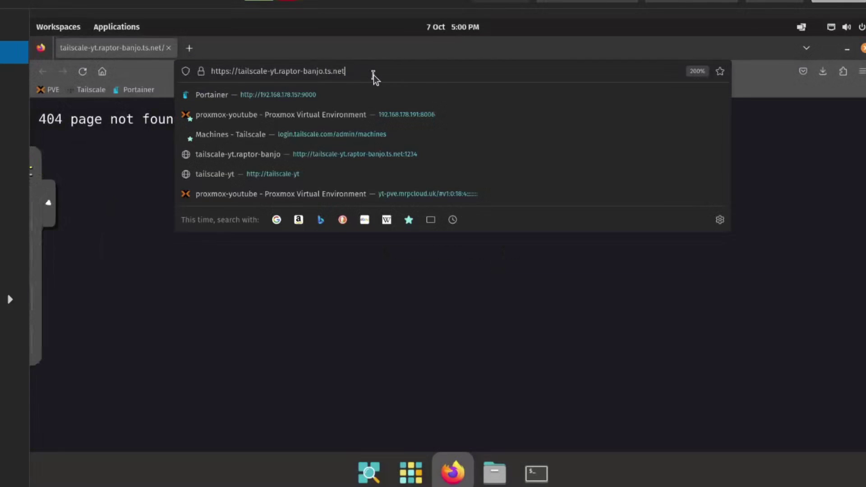
text(/files)
key(Return)
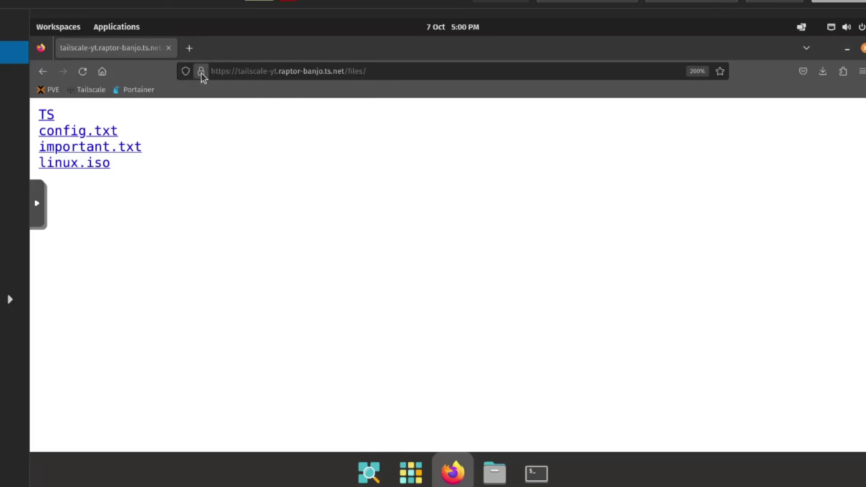
mouse_move(202, 77)
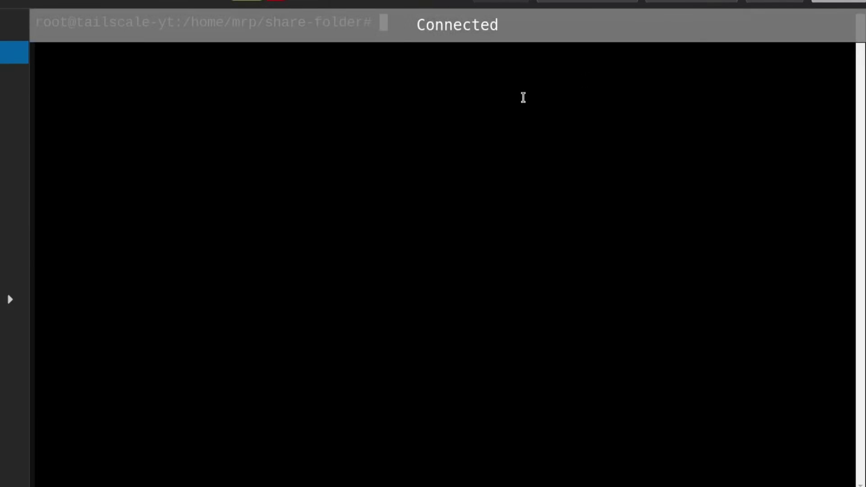
- Display the Tailscale serve status in tailscale-yt's console and examine the served address, path and folder
key(Up)
key(Up)
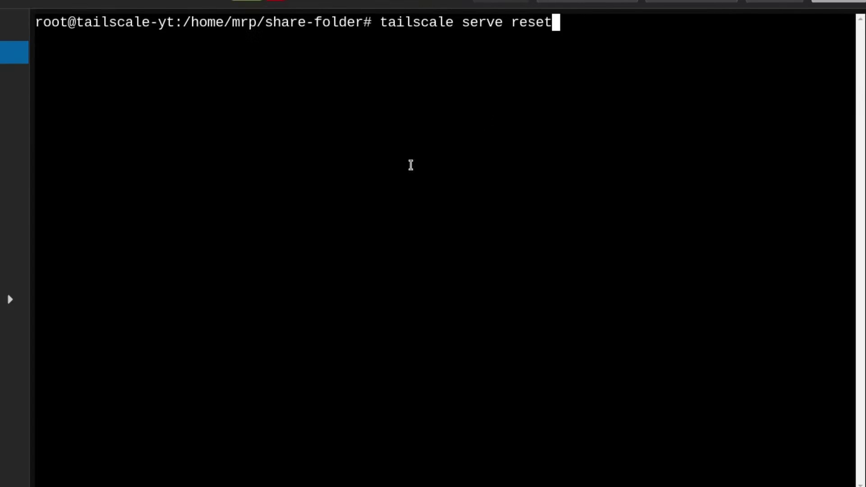
key(Up)
key(Up)
key(Return)
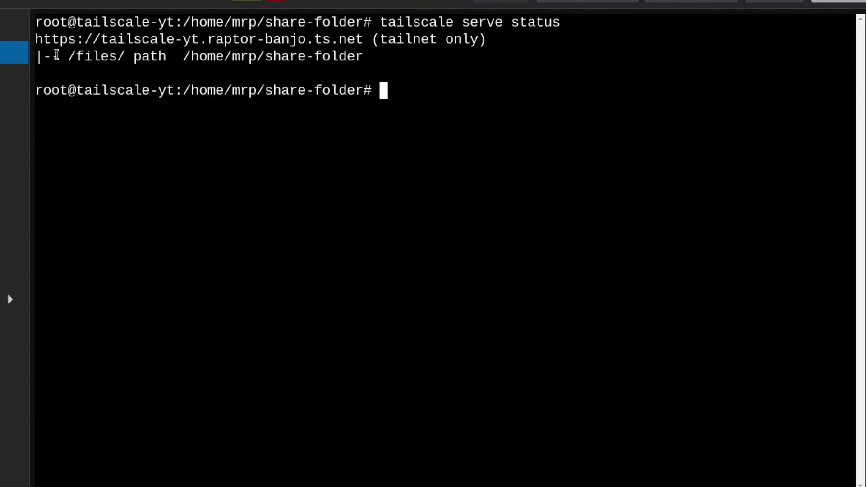
drag(44, 39, 363, 39)
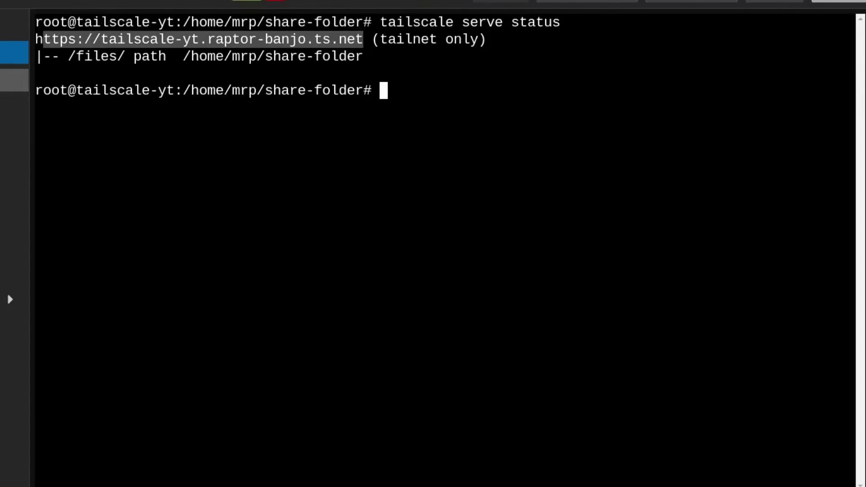
drag(68, 56, 371, 56)
double_click(157, 55)
click(540, 219)
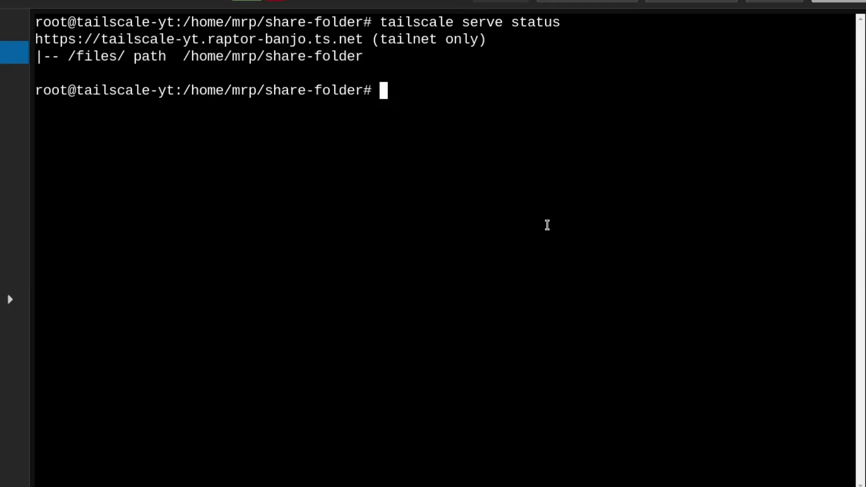
- Turn on Tailscale Funnel for port 443 on tailscale-yt
text(tailscale )
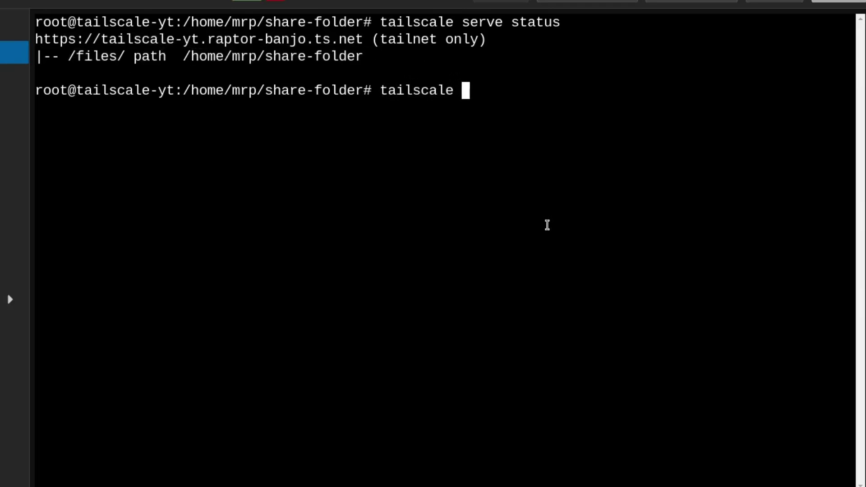
text(funnel )
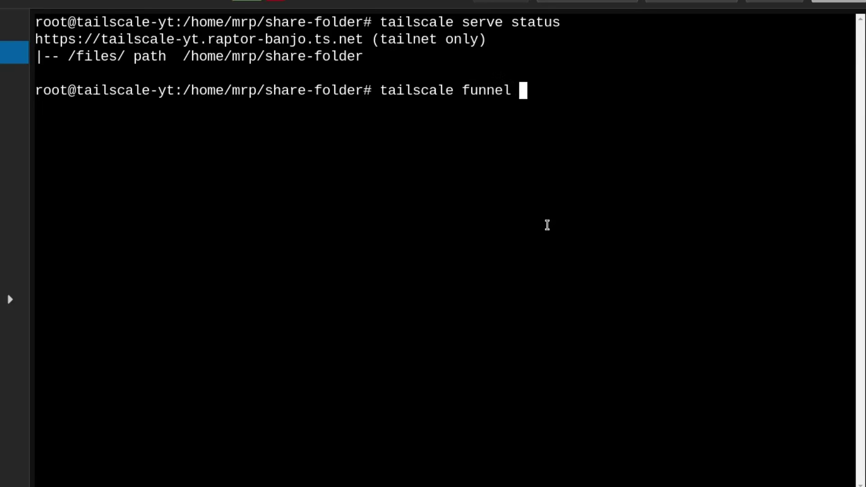
text(443 on)
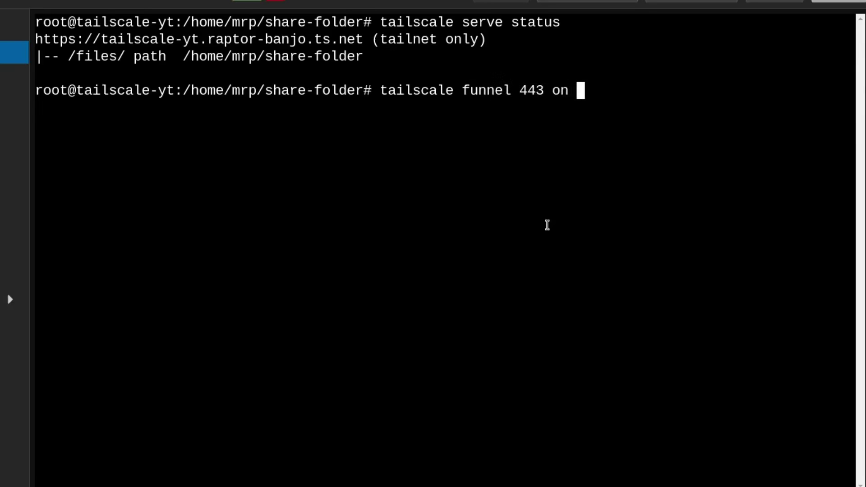
key(Return)
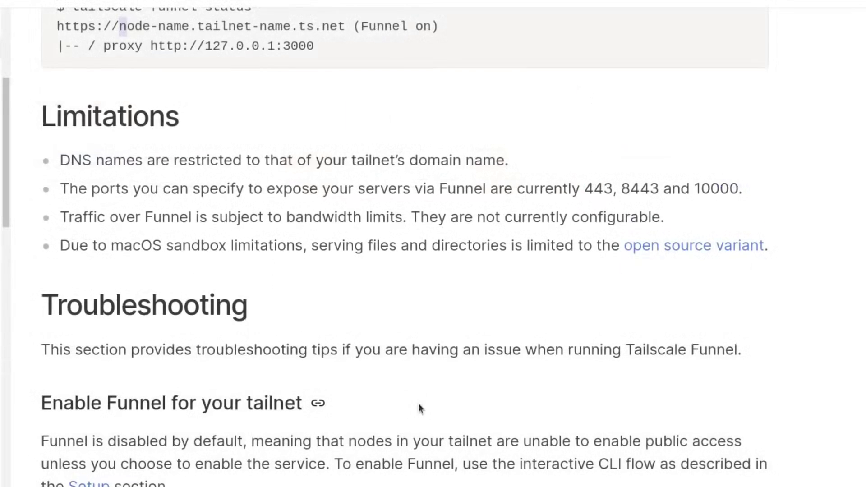
- Review the limitations and setup consent requirements in the Tailscale Funnel documentation
scroll(418, 403, up, 8)
scroll(418, 403, down, 10)
scroll(418, 403, up, 8)
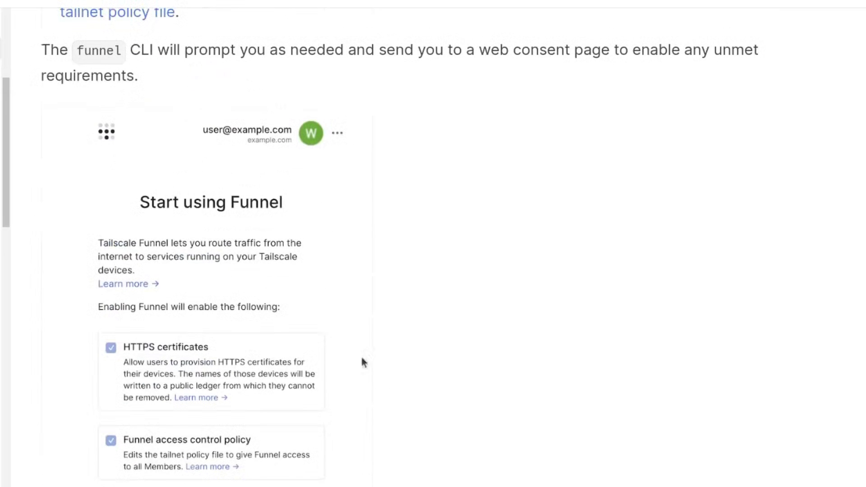
scroll(163, 390, down, 1)
scroll(163, 390, down, 1)
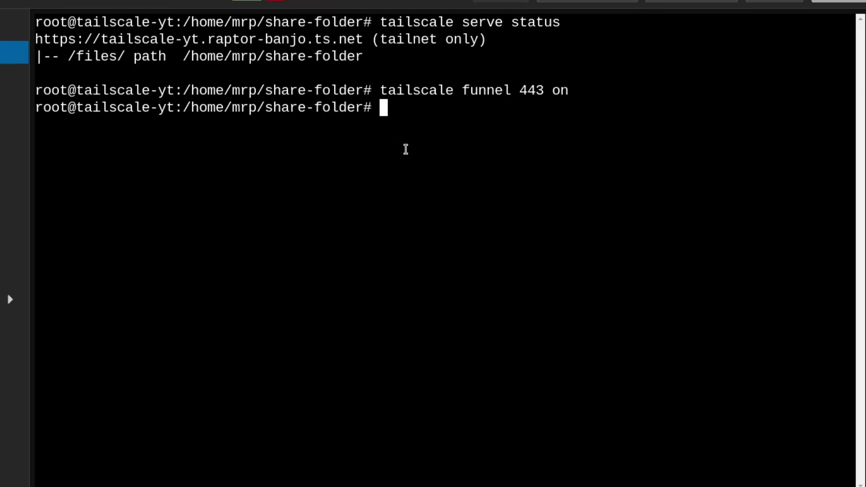
- Display the Tailscale serve status again and compare its Funnel state, address and folder with the earlier output
key(Up)
key(Up)
key(Up)
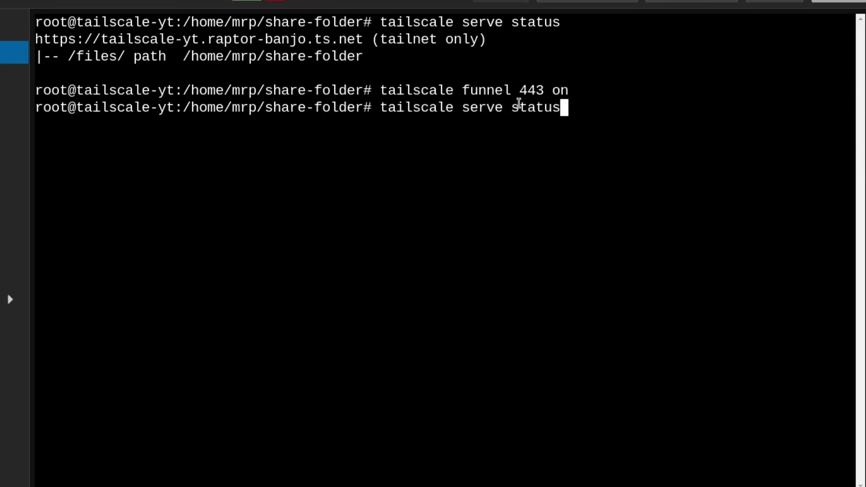
key(Return)
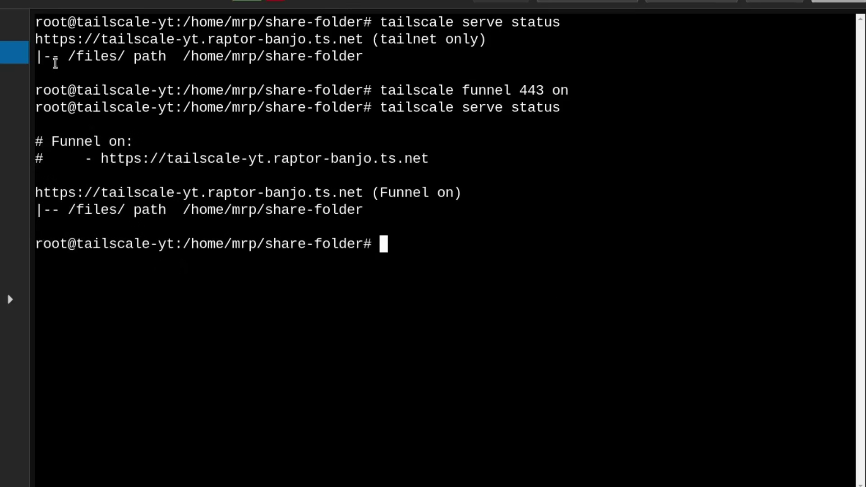
drag(43, 39, 542, 45)
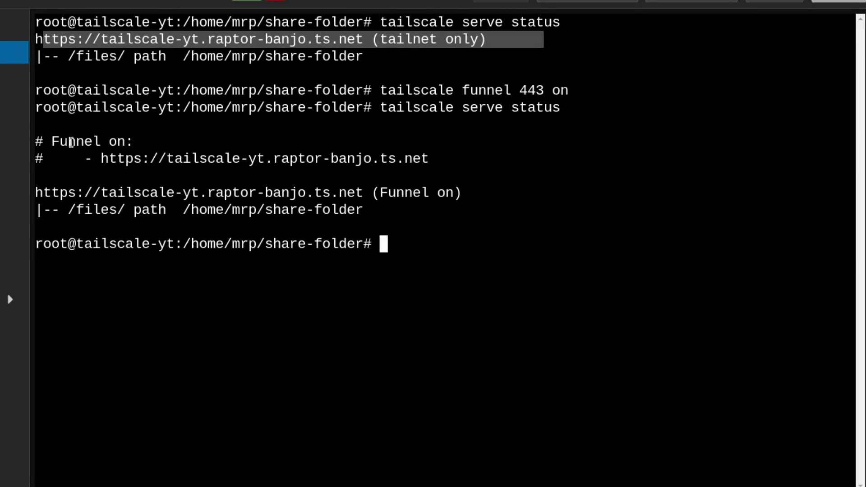
drag(51, 138, 132, 137)
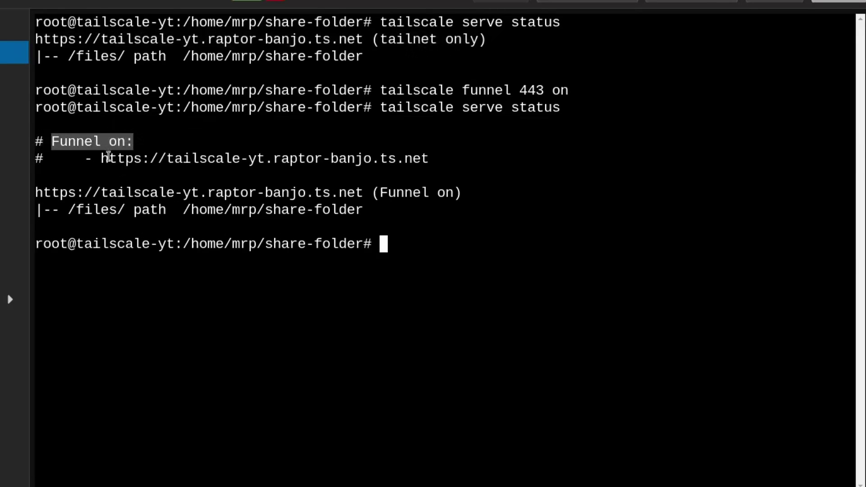
drag(85, 159, 435, 155)
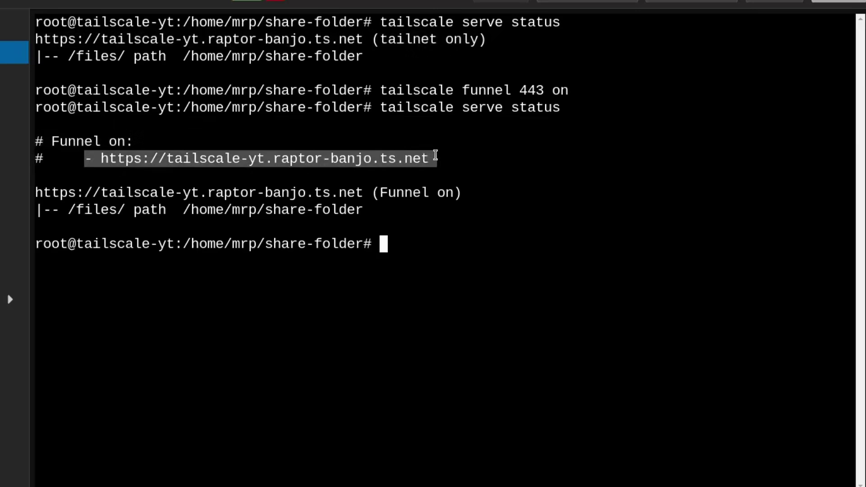
drag(43, 193, 423, 214)
click(85, 188)
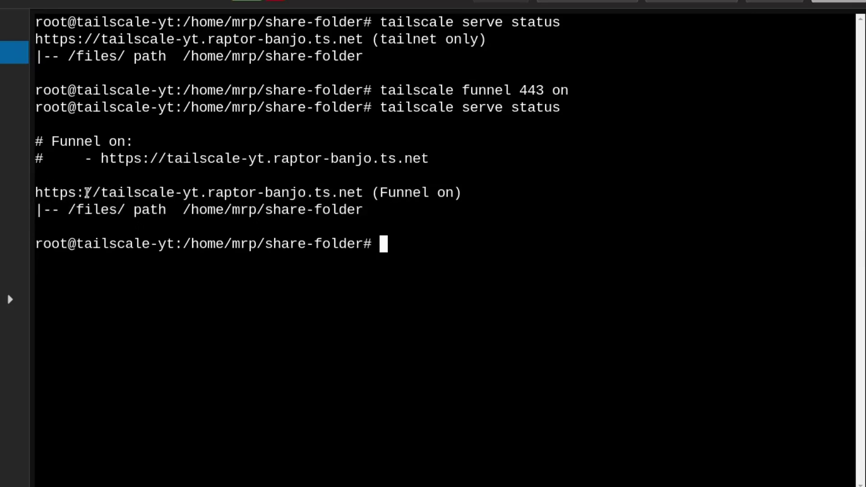
drag(85, 191, 354, 191)
drag(68, 210, 118, 209)
drag(217, 210, 338, 222)
click(384, 251)
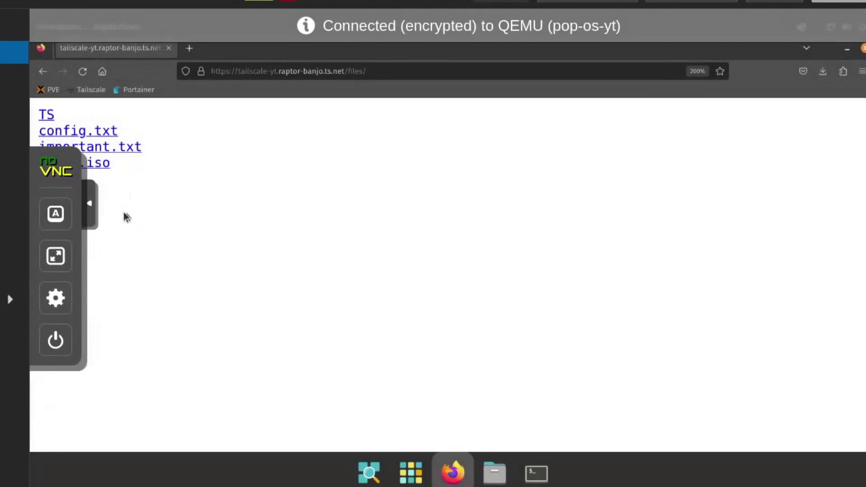
click(83, 71)
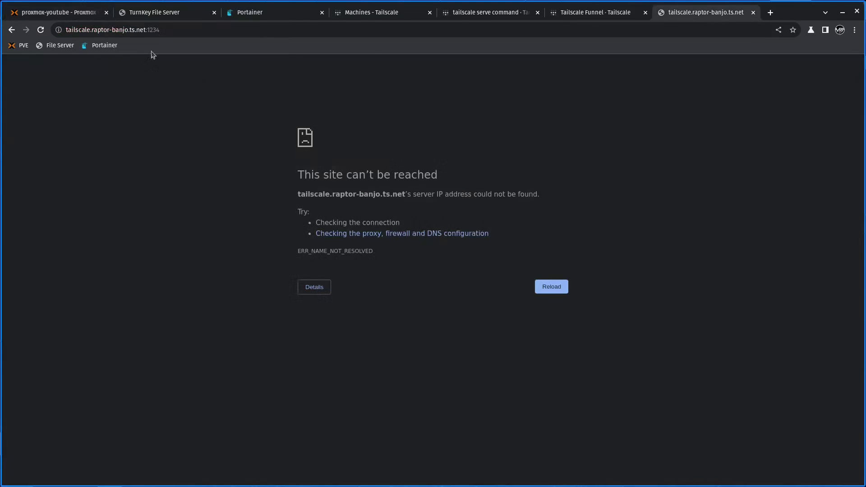
click(187, 35)
key(End)
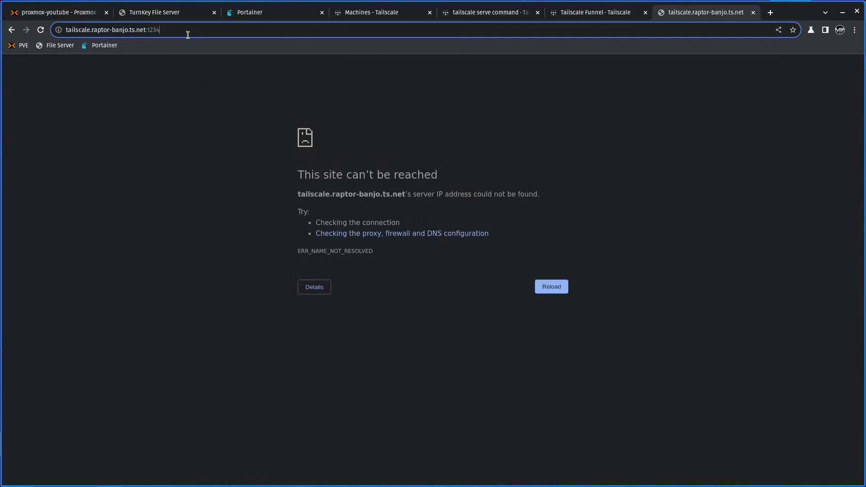
key(BackSpace)
key(BackSpace)
key(BackSpace)
key(BackSpace)
key(BackSpace)
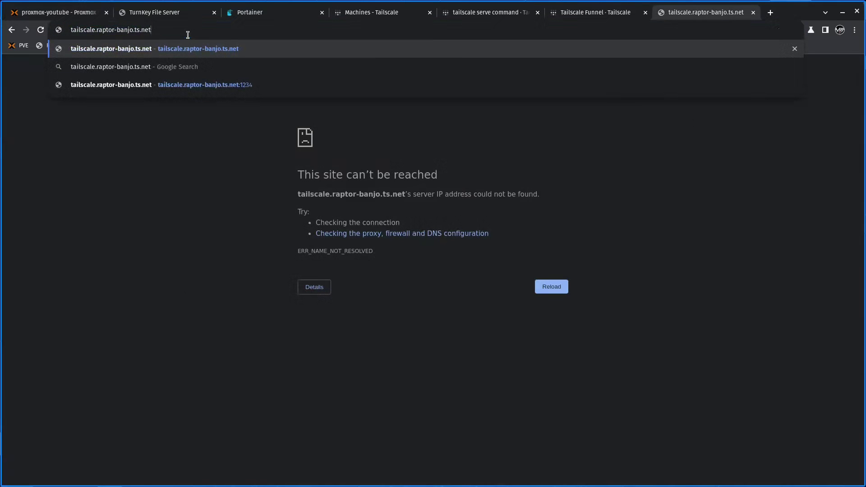
key(ctrl+a)
text(https://tais)
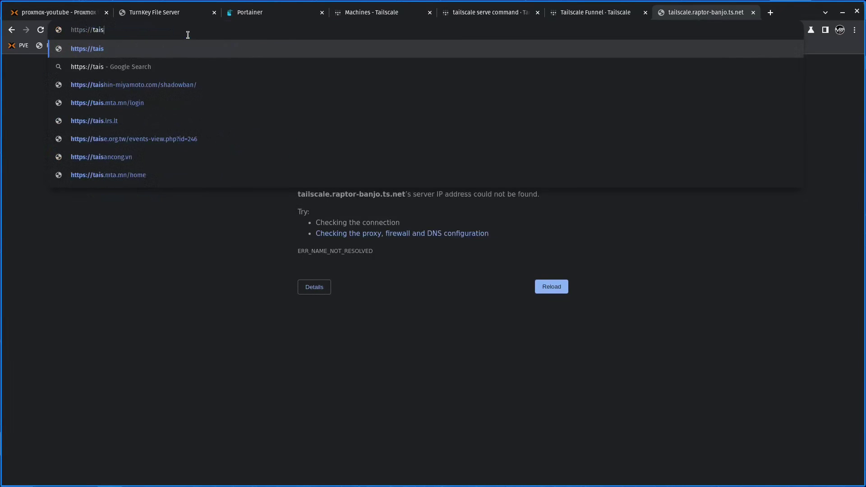
key(BackSpace)
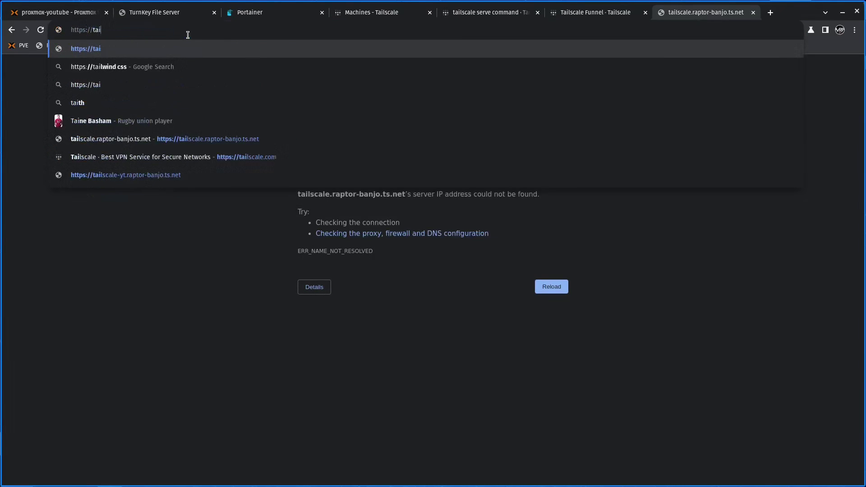
text(lsca)
key(End)
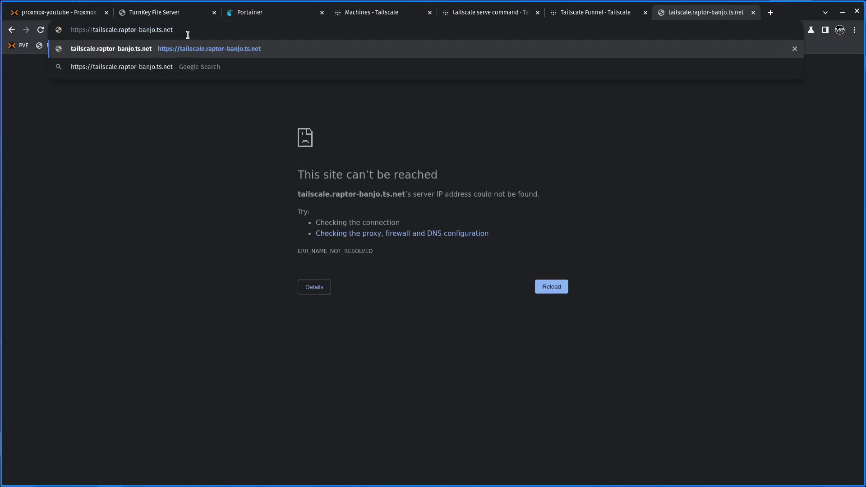
text(-yt)
text(/files)
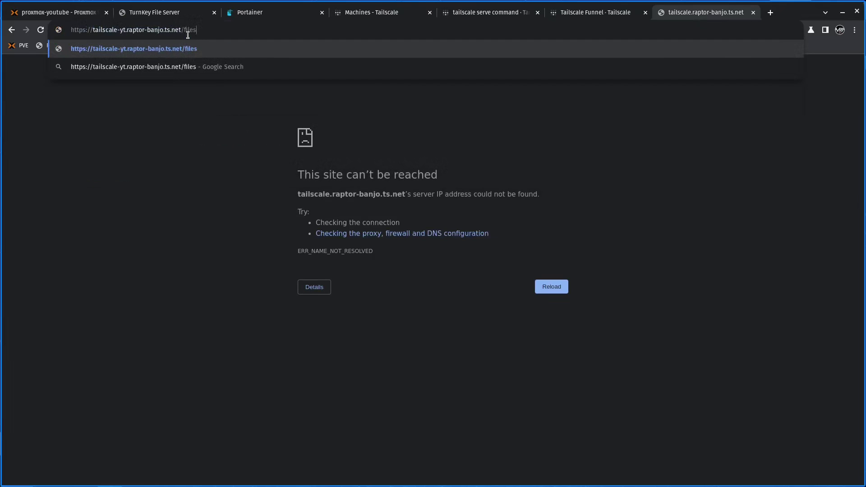
key(Return)
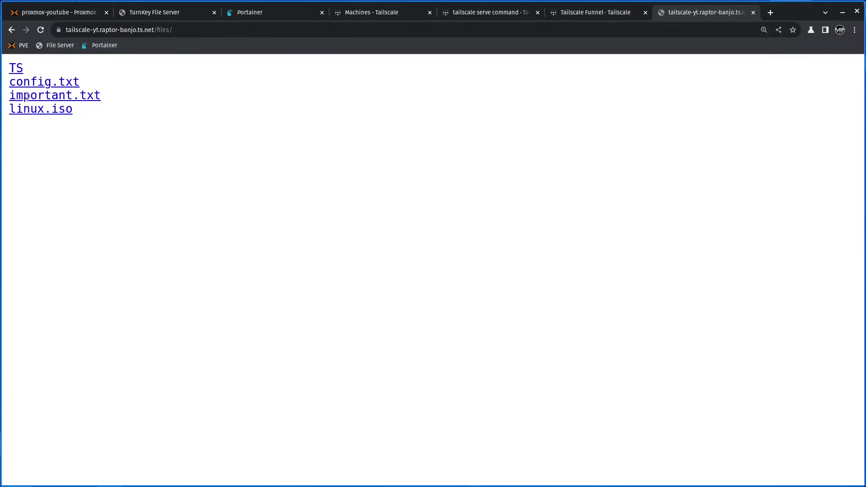
scroll(100, 141, up, 4)
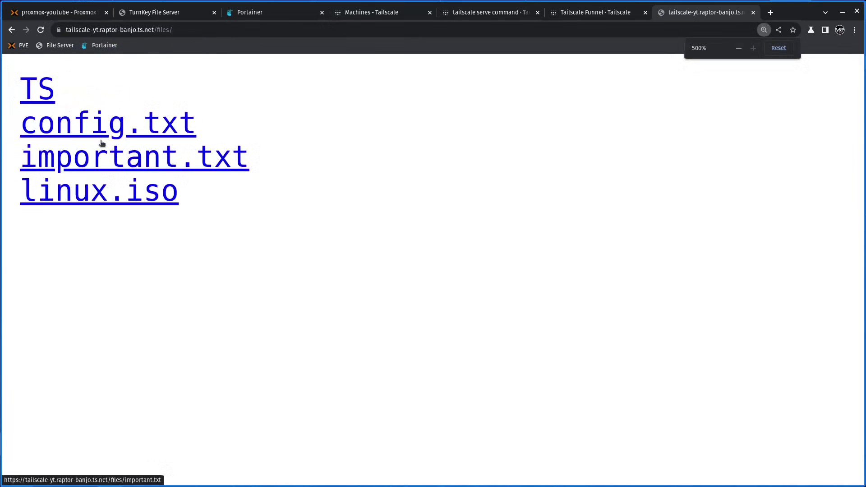
- Copy the link address of config.txt from the share's file listing in the host computer's browser
scroll(103, 144, down, 1)
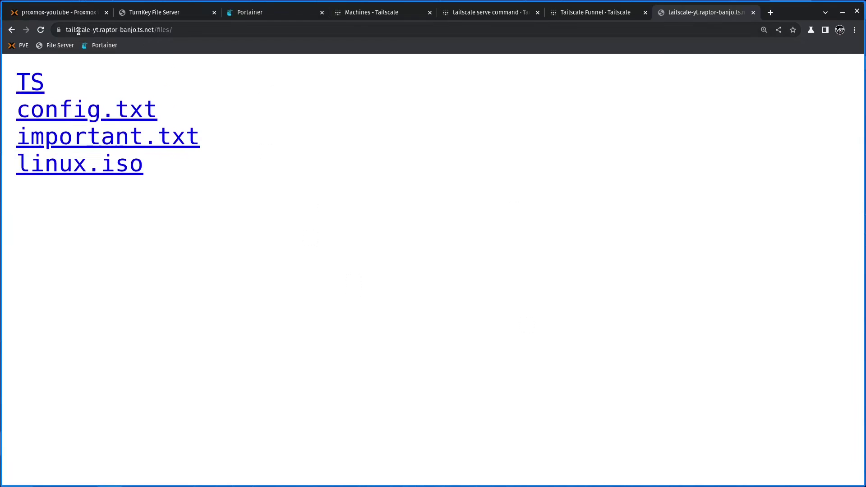
drag(78, 31, 187, 26)
click(202, 30)
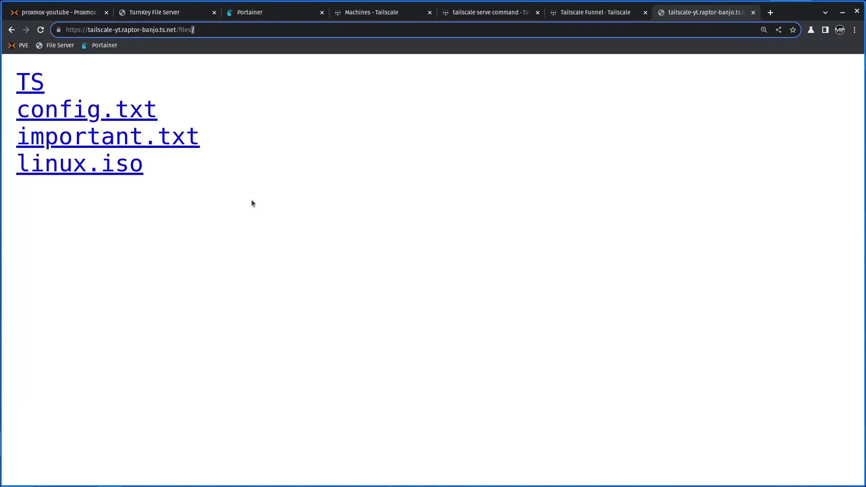
right_click(91, 172)
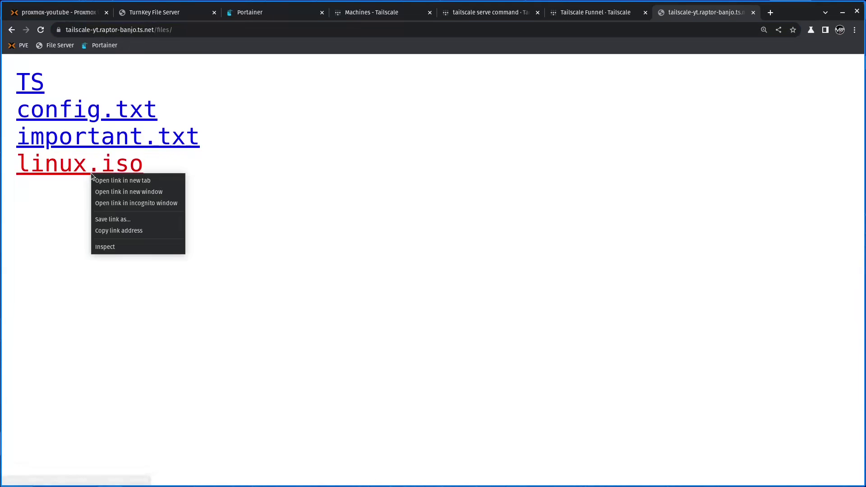
click(65, 116)
right_click(63, 105)
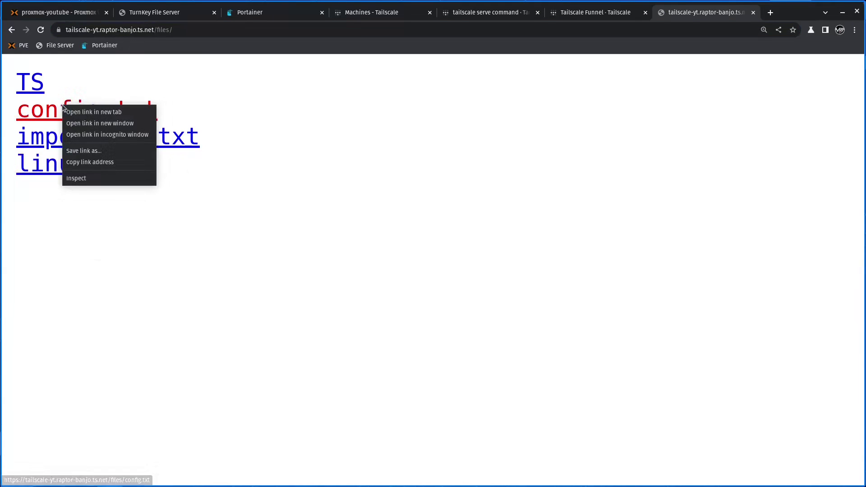
click(93, 162)
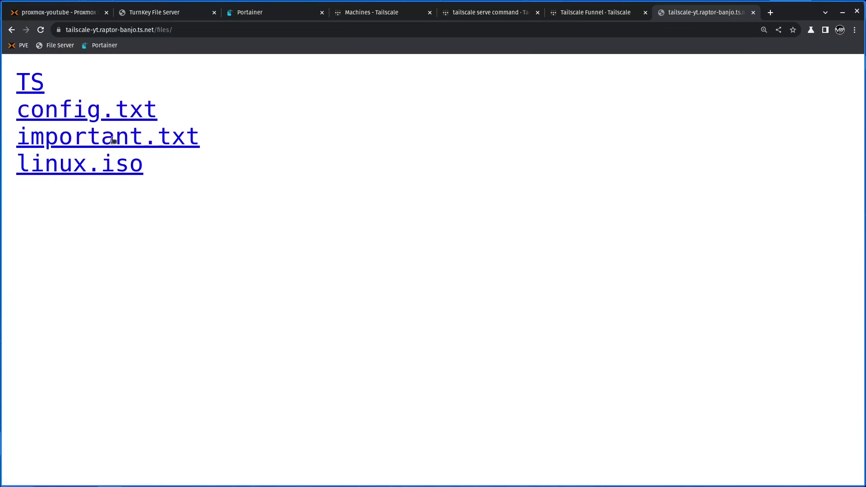
click(241, 33)
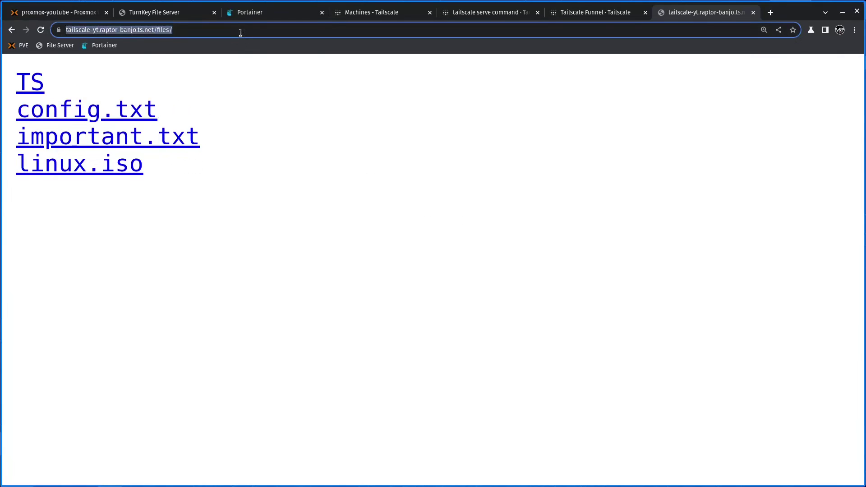
text(https://tailscale-yt.raptor-banjo.ts.net/files/config.txt)
key(Return)
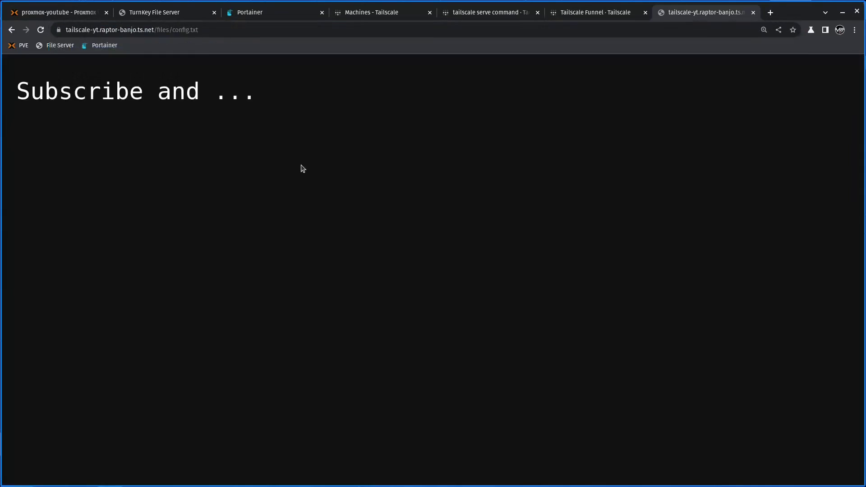
drag(50, 93, 273, 101)
click(247, 123)
drag(60, 89, 157, 90)
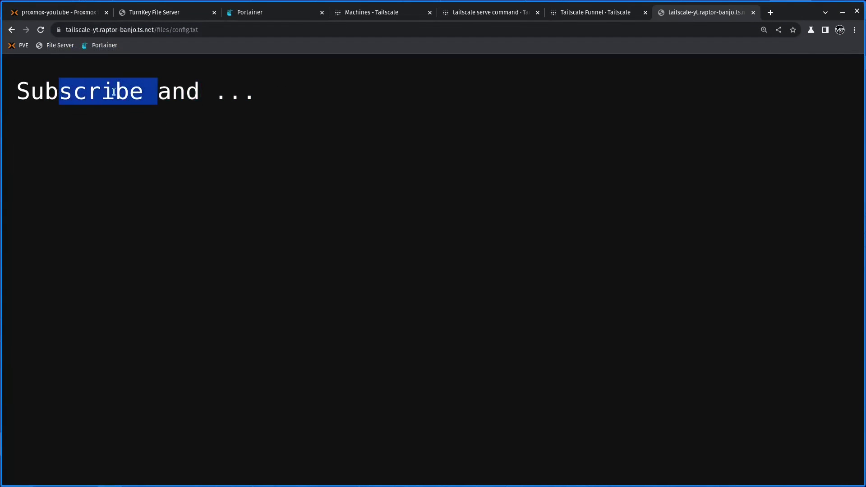
click(46, 92)
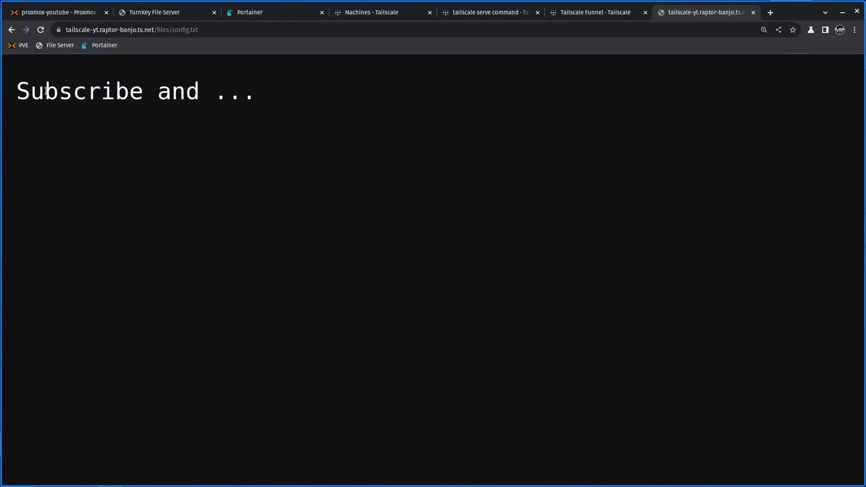
click(11, 30)
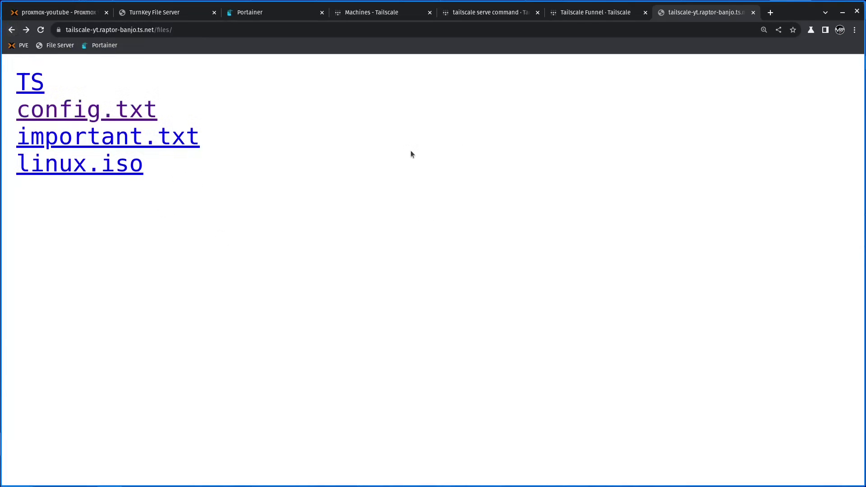
- Turn off Tailscale Funnel for port 443 in the tailscale-yt container's console
click(86, 15)
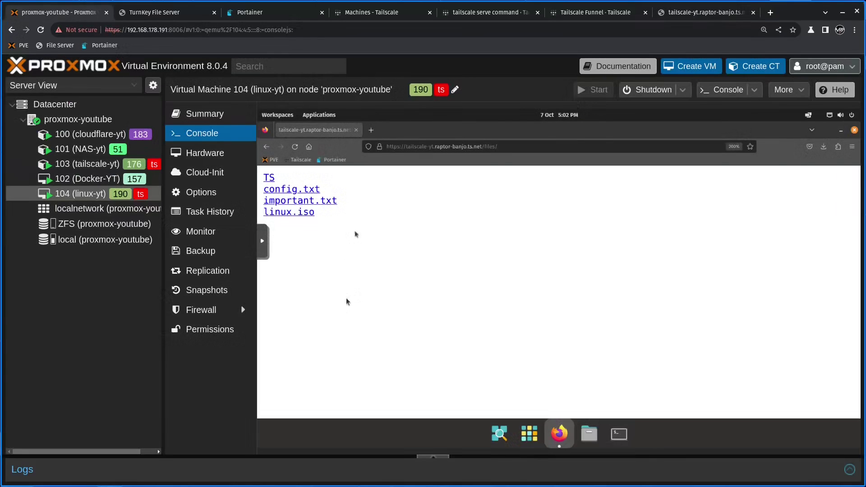
click(104, 164)
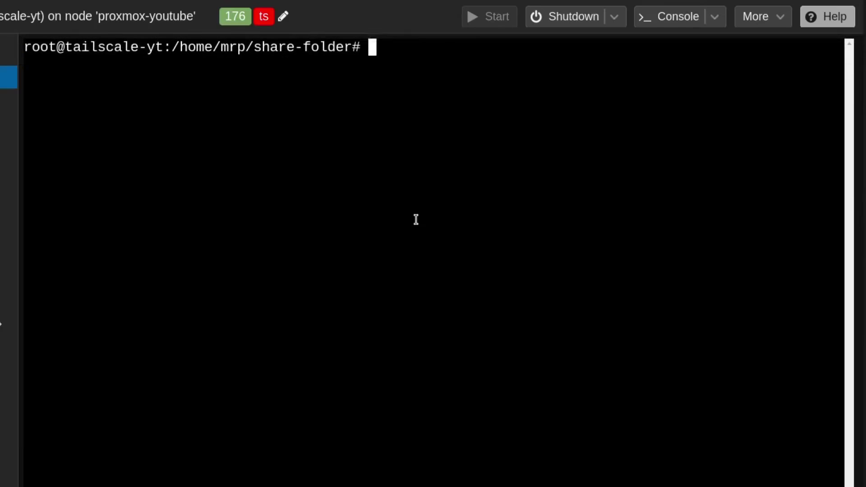
key(Return)
text(tai)
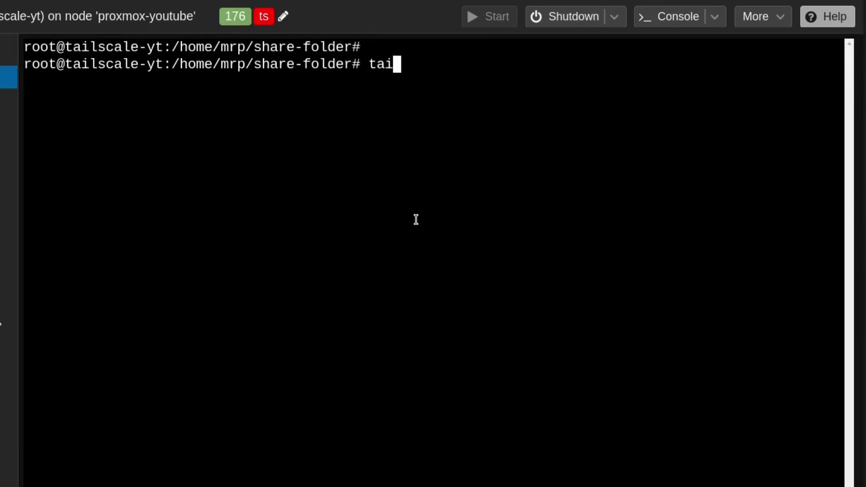
key(BackSpace)
key(BackSpace)
text(ailscale funn)
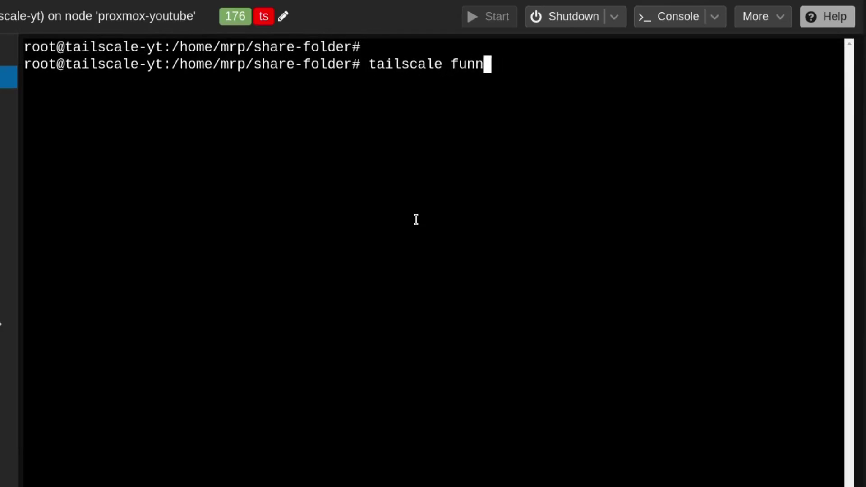
text(el 443 )
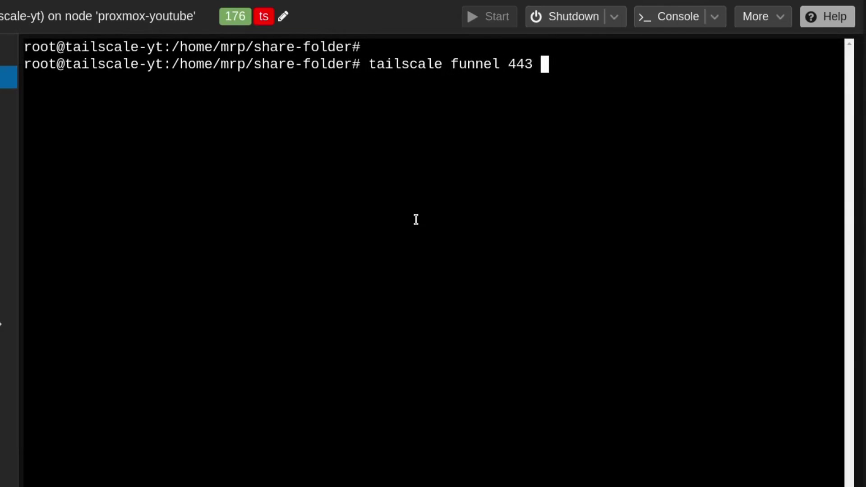
text(off)
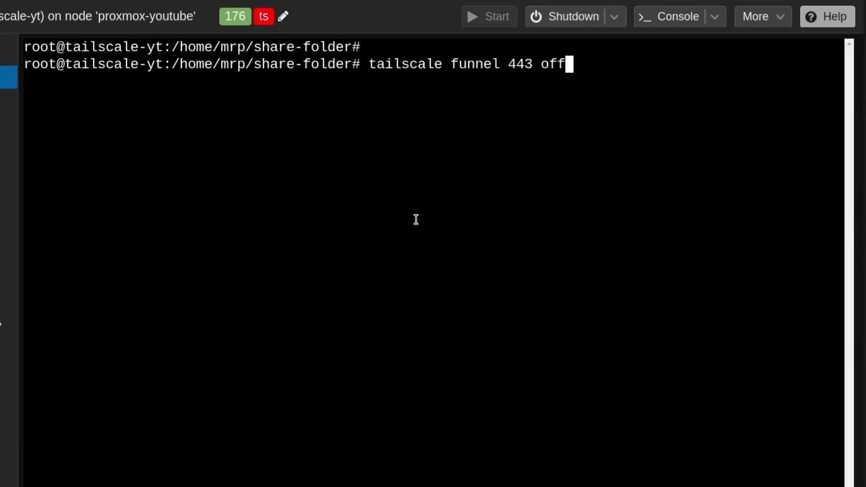
key(Return)
drag(362, 64, 471, 66)
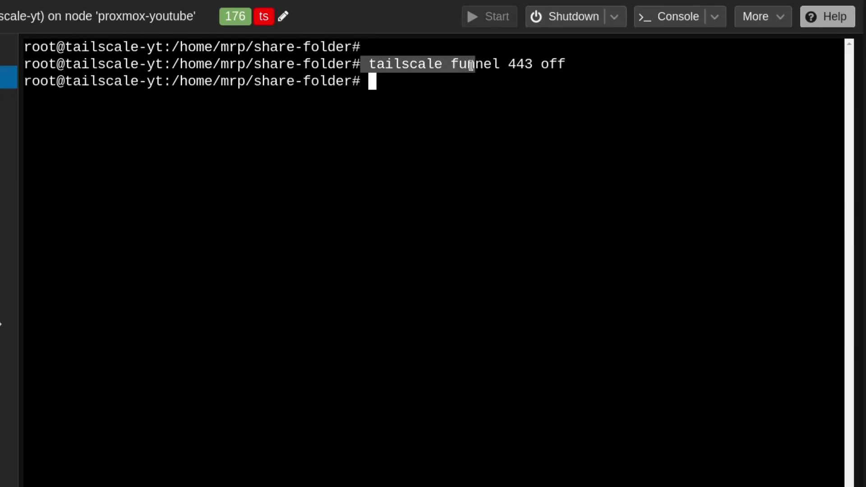
click(453, 199)
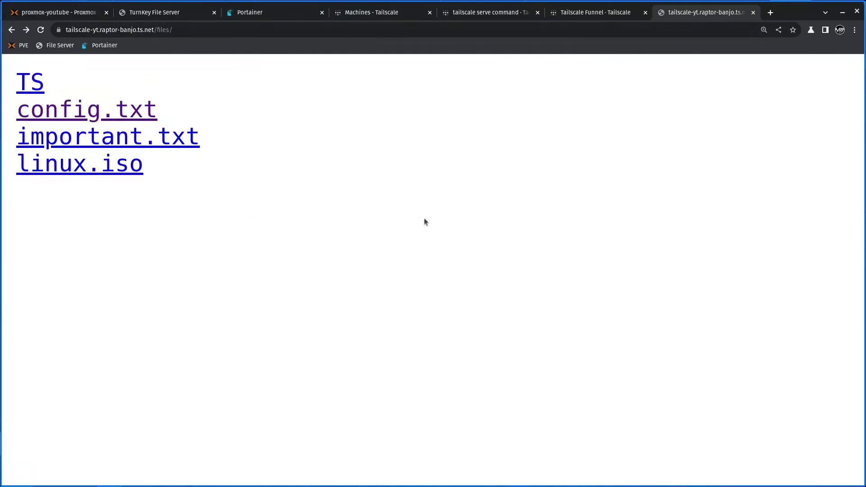
- Reload the share's /files page in the host computer's browser to check public access
click(41, 32)
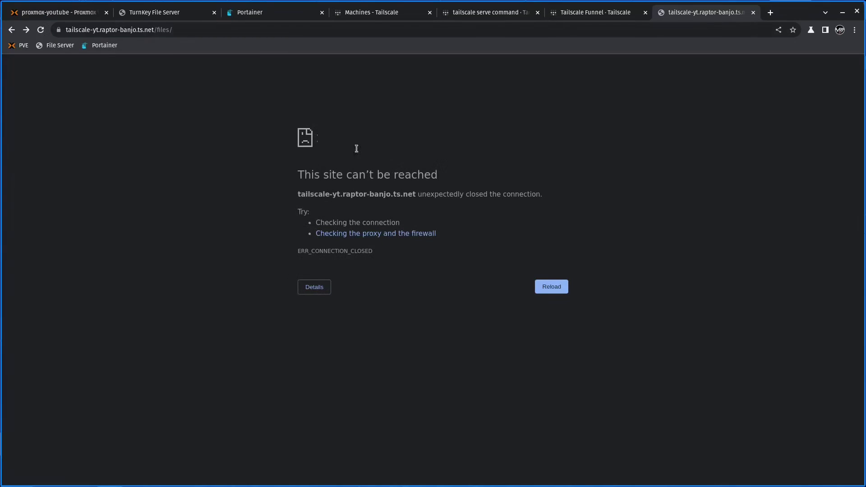
drag(309, 171, 491, 216)
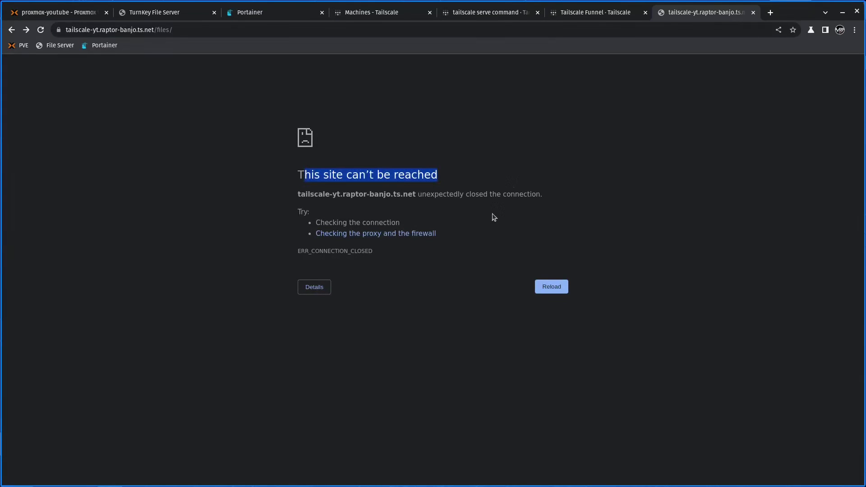
- Display the Tailscale serve status in tailscale-yt's console and examine the share address's access scope
click(81, 13)
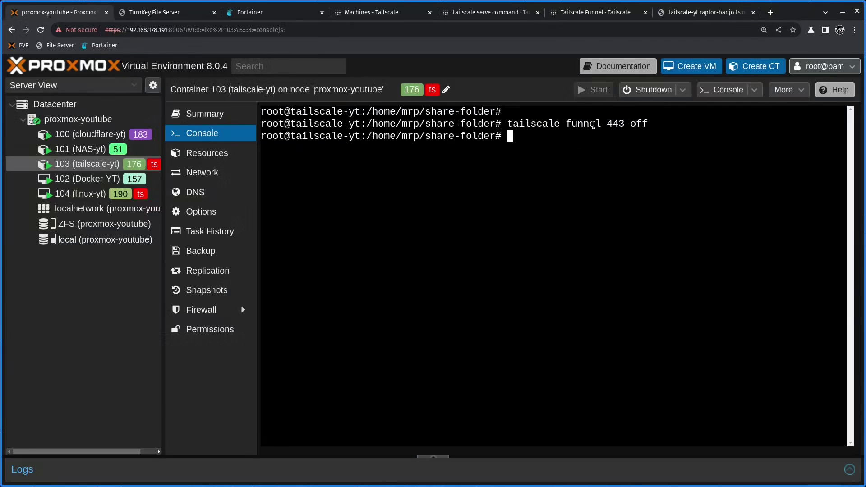
drag(593, 125, 652, 125)
click(600, 188)
text(tailscale serve s)
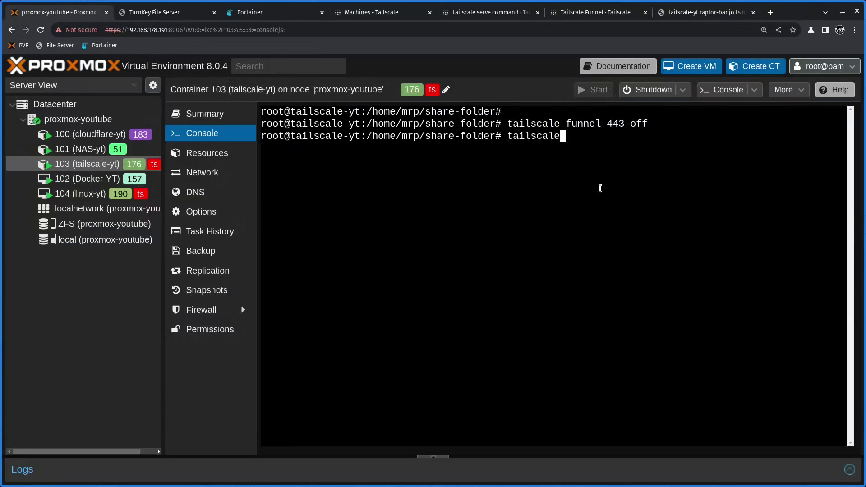
key(BackSpace)
text(status)
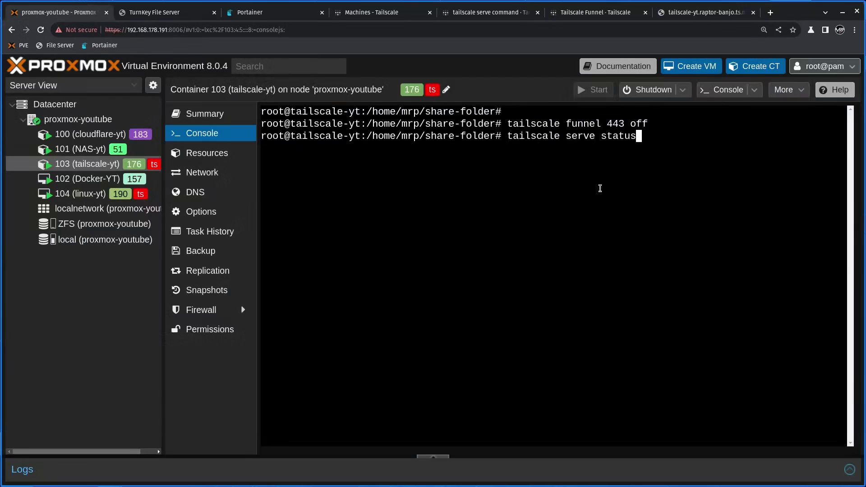
key(Return)
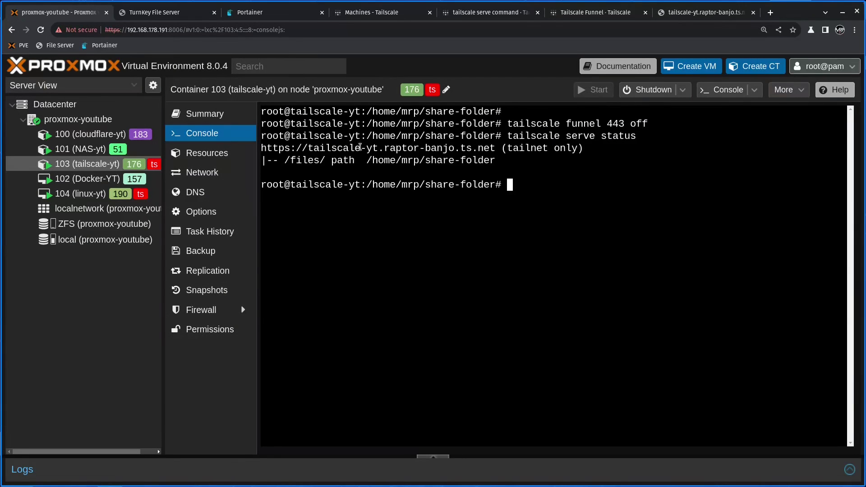
drag(321, 148, 577, 149)
click(509, 150)
click(560, 183)
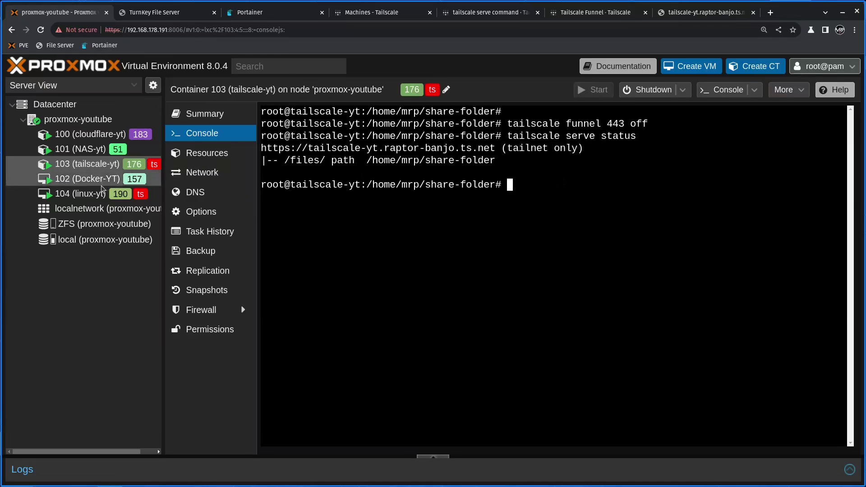
- Check important.txt and config.txt from the share in linux-yt's Firefox, and return to the file listing
click(80, 194)
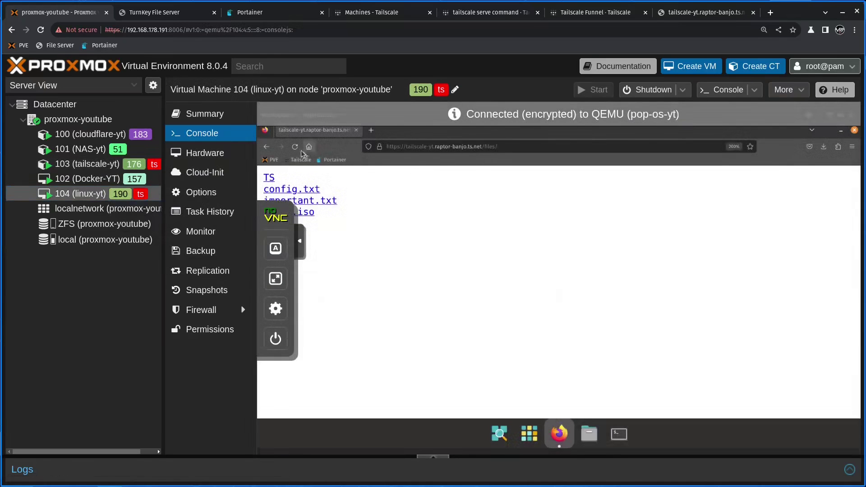
click(285, 201)
click(265, 148)
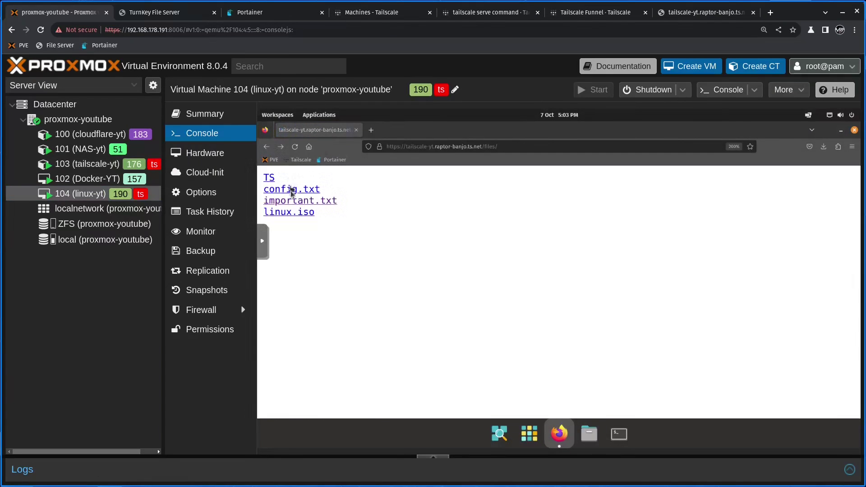
click(291, 189)
click(267, 147)
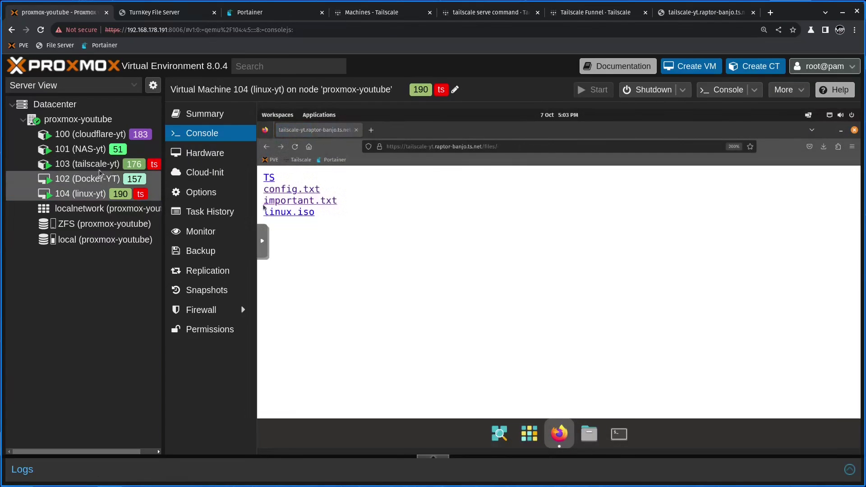
- Reset the Tailscale serve configuration on tailscale-yt with tailscale serve reset
click(85, 164)
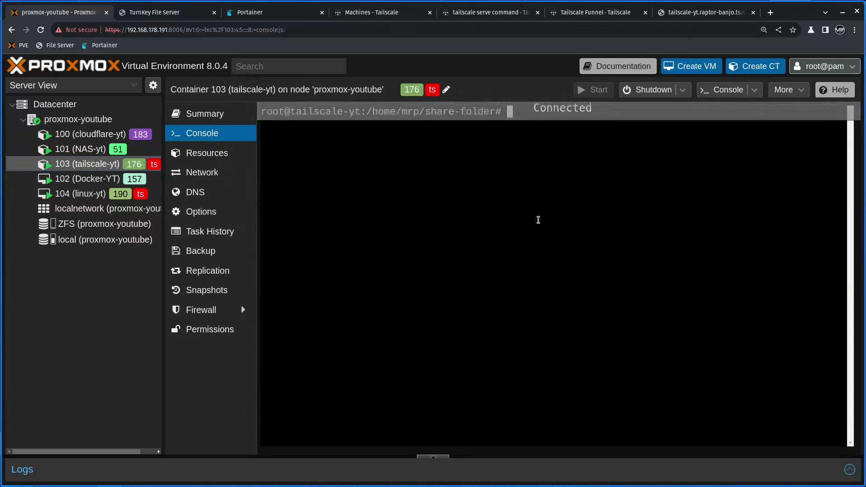
key(Up)
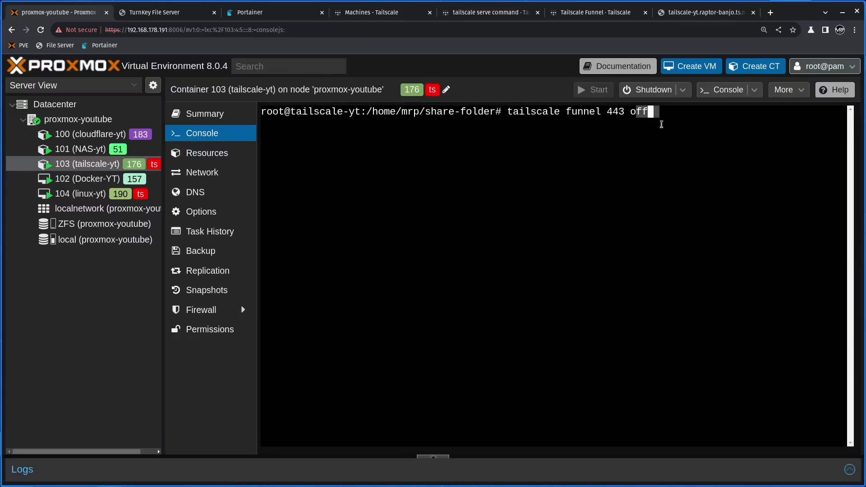
key(BackSpace)
key(BackSpace)
key(BackSpace)
key(BackSpace)
key(BackSpace)
key(BackSpace)
key(BackSpace)
key(BackSpace)
key(BackSpace)
key(BackSpace)
key(BackSpace)
key(BackSpace)
key(BackSpace)
key(BackSpace)
text(serve )
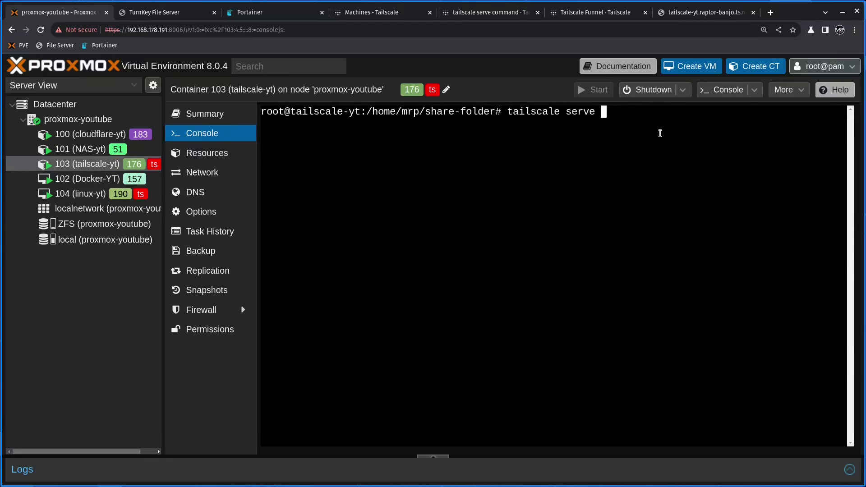
text(reset)
key(Return)
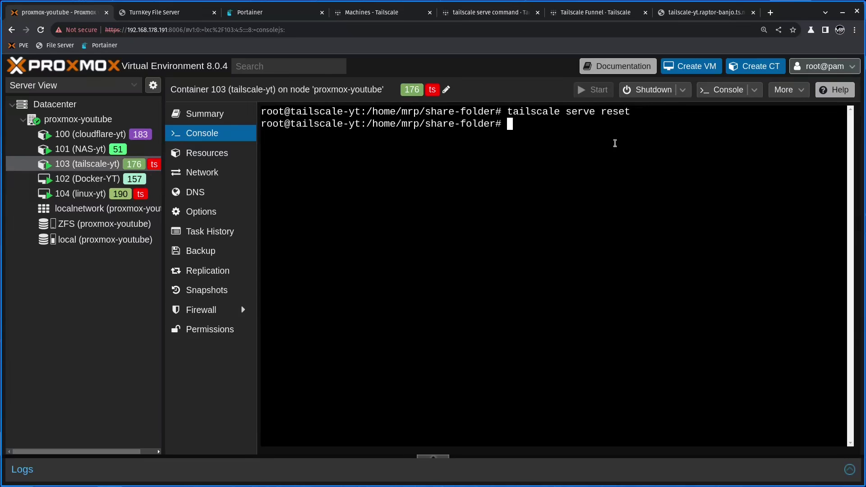
- Open tailscale-yt.raptor-banjo.ts.net in a new Firefox tab on linux-yt to check access after the serve reset
click(110, 195)
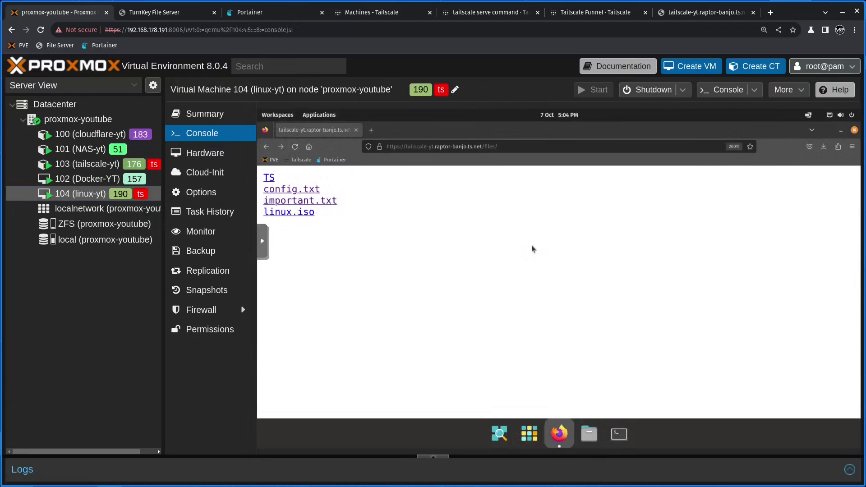
click(521, 150)
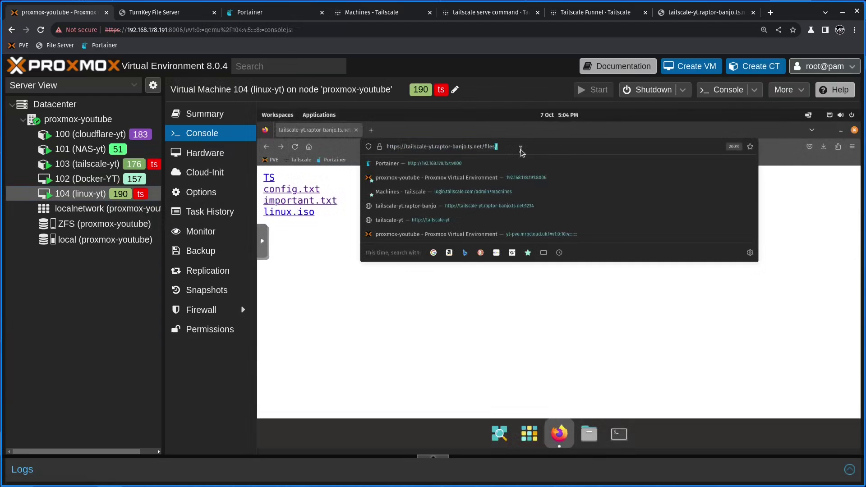
key(Escape)
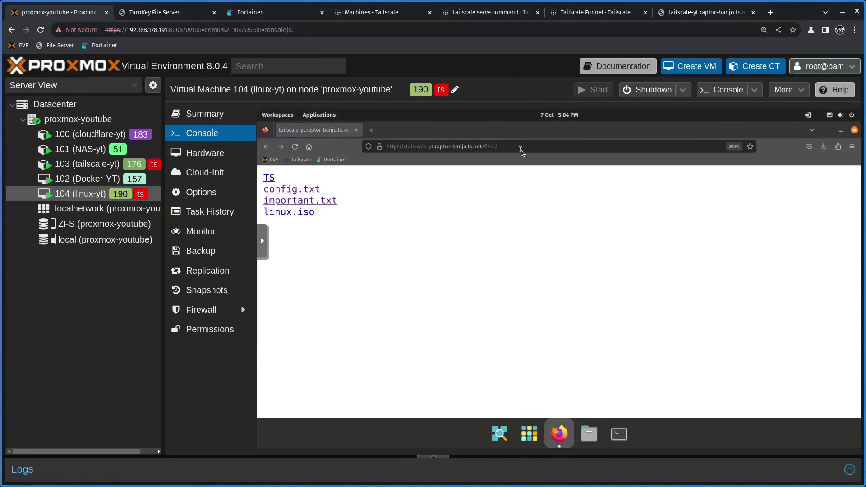
click(370, 130)
text(tailscale-yt.raptor-banjo.ts.net/)
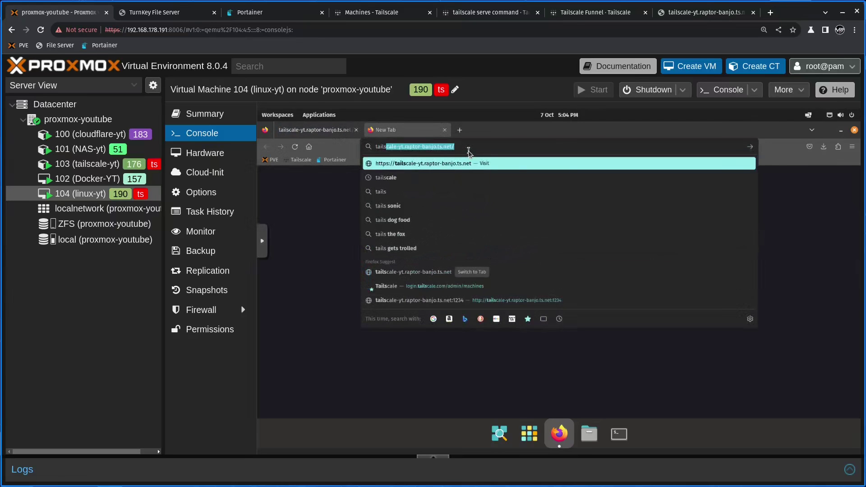
key(Right)
key(Return)
- Check the share's /files address in linux-yt's Firefox, reload it, and close the original share tab
click(494, 147)
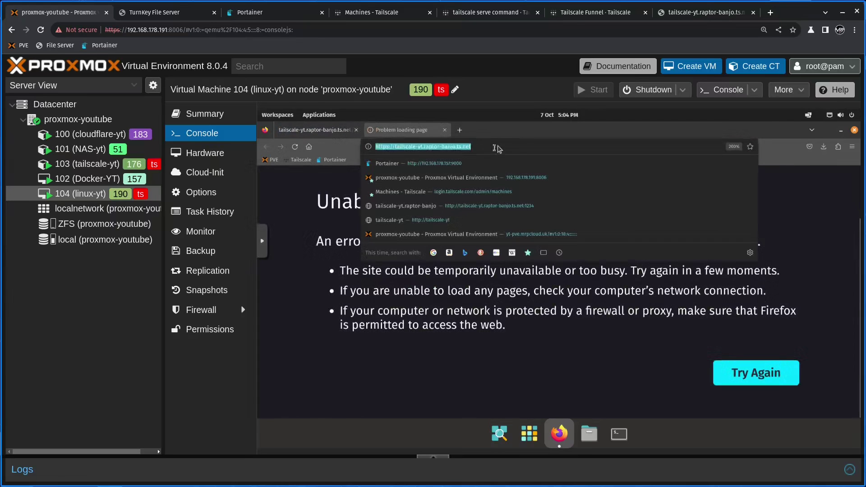
text(/files)
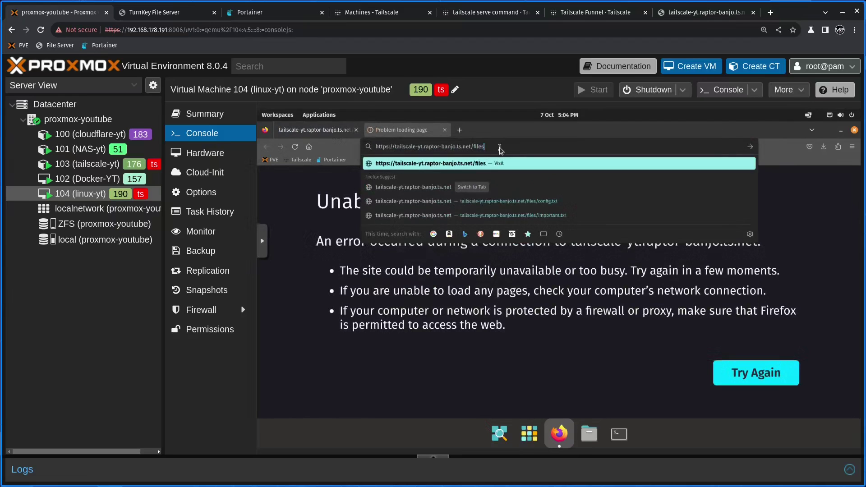
key(Return)
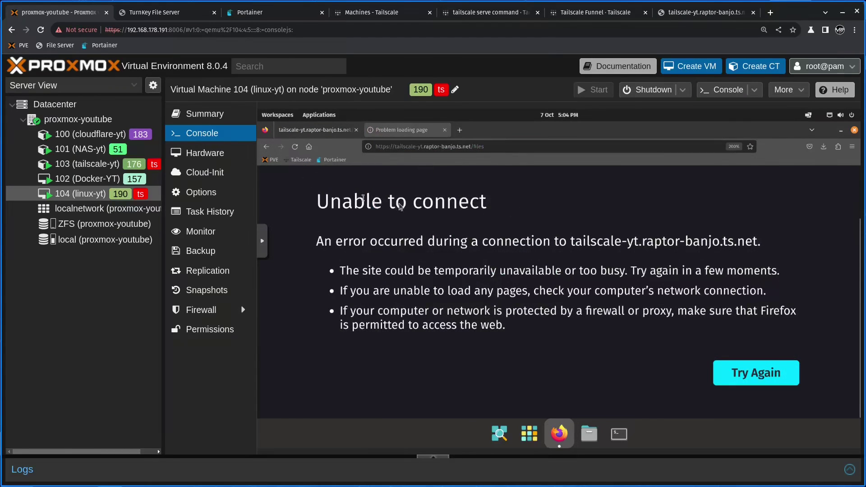
drag(365, 201, 491, 202)
click(295, 147)
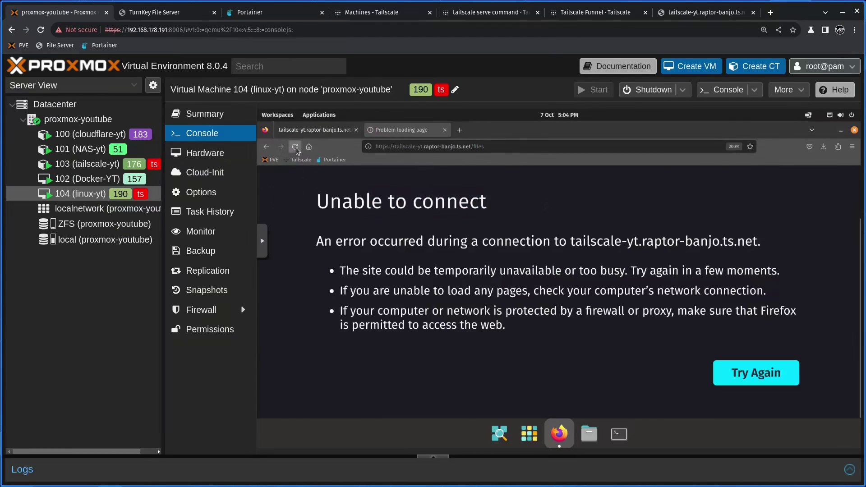
click(356, 130)
- Display the Tailscale serve status in tailscale-yt's console and examine the reported configuration
click(86, 163)
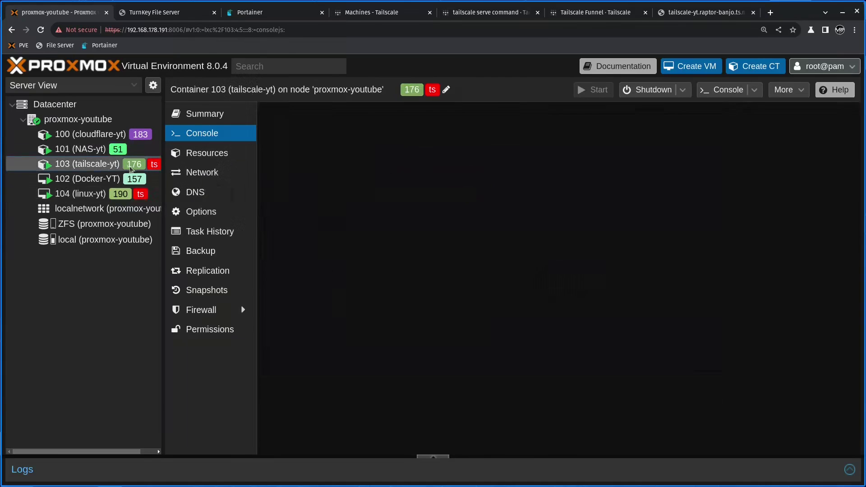
key(Up)
key(Up)
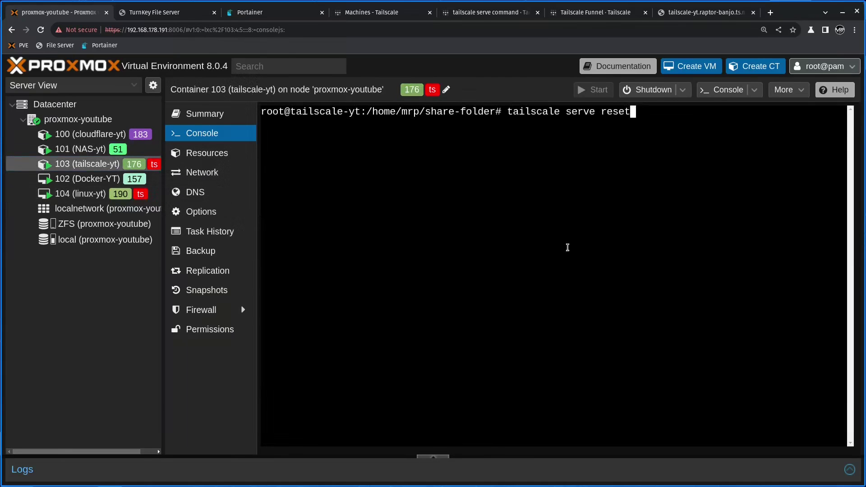
key(Return)
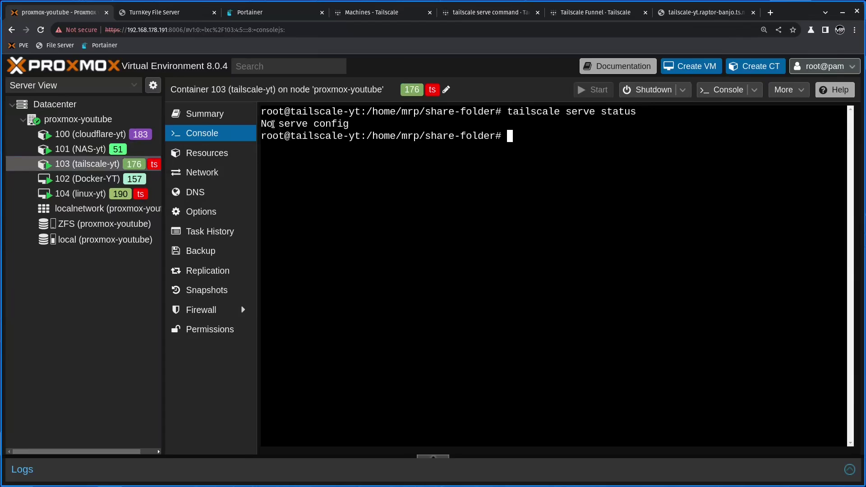
drag(272, 124, 336, 125)
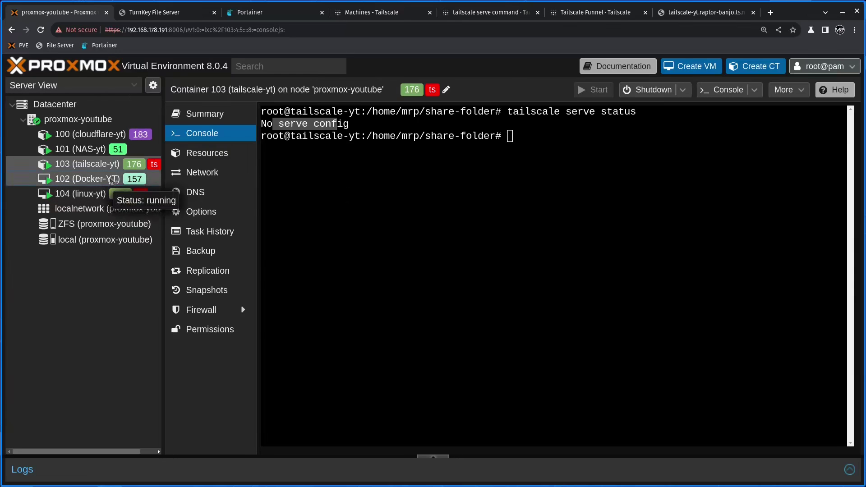
click(90, 180)
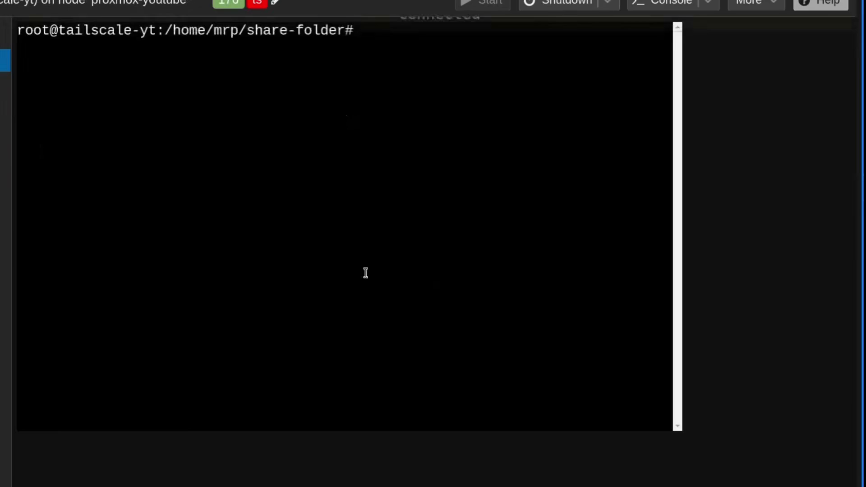
key(Return)
key(Return)
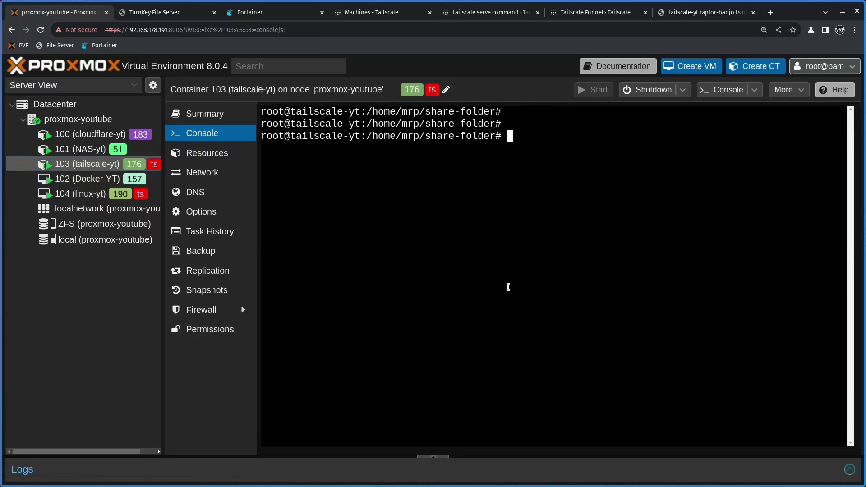
text(tailscale serve )
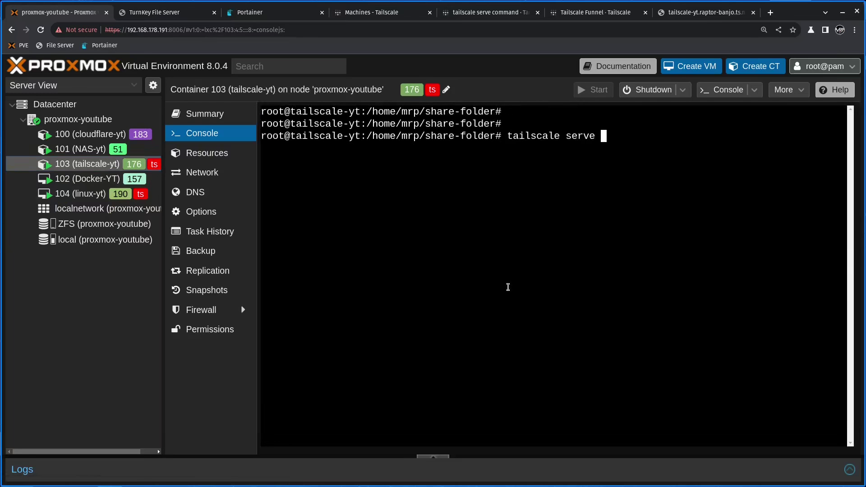
text(https:443 /)
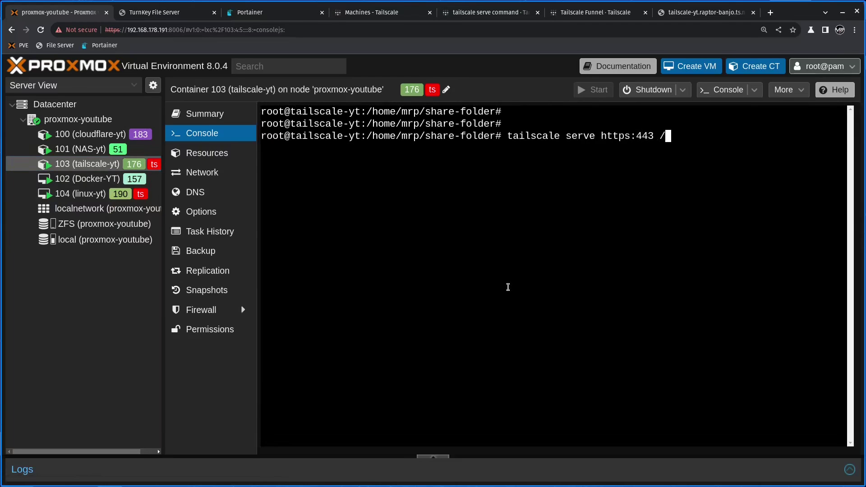
text(filebrowser /)
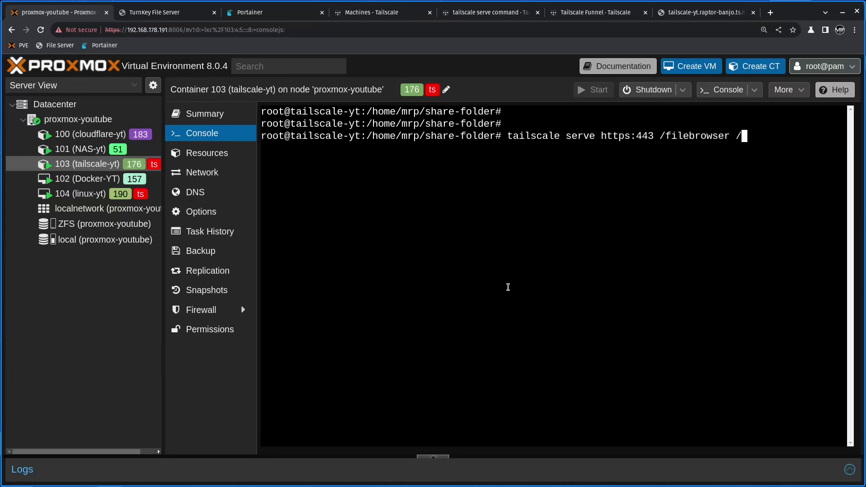
key(BackSpace)
drag(164, 311, 113, 311)
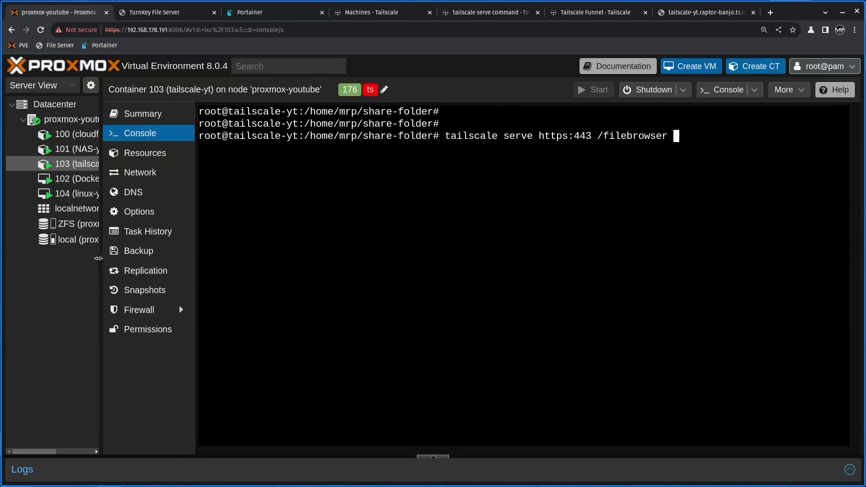
drag(100, 261, 77, 261)
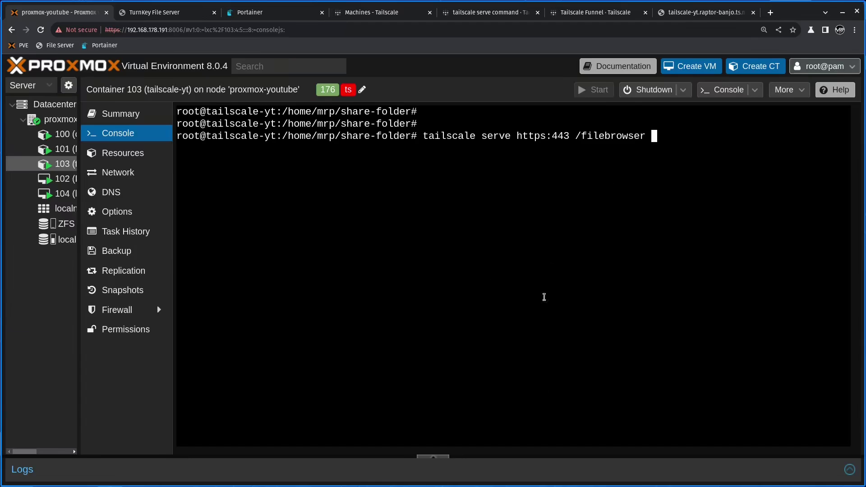
text(http://localhost:4433)
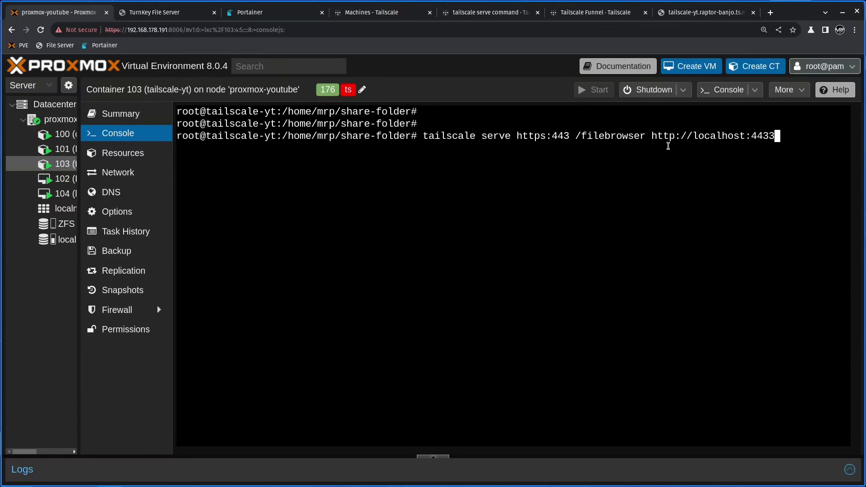
key(Return)
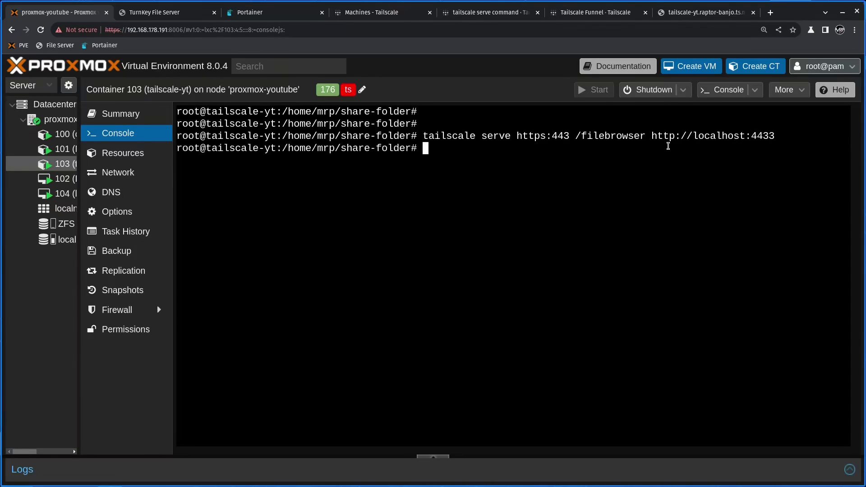
- Display the Tailscale serve status and examine the /filebrowser proxy's HTTPS address, ports and local target
text(tailscale serv)
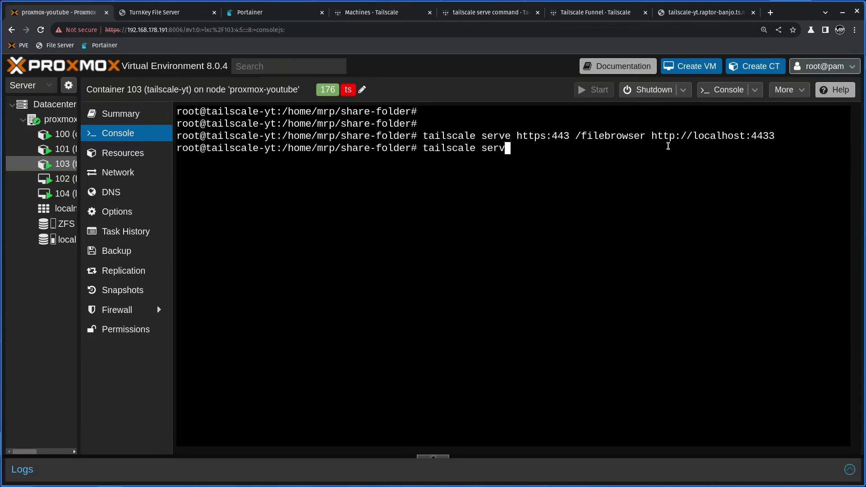
text(e statusy)
key(BackSpace)
key(BackSpace)
text(s)
key(Return)
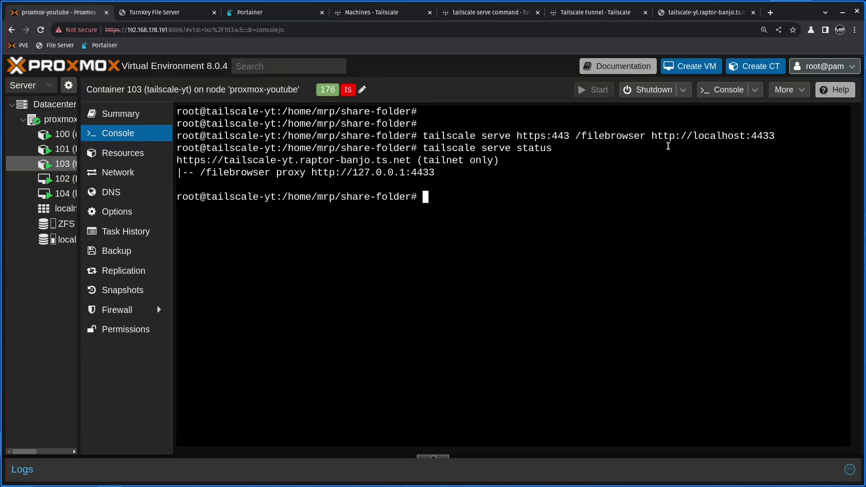
drag(299, 173, 433, 172)
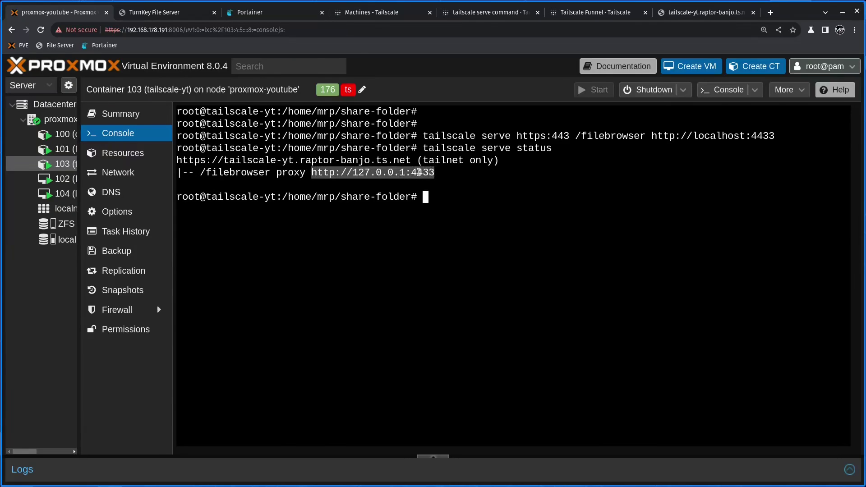
click(438, 172)
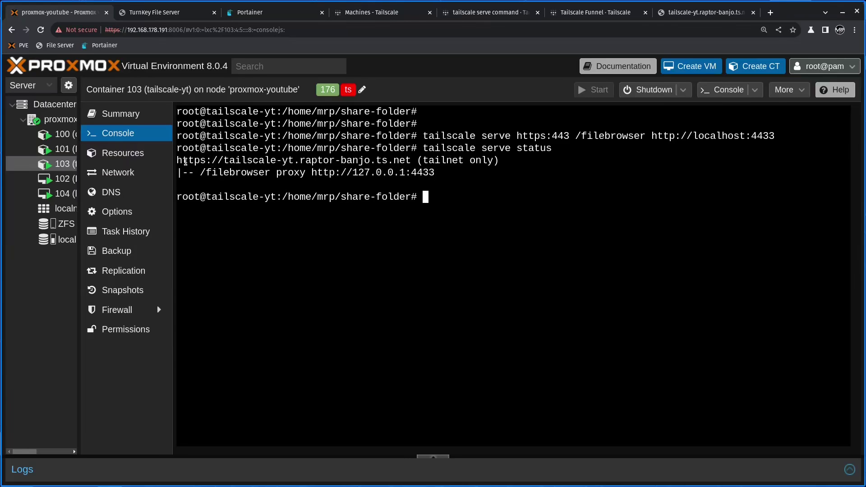
drag(178, 160, 224, 160)
drag(551, 135, 567, 135)
drag(417, 172, 428, 172)
click(442, 201)
- Enable Tailscale Funnel on port 443 with tailscale funnel 443 on, and review the served localhost address
text(tailscale funn)
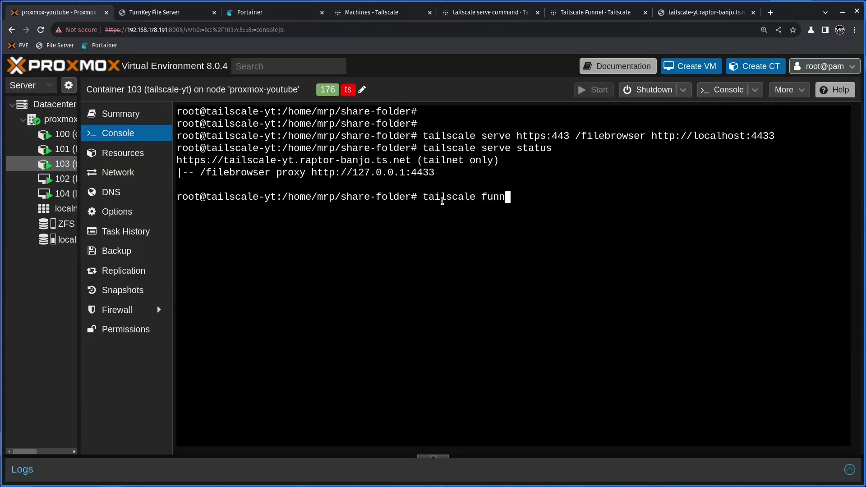
text(el 443 on)
key(Return)
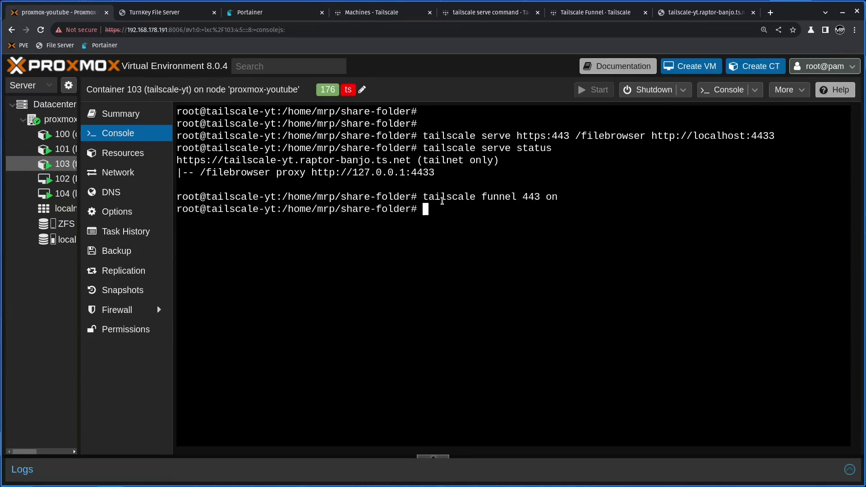
drag(771, 136, 658, 136)
click(671, 138)
- Disable Tailscale Funnel on port 443 with tailscale funnel 443 off
key(Up)
key(BackSpace)
key(BackSpace)
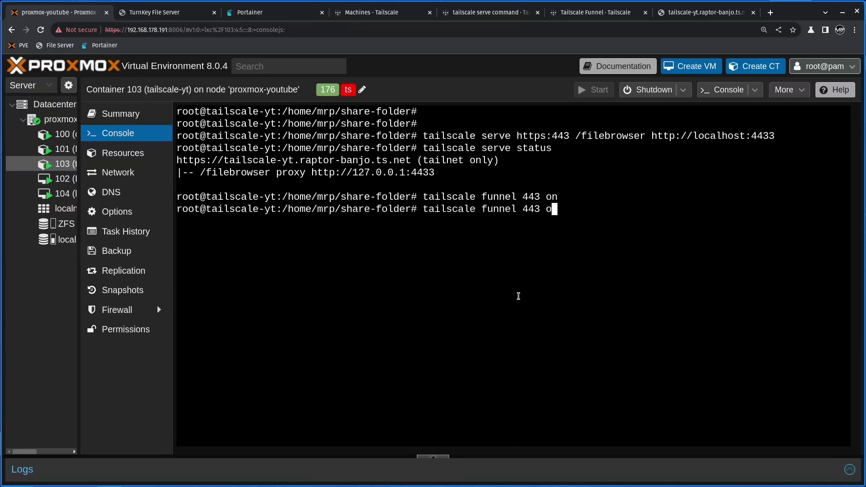
text(off)
key(Return)
- Remove the /filebrowser proxy configuration with tailscale serve reset, and clear the console
key(Up)
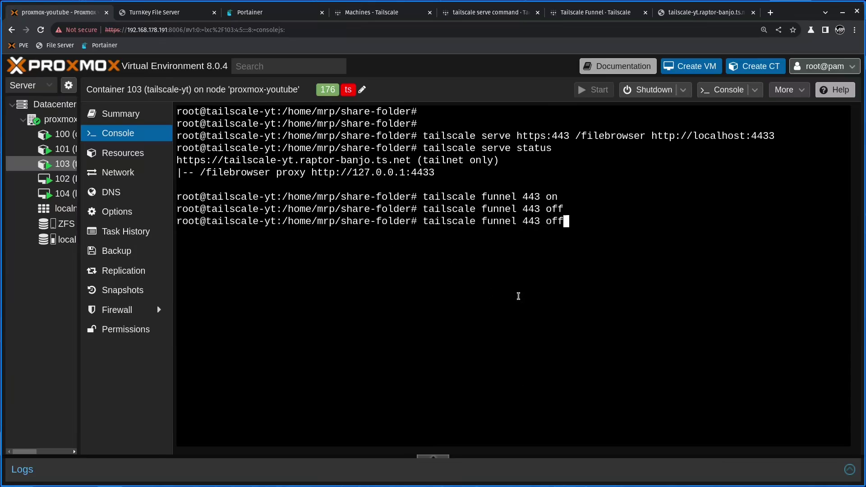
key(BackSpace)
key(BackSpace)
key(BackSpace)
key(BackSpace)
key(BackSpace)
key(BackSpace)
key(BackSpace)
key(BackSpace)
key(BackSpace)
key(BackSpace)
key(BackSpace)
key(BackSpace)
key(BackSpace)
key(BackSpace)
text(se)
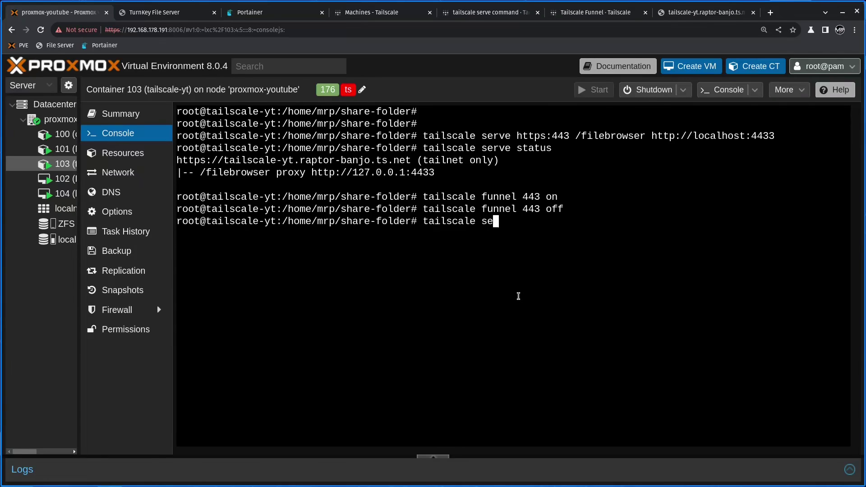
text(rve reset)
key(Return)
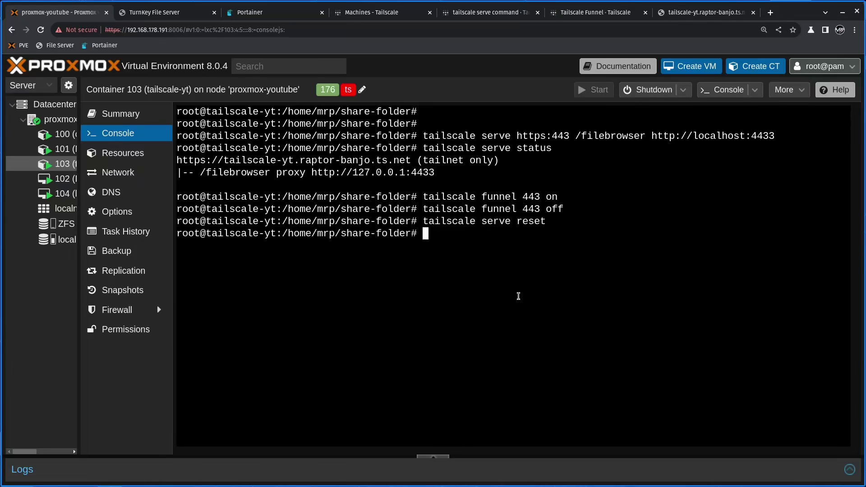
key(ctrl+l)
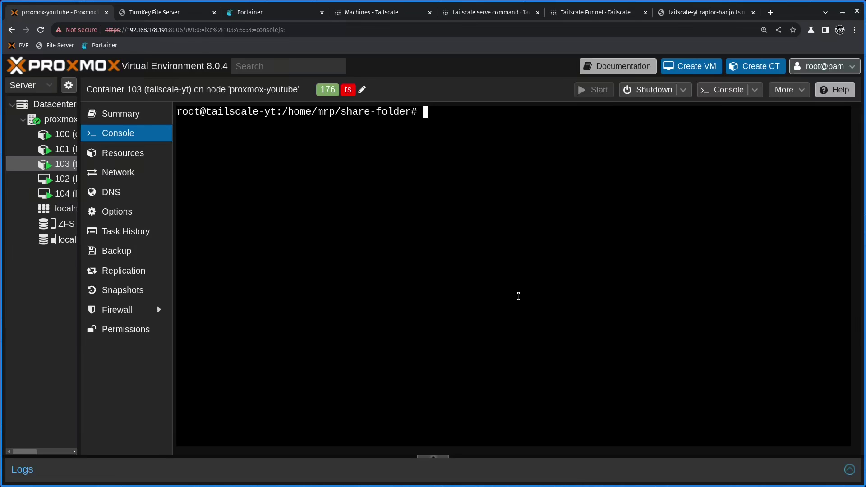
- Examine the beta status and version requirement notice in the Tailscale Funnel documentation
click(594, 13)
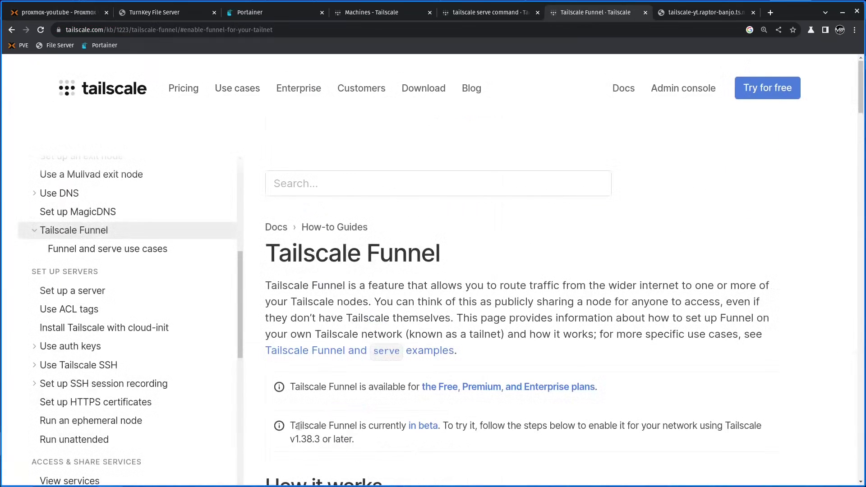
drag(289, 426, 353, 442)
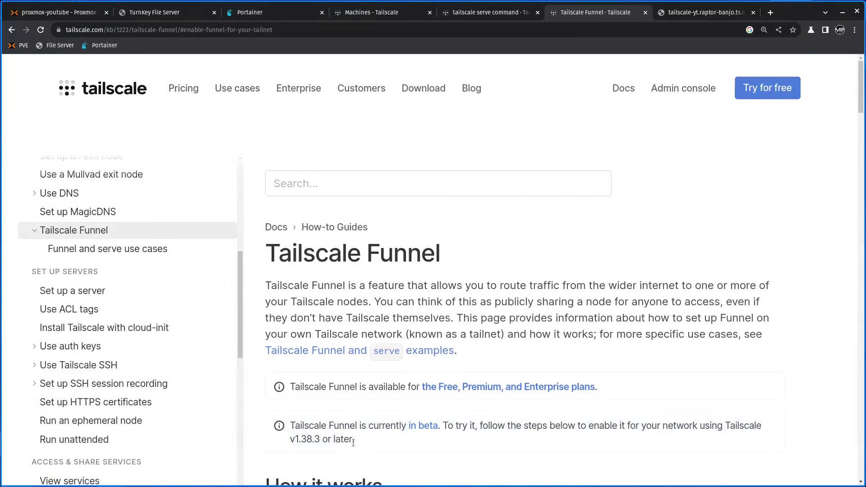